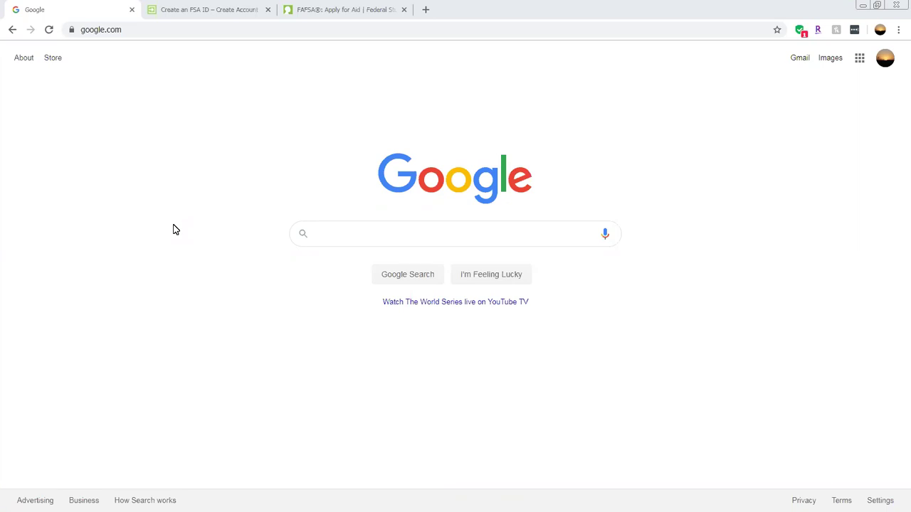
Step: Run a Google search for 'FSA ID'
click(341, 233)
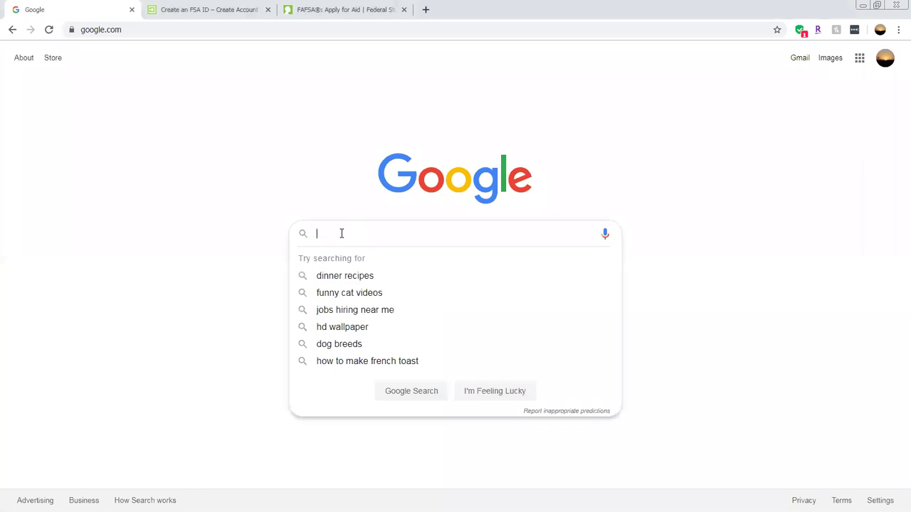
text(FSA )
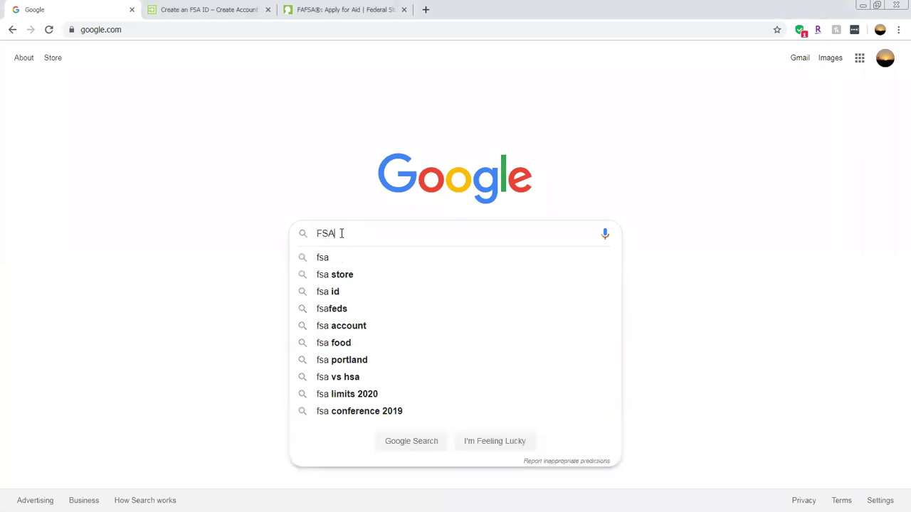
text(ID)
key(Return)
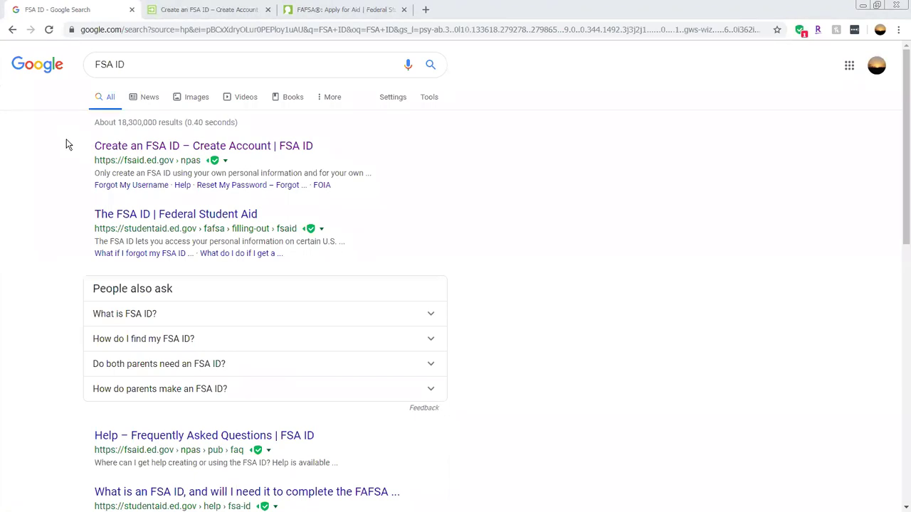
Step: Open the official Create an FSA ID page and enter the new account's username
click(173, 151)
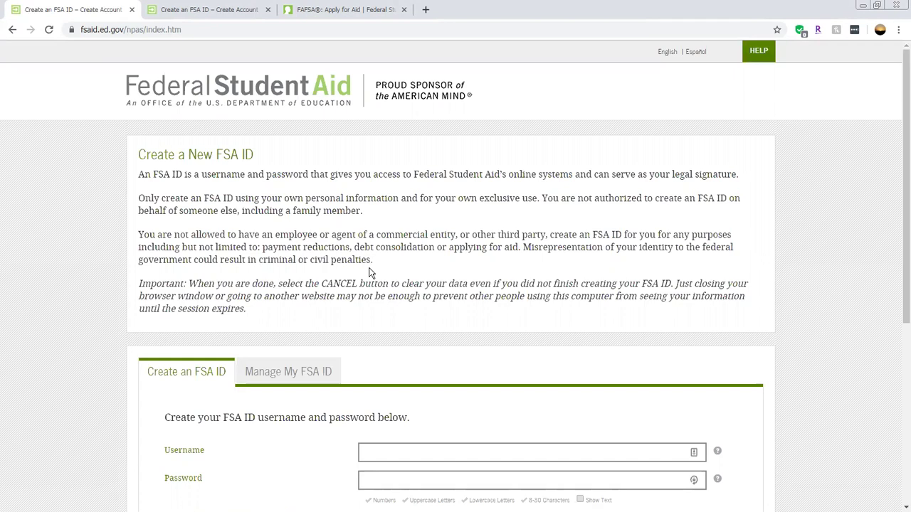
scroll(370, 272, down, 2)
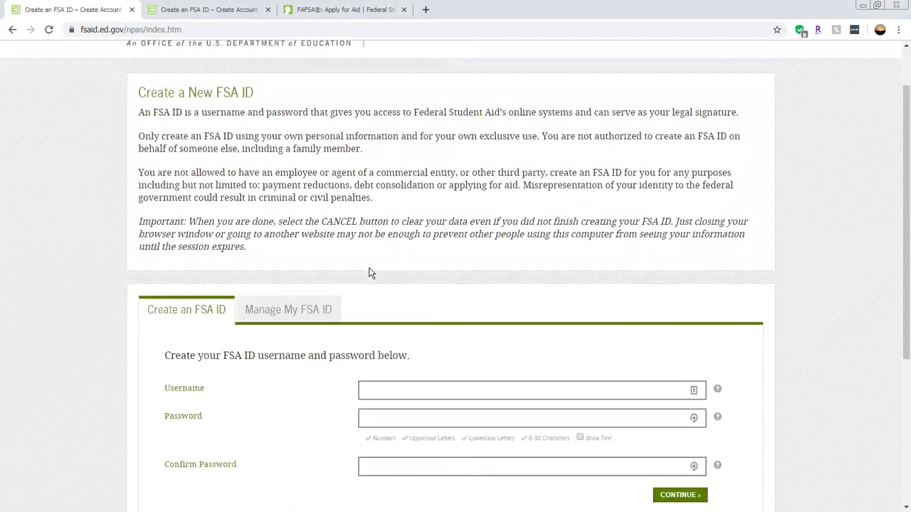
click(401, 379)
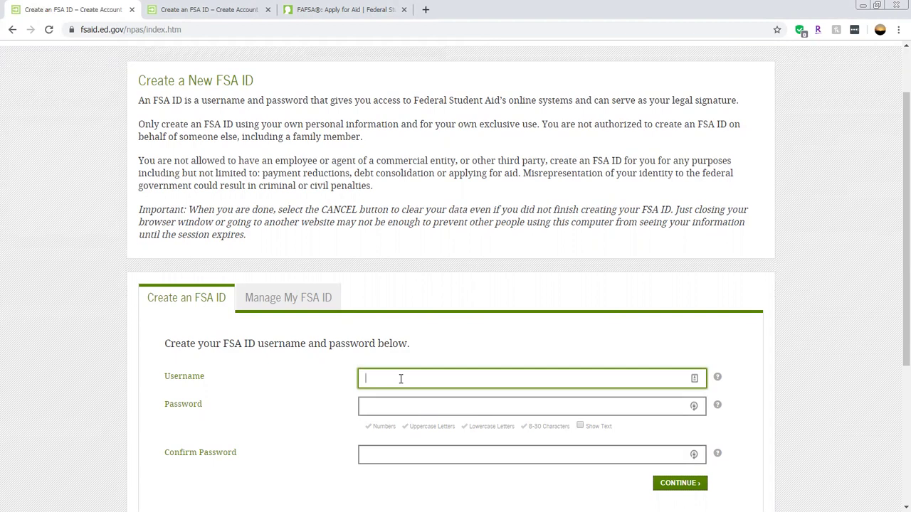
Step: Enter the account password, confirm it, and continue to step 1
key(Tab)
key(Tab)
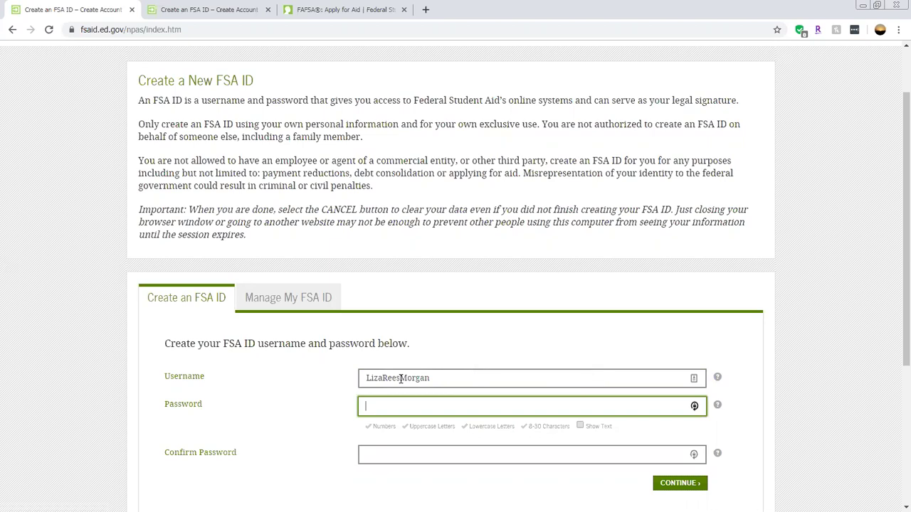
key(ctrl+v)
key(Tab)
key(Tab)
key(Tab)
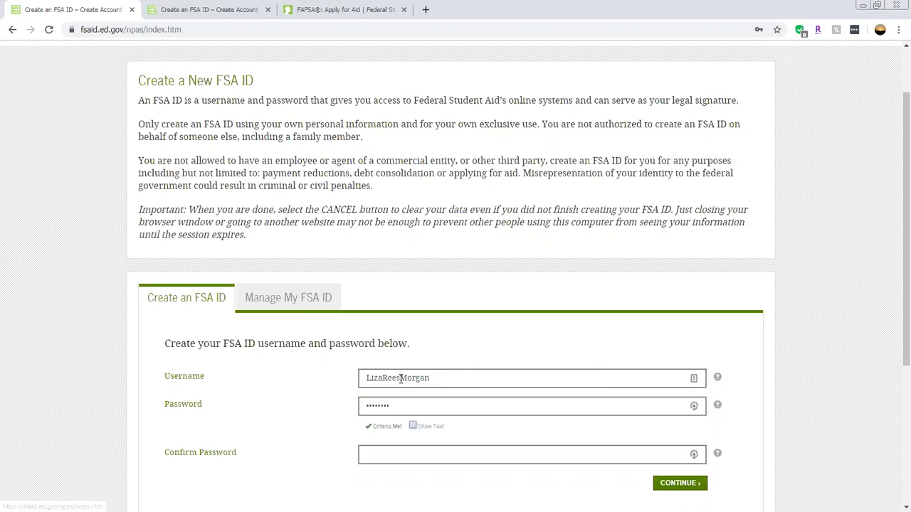
text(********)
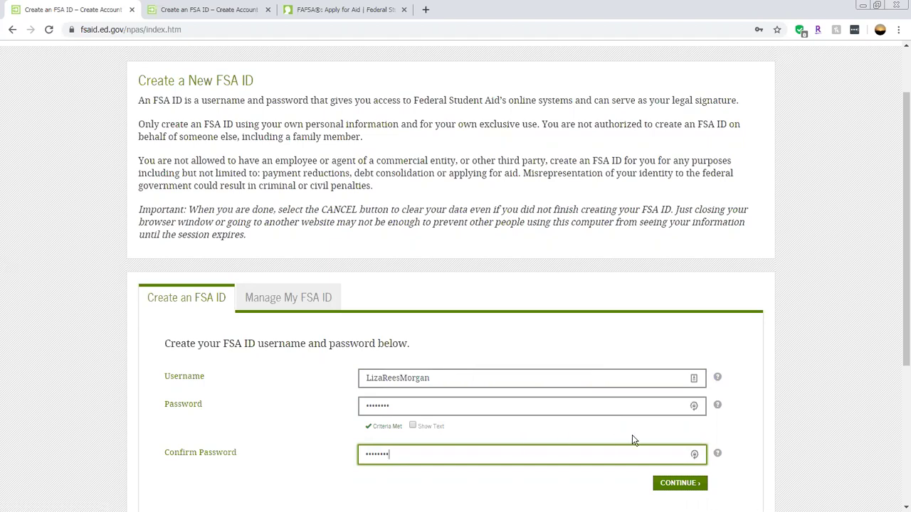
click(668, 486)
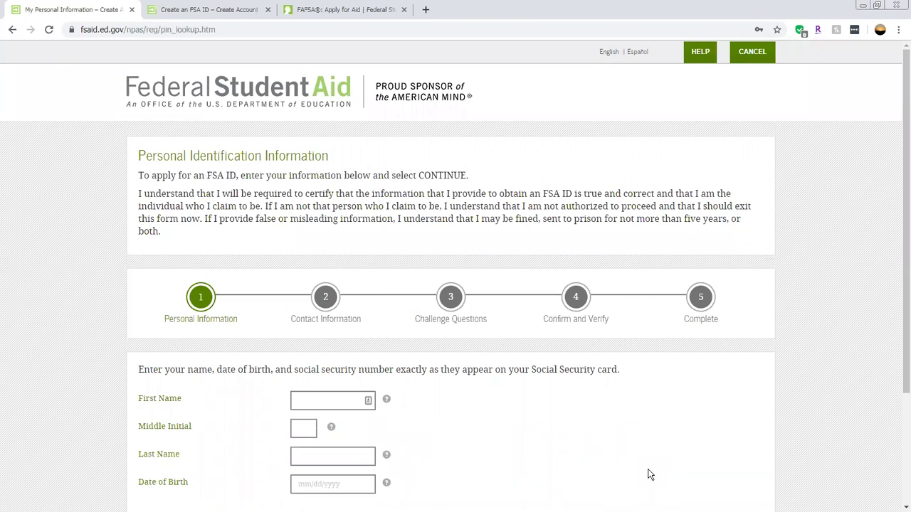
Step: Fill in the student's first name, middle initial, last name and date of birth
scroll(648, 474, down, 1)
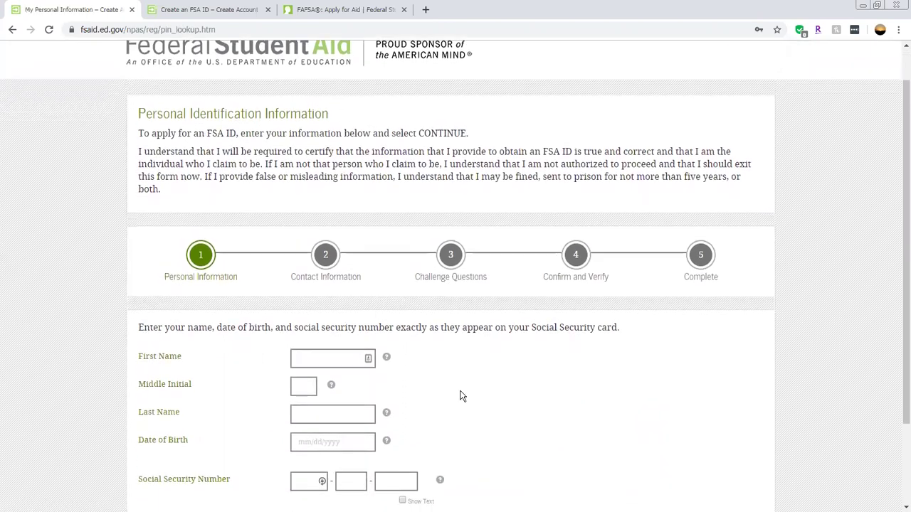
click(346, 356)
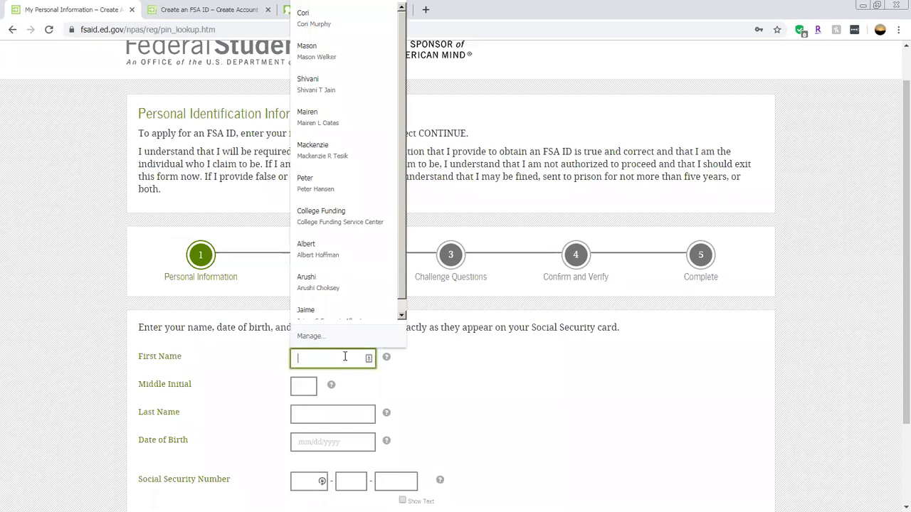
key(Tab)
key(Tab)
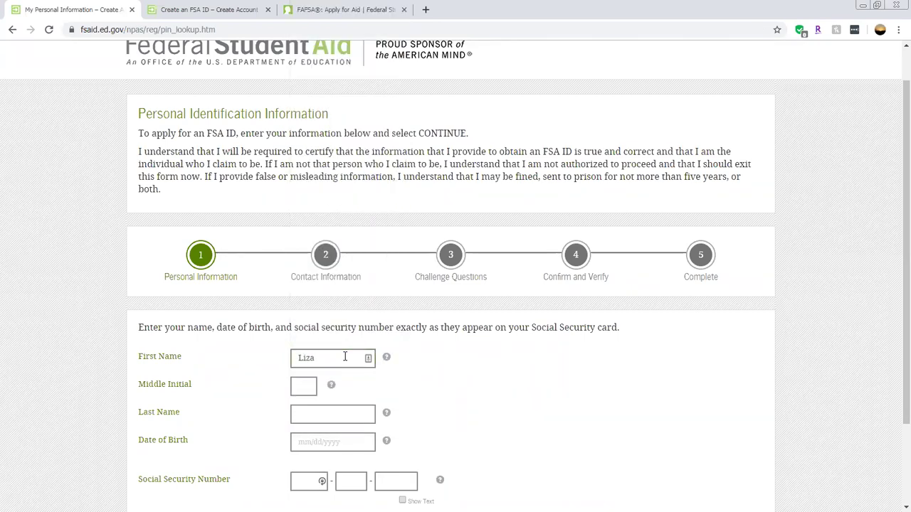
click(302, 385)
text(R)
click(299, 413)
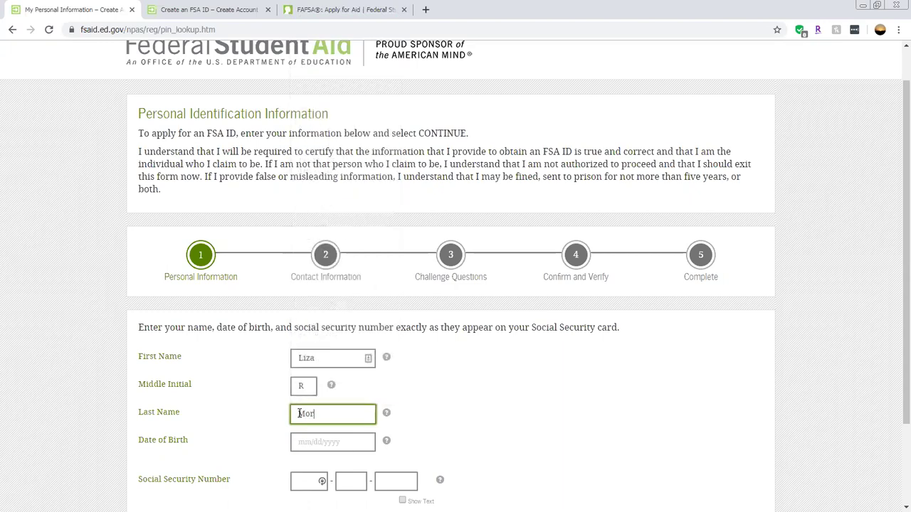
click(298, 439)
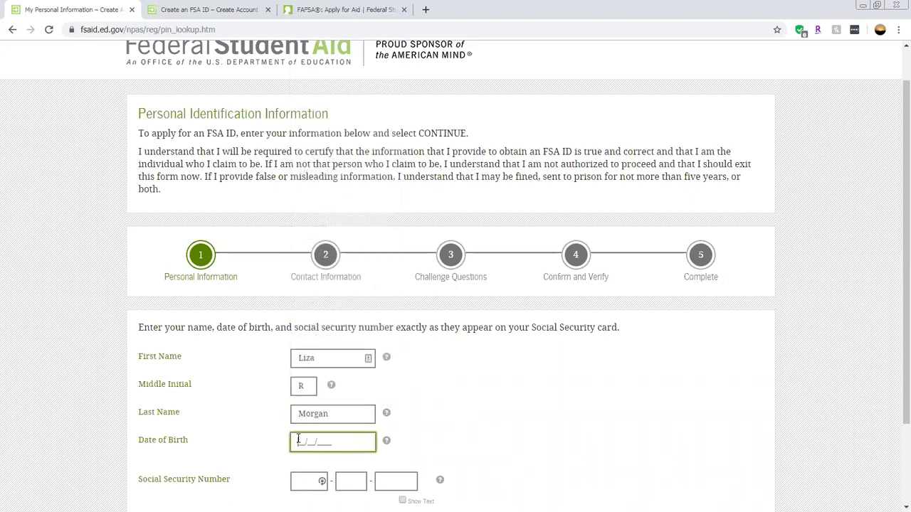
key(Tab)
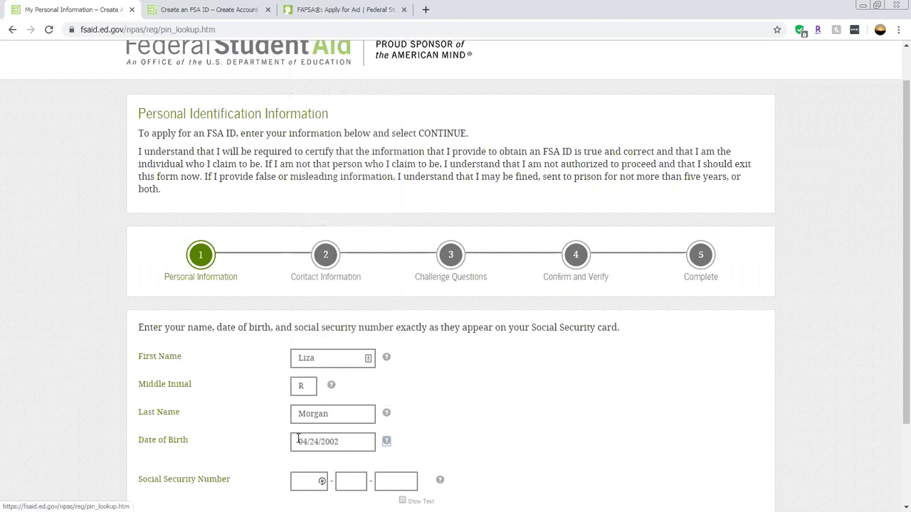
Step: Enter the student's Social Security number across its three boxes and continue
click(301, 479)
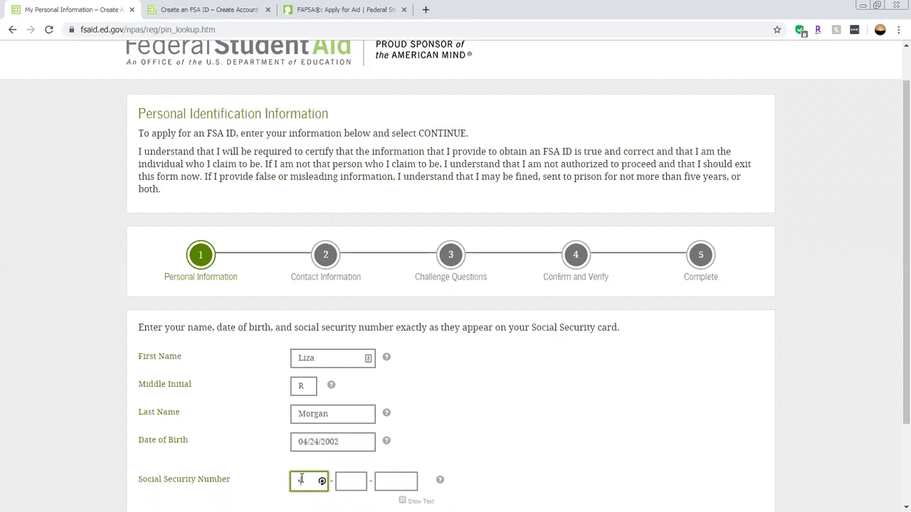
key(Tab)
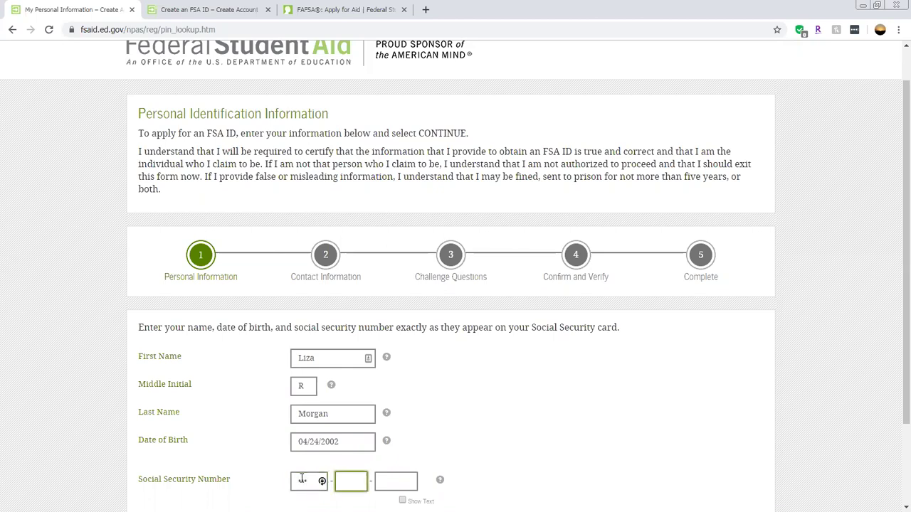
key(Tab)
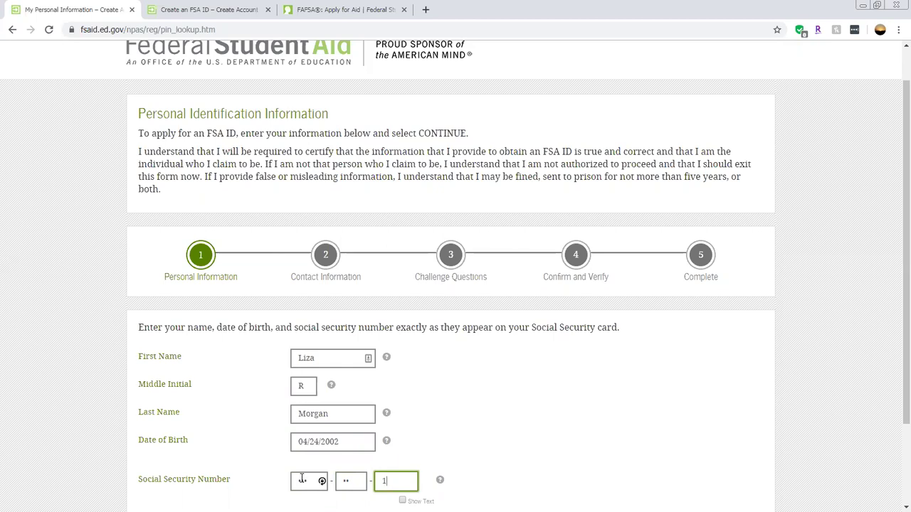
scroll(433, 445, down, 1)
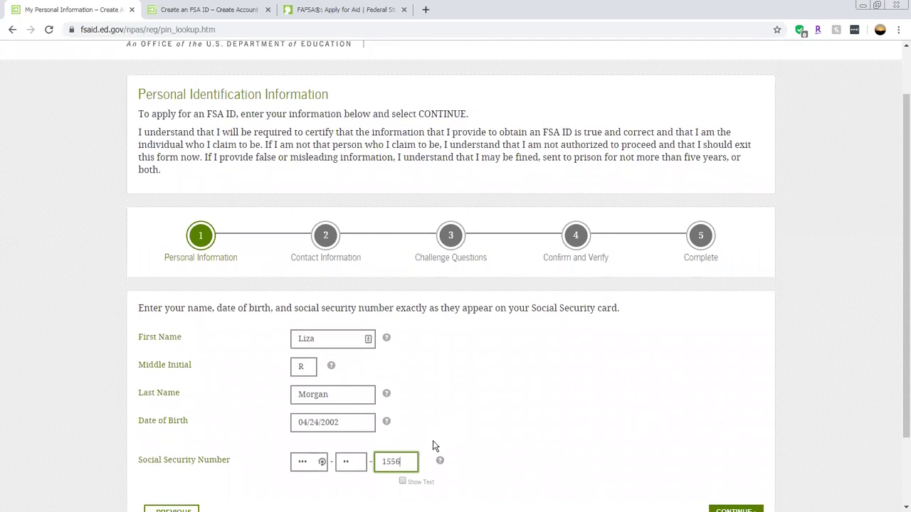
scroll(483, 447, down, 1)
click(735, 504)
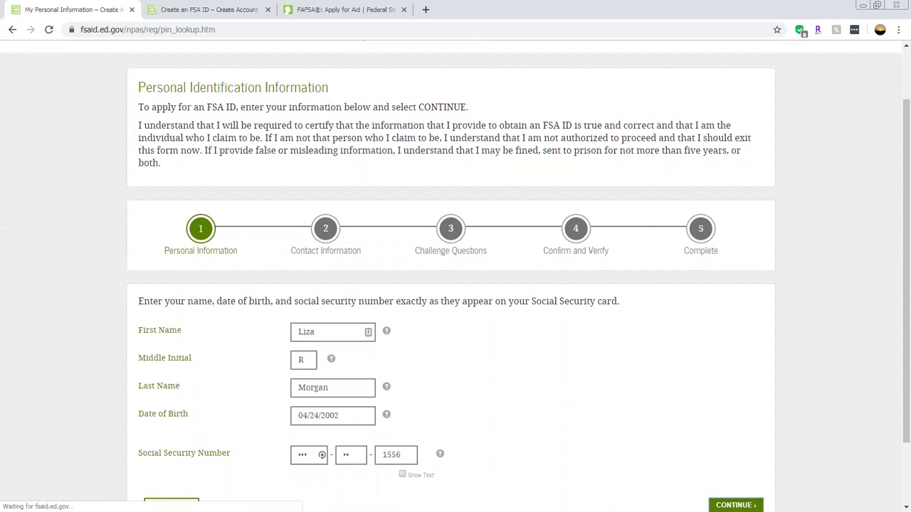
scroll(742, 390, down, 2)
scroll(742, 391, down, 2)
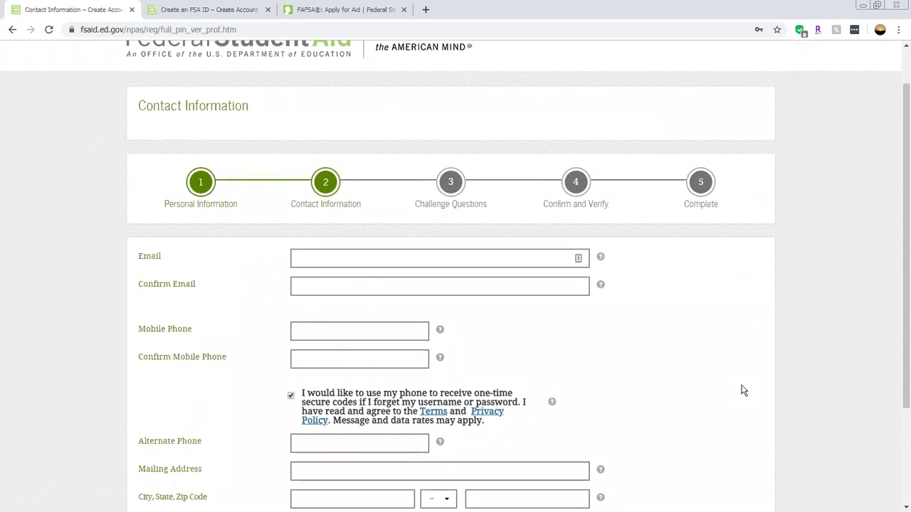
Step: Type the student's e-mail address in the Email field, fixing a typo
scroll(743, 391, down, 1)
click(496, 250)
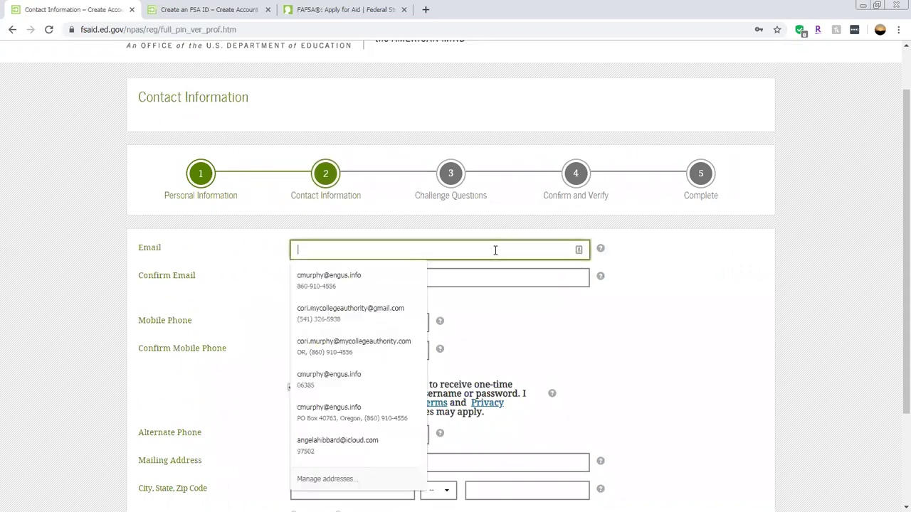
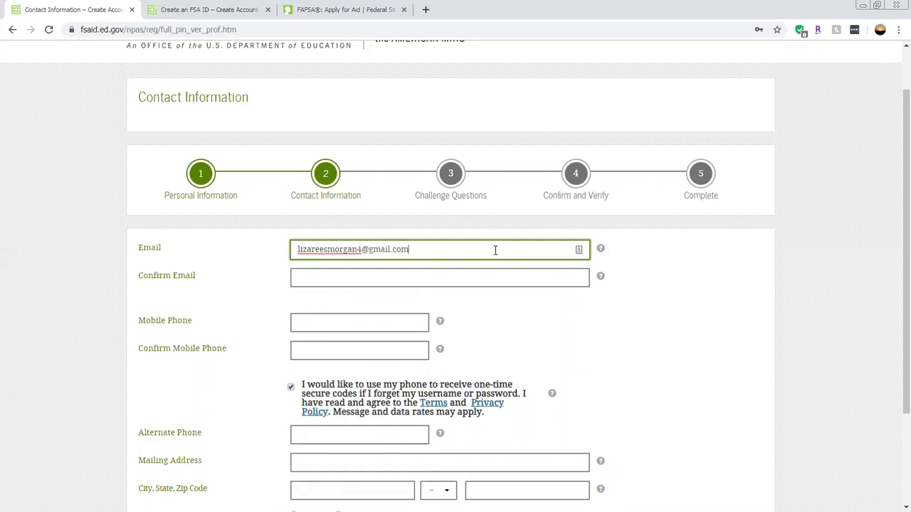
key(Tab)
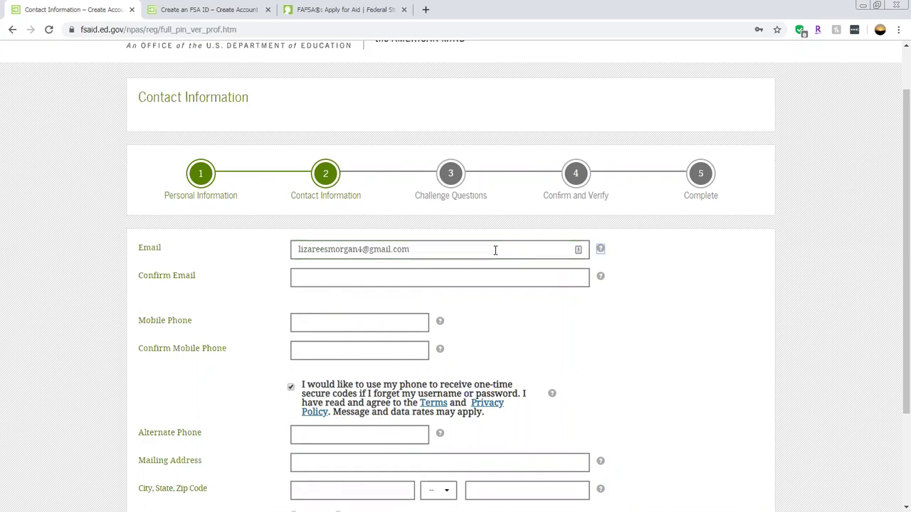
Step: Re-enter the same e-mail address in Confirm Email after dismissing saved suggestions
click(428, 248)
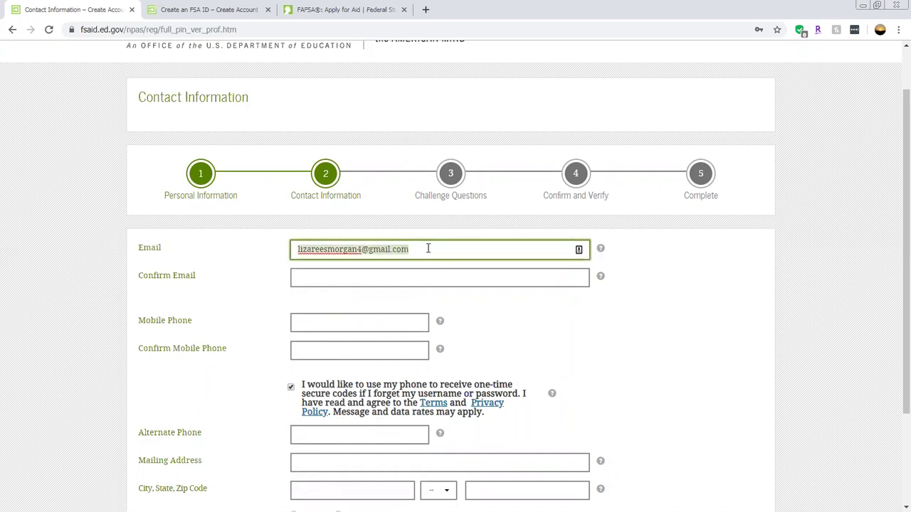
click(393, 280)
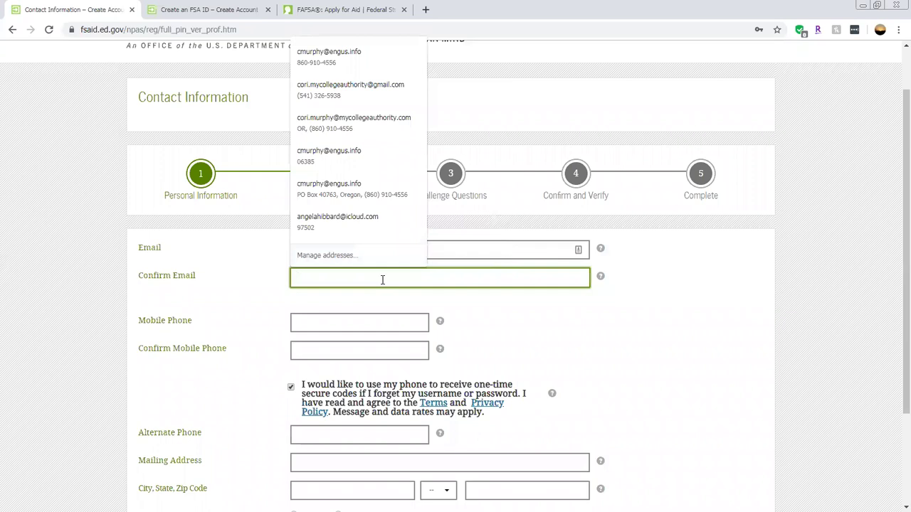
click(351, 299)
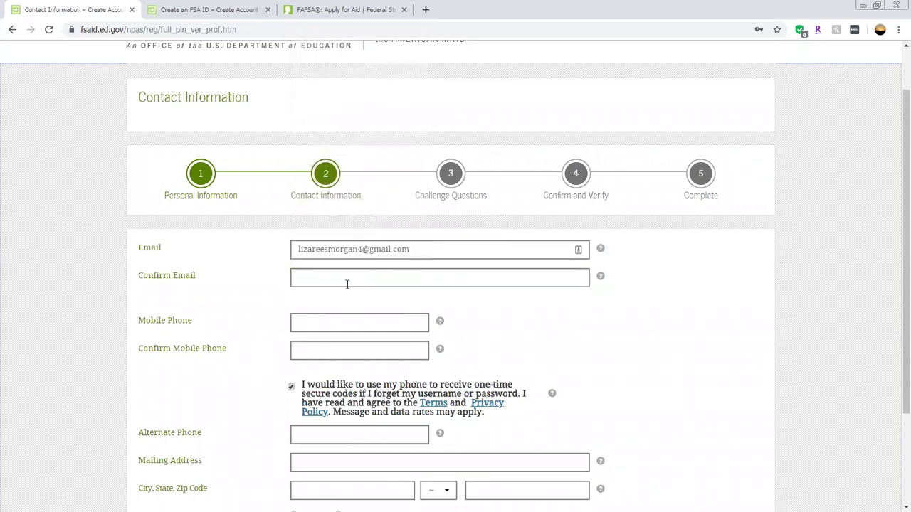
click(348, 281)
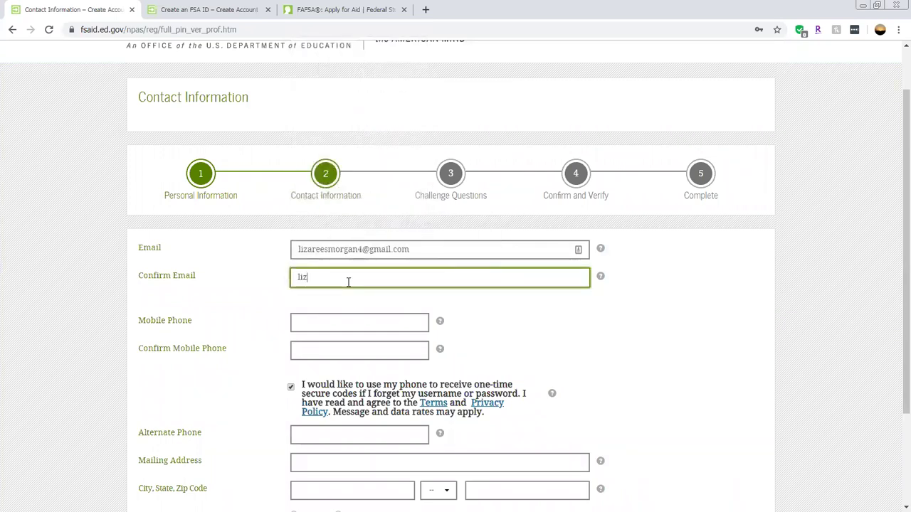
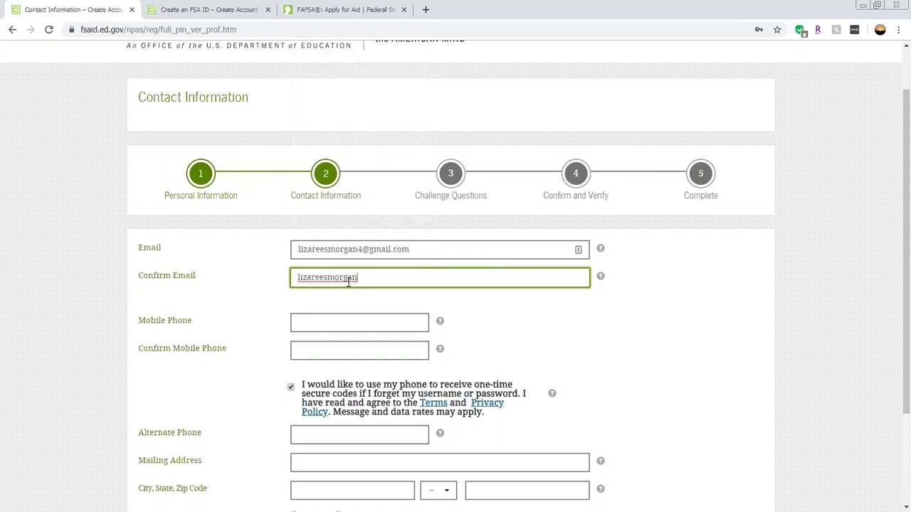
Step: Enter the student's mobile phone number and the matching confirmation
click(322, 320)
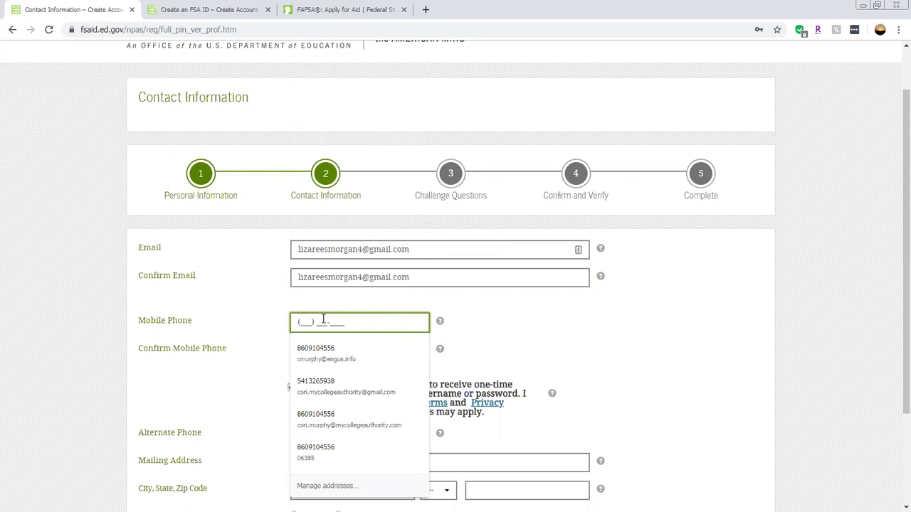
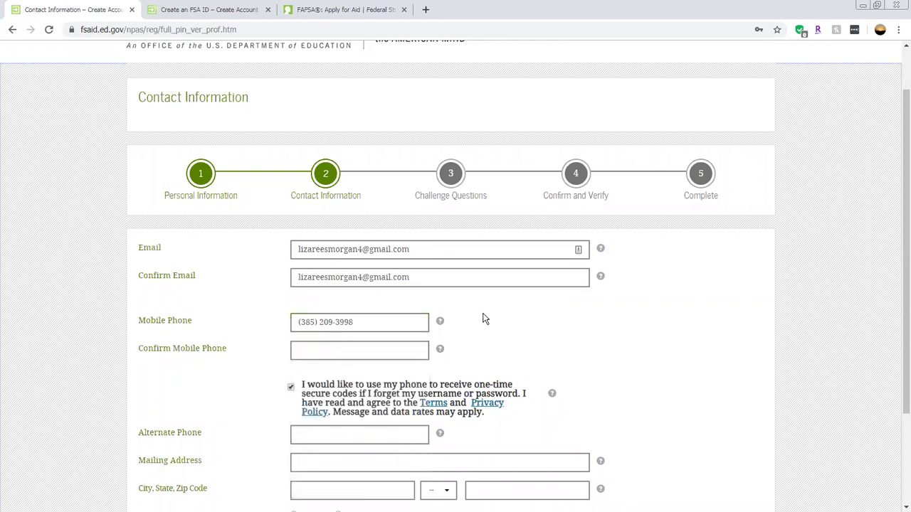
click(352, 345)
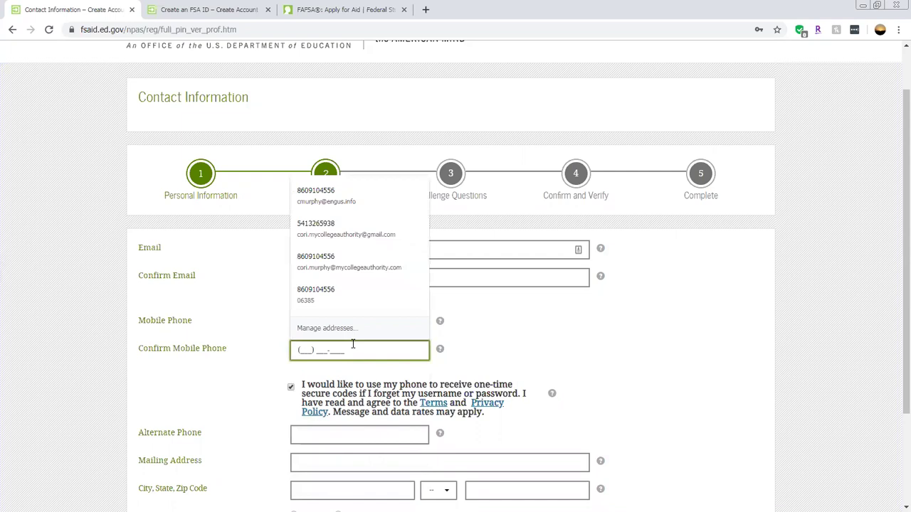
click(491, 354)
Step: Leave alternate phone and mailing address blank, continue, and accept proceeding without an address
scroll(477, 370, down, 1)
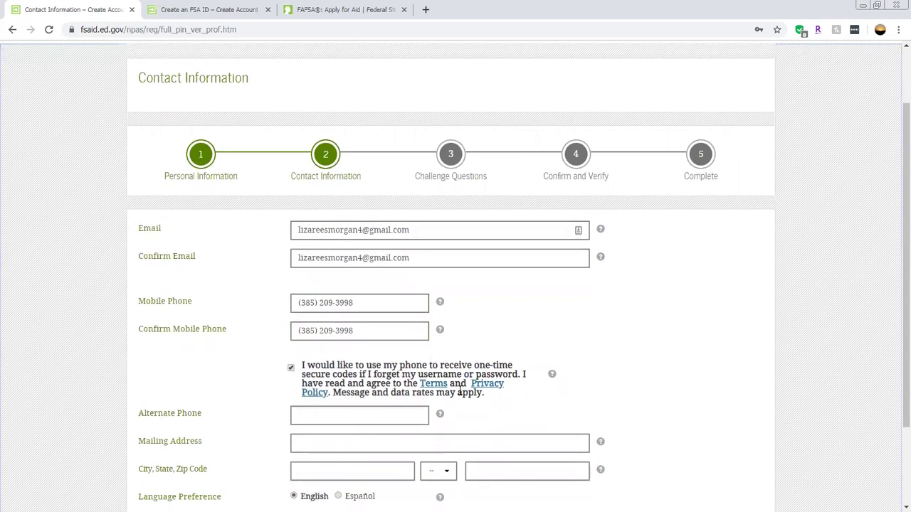
scroll(459, 391, down, 1)
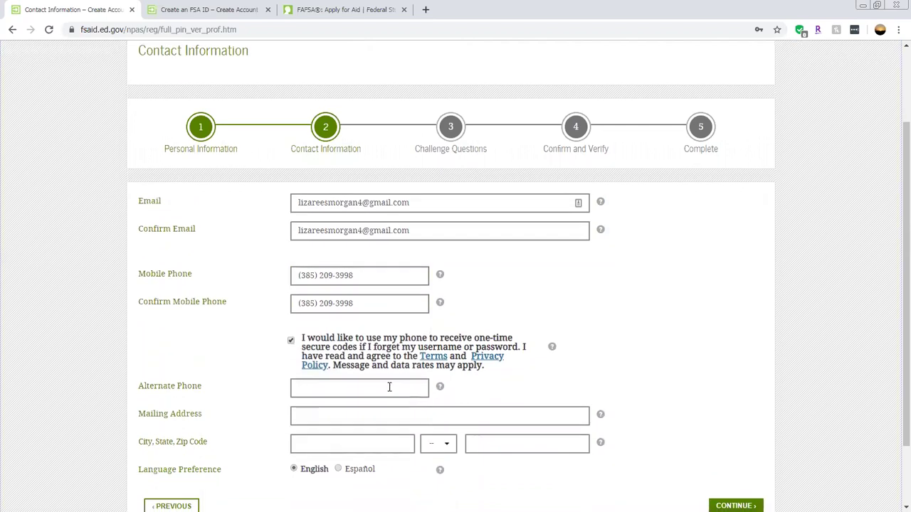
click(389, 388)
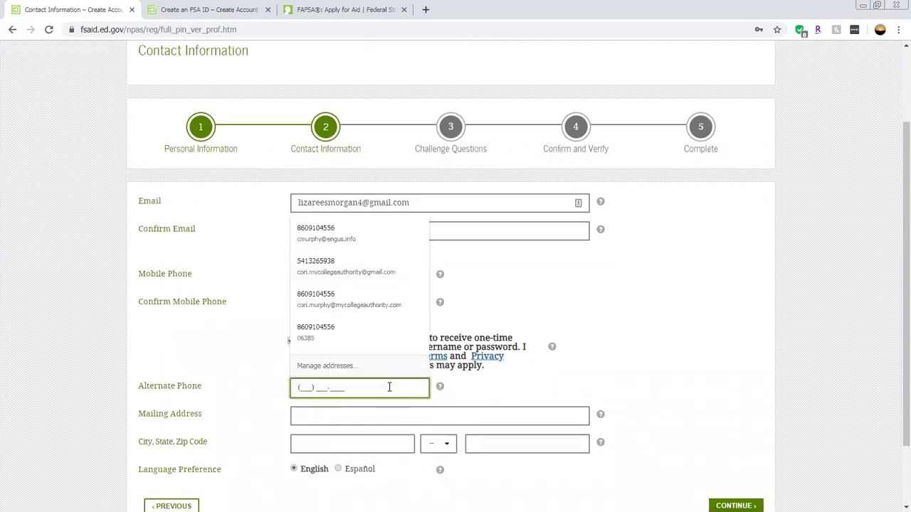
scroll(389, 388, down, 1)
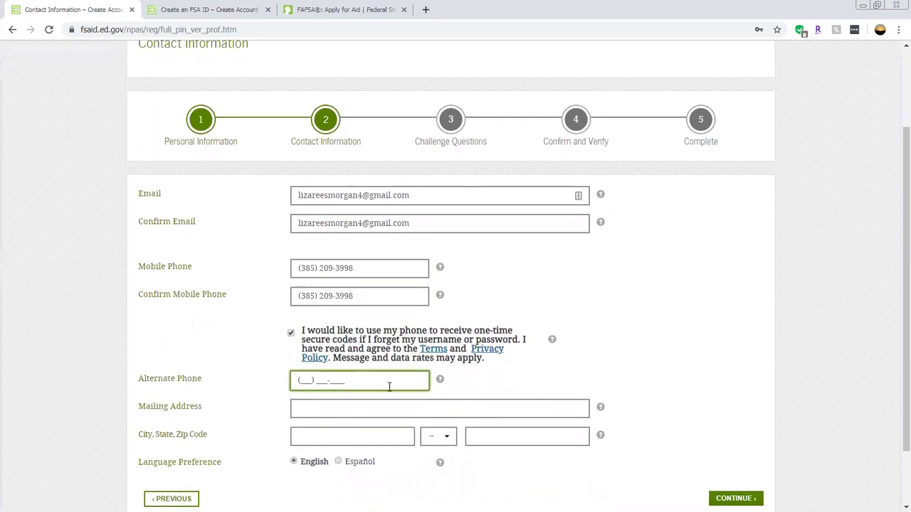
click(376, 408)
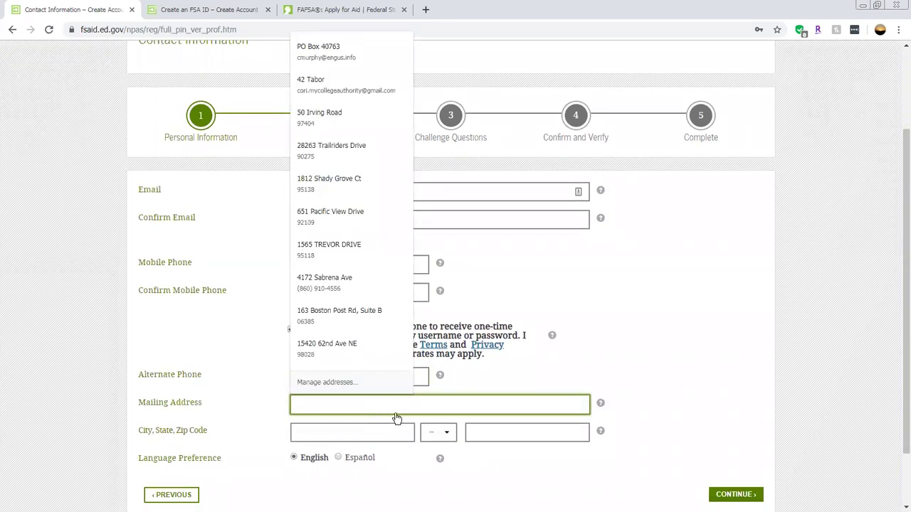
scroll(452, 446, down, 1)
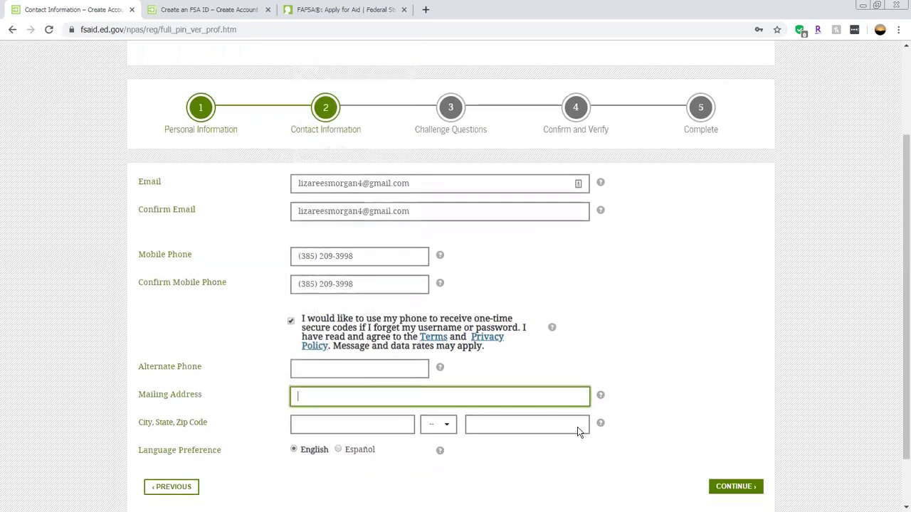
click(725, 487)
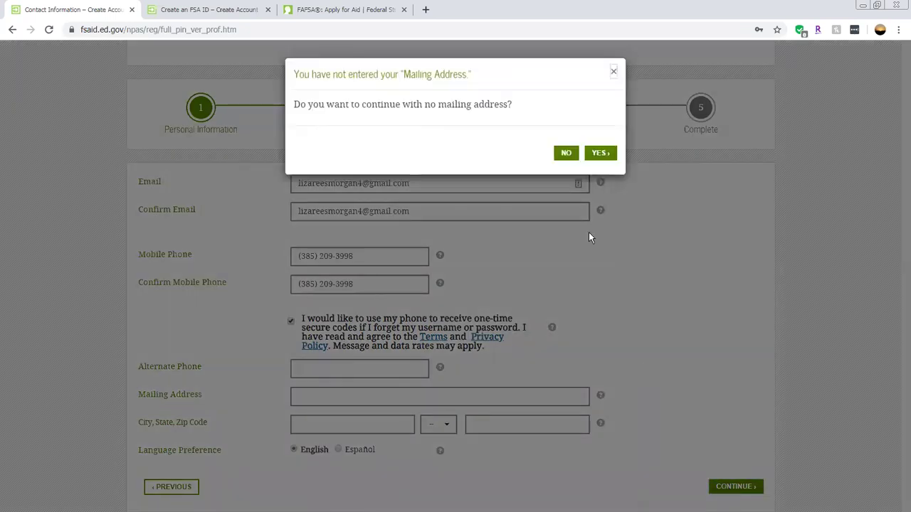
click(599, 154)
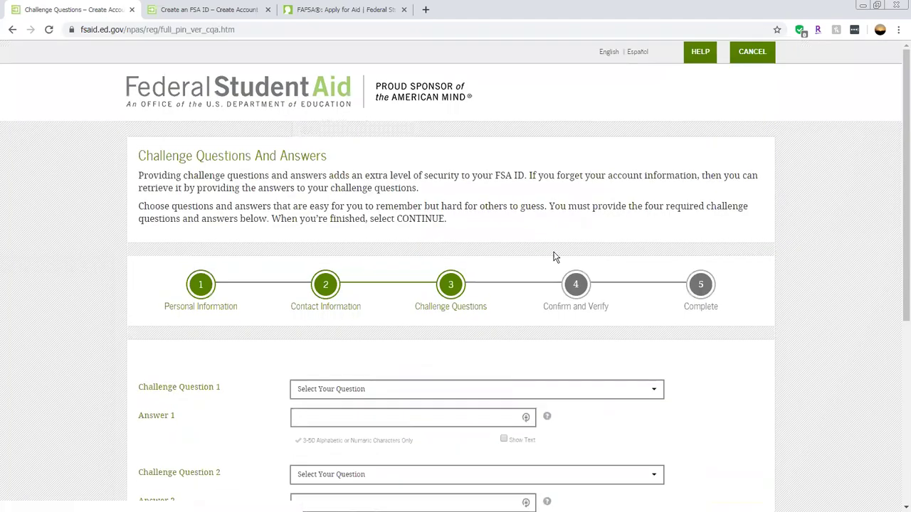
Step: Choose the high school mascot and childhood nickname questions and answer both
scroll(556, 256, down, 3)
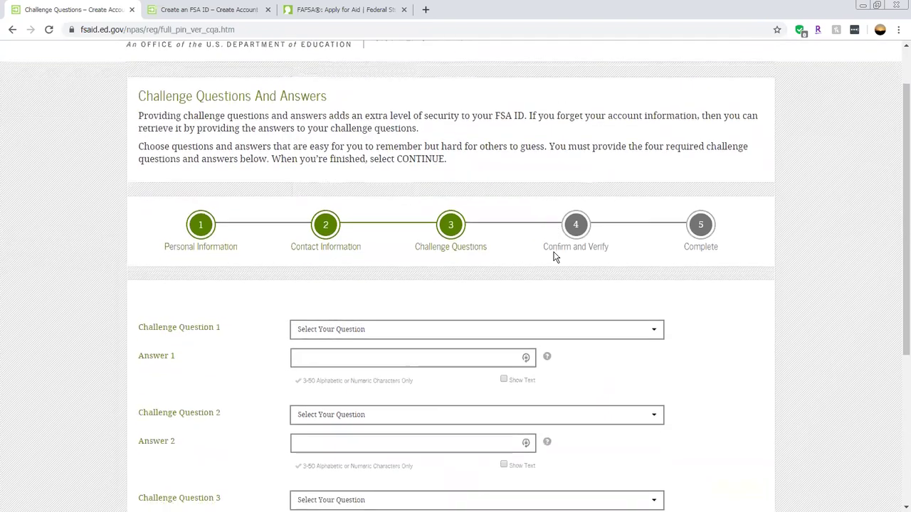
click(531, 268)
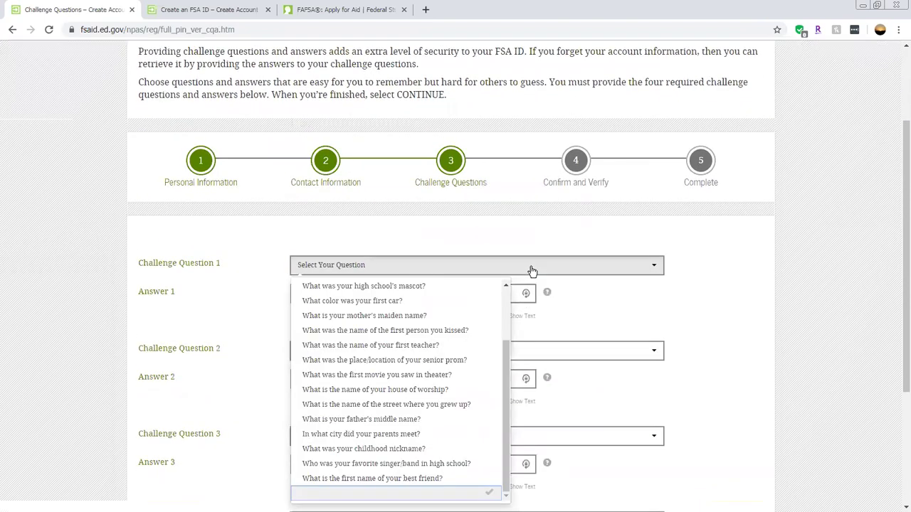
click(427, 286)
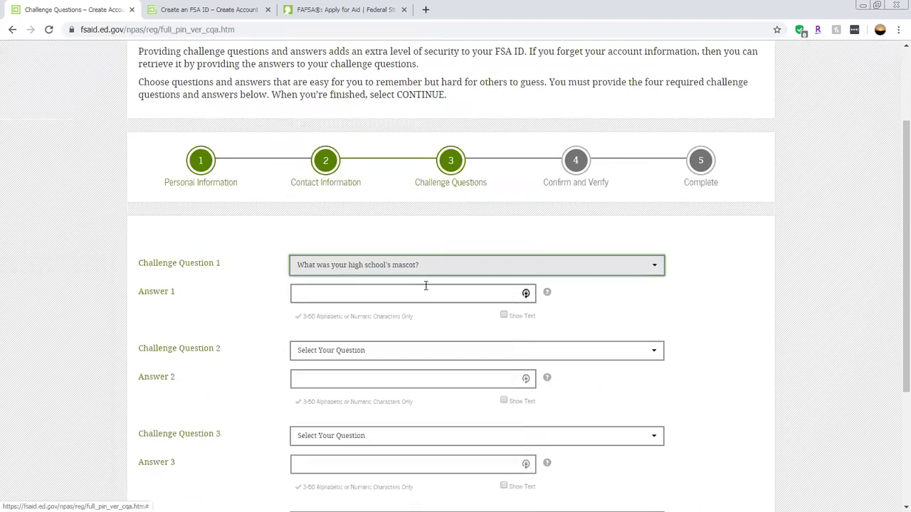
click(397, 296)
text(•••••••)
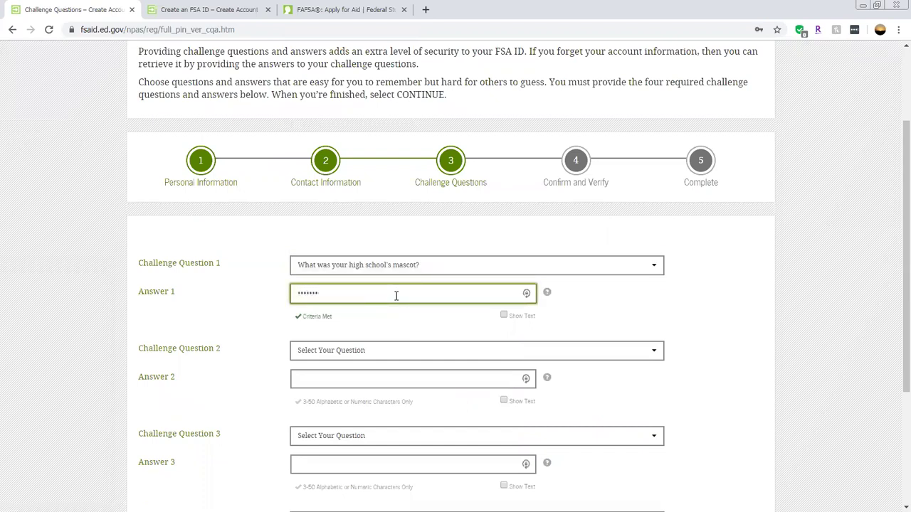
click(375, 352)
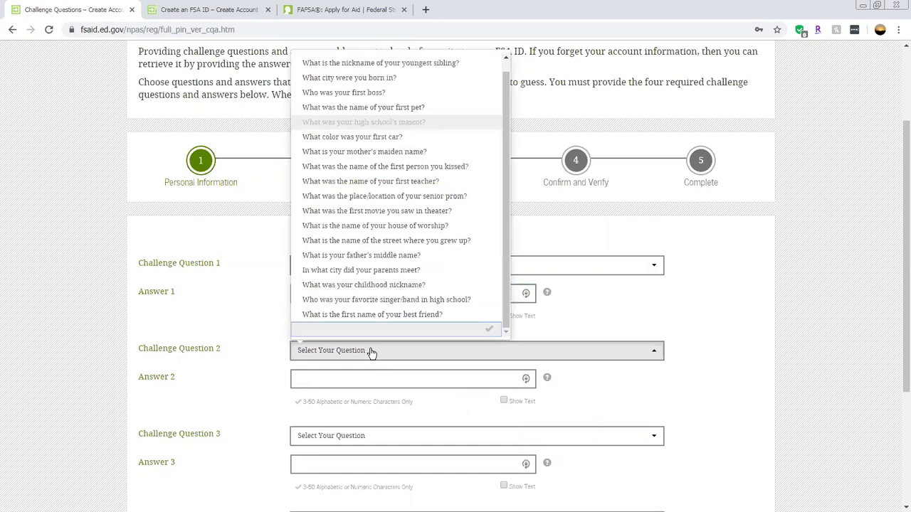
click(293, 345)
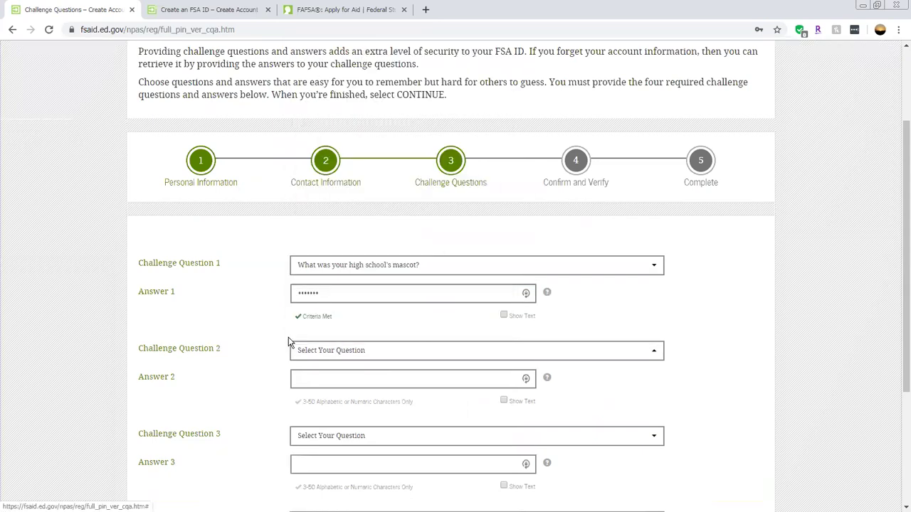
click(326, 353)
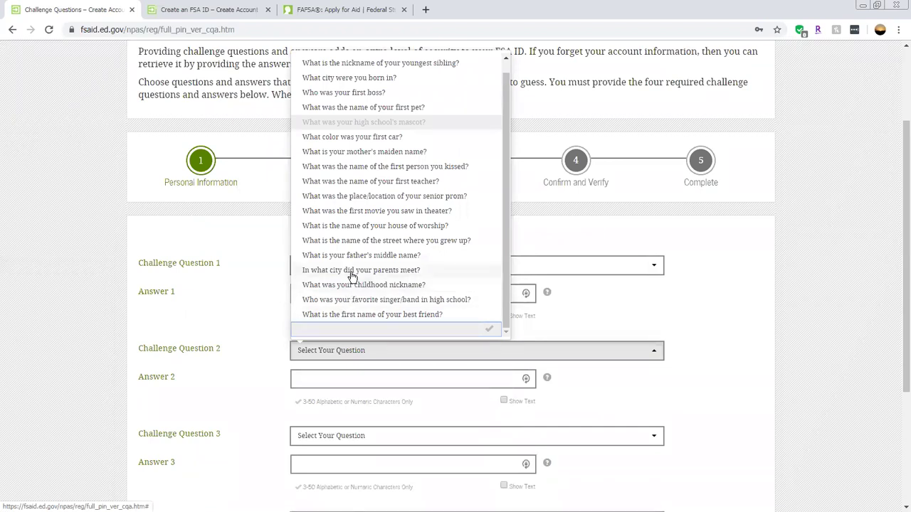
click(350, 285)
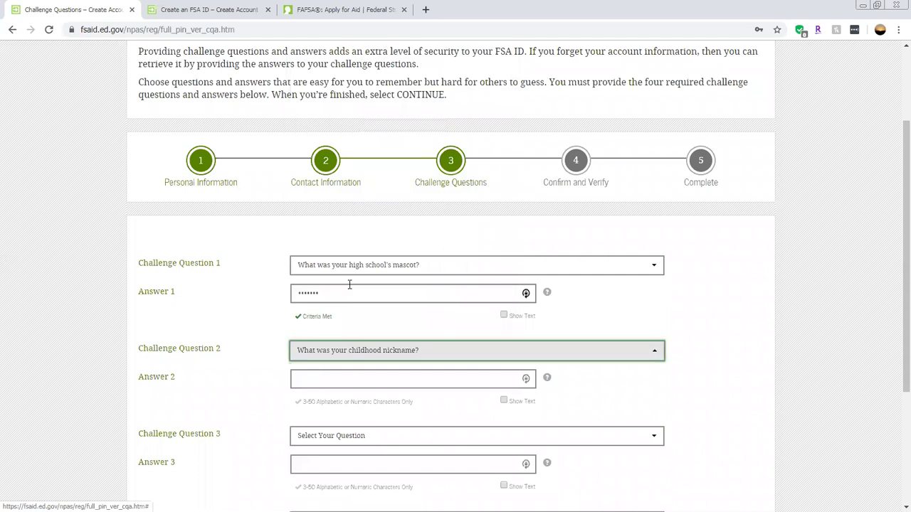
click(334, 384)
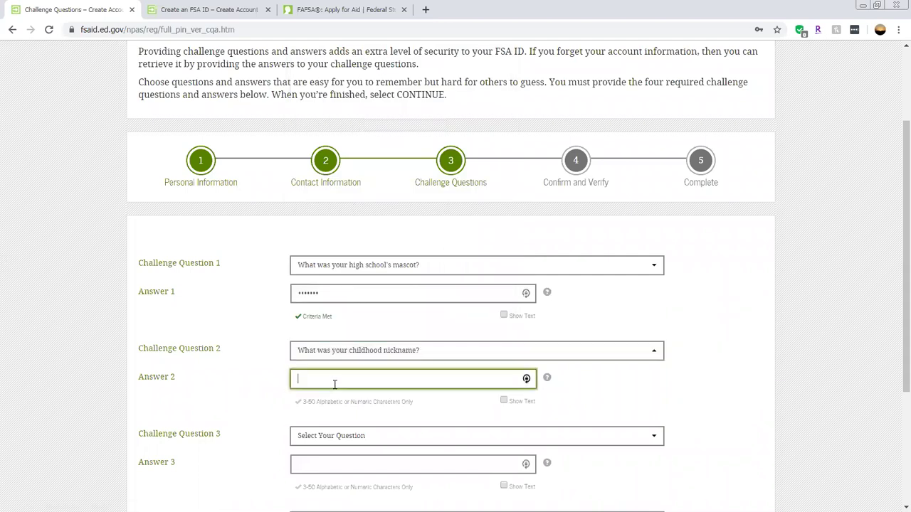
Step: Choose the father's middle name and birth city questions and answer both
scroll(330, 402, down, 1)
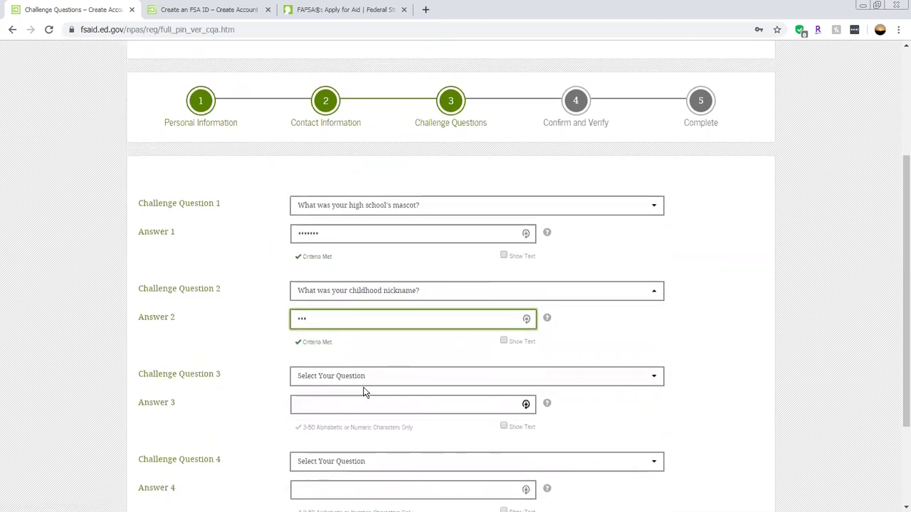
click(374, 377)
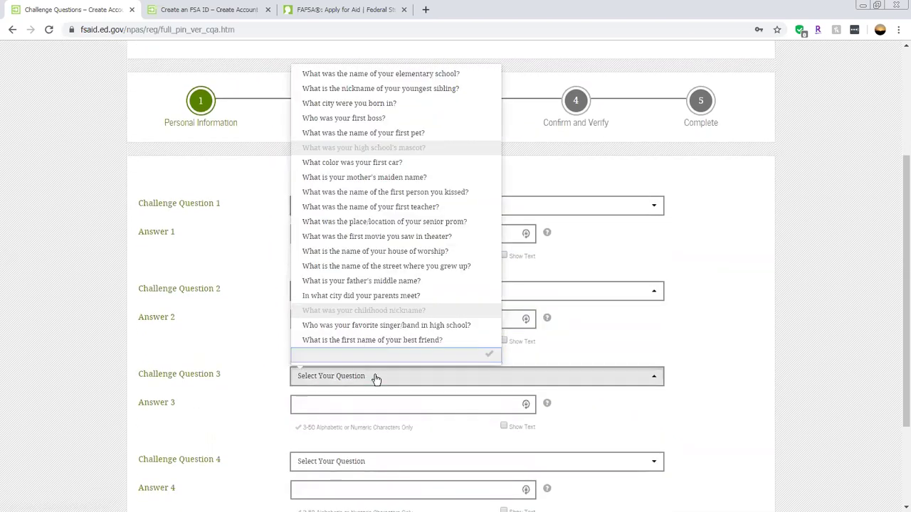
click(363, 281)
click(344, 403)
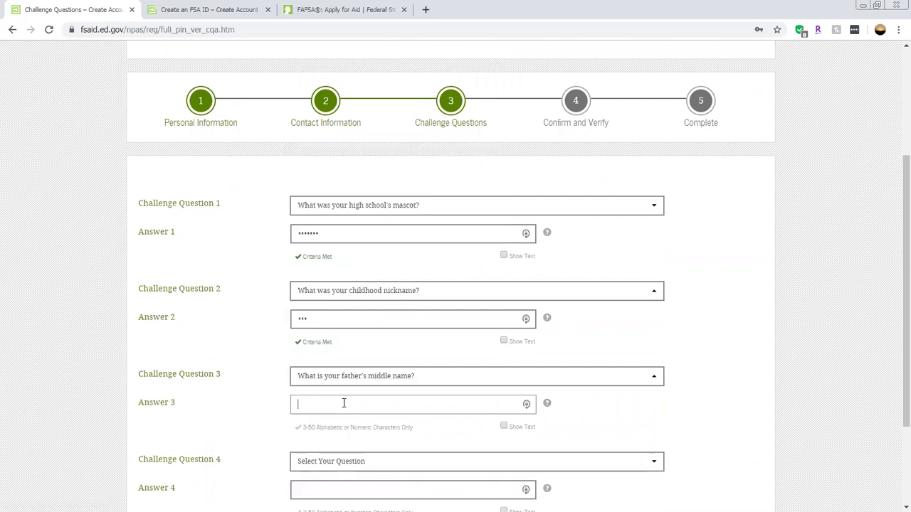
text(••••••)
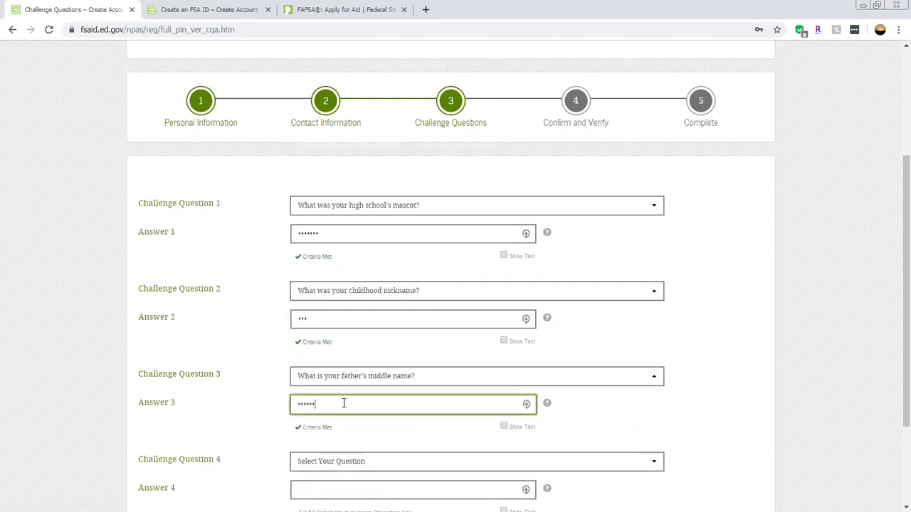
scroll(344, 403, down, 1)
click(361, 406)
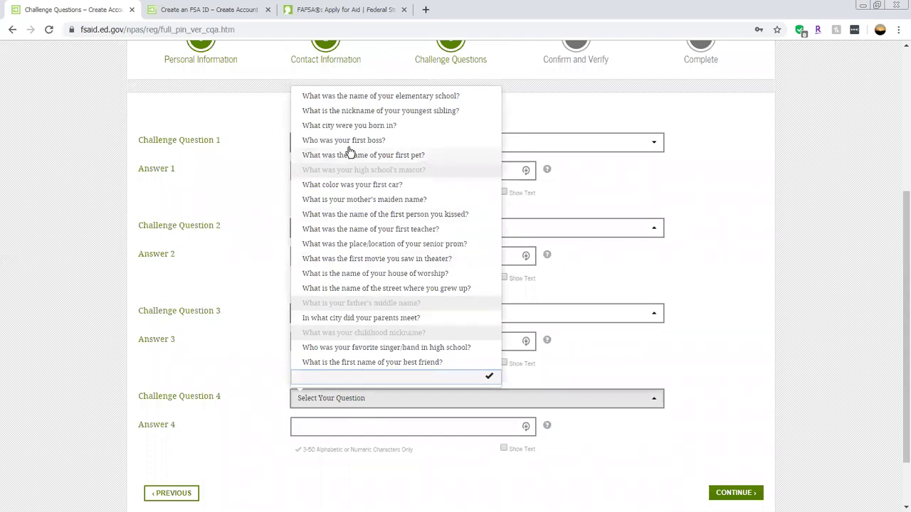
click(360, 129)
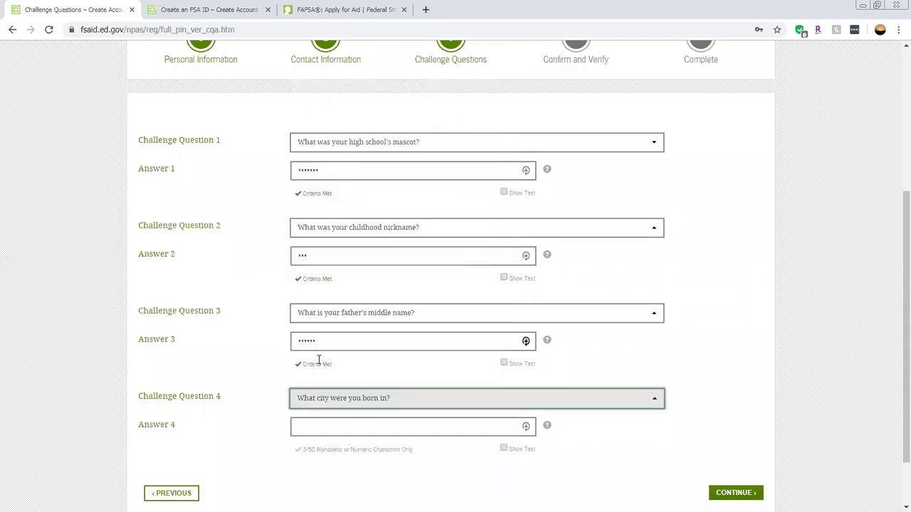
click(319, 425)
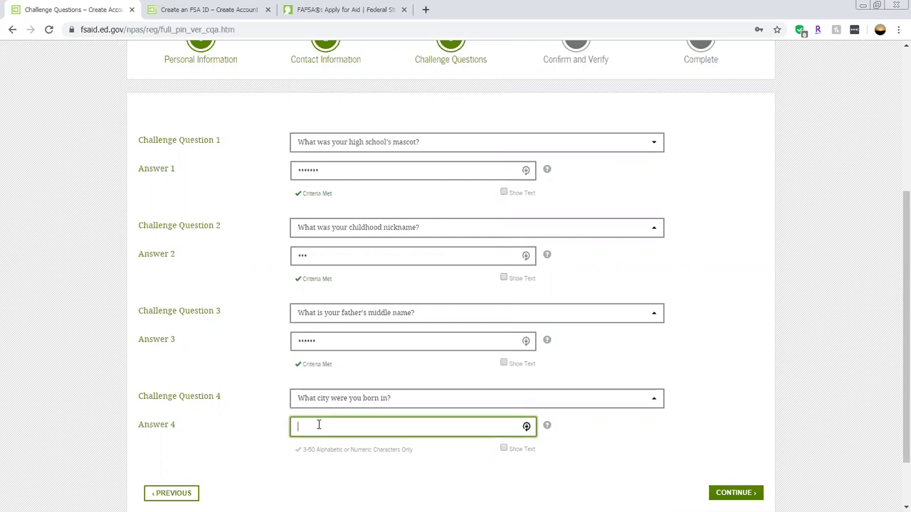
text(••••••••)
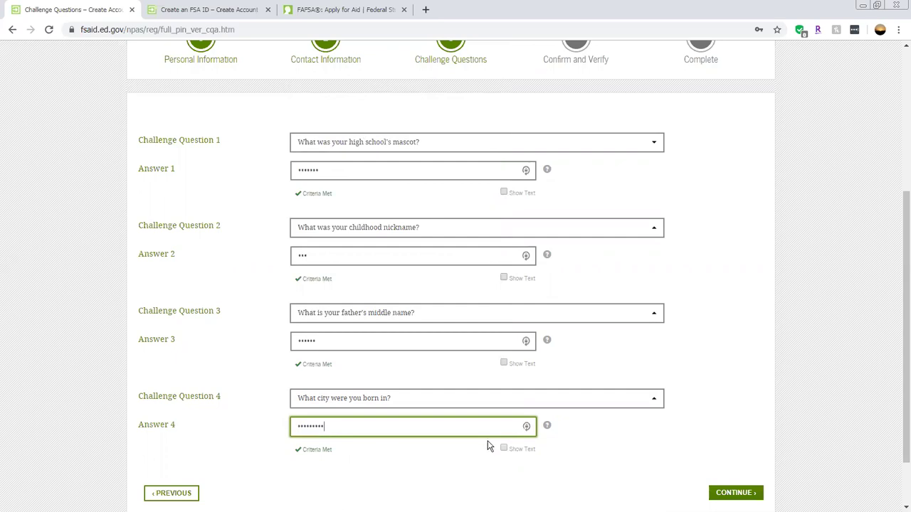
Step: Switch question 4 to first car colour, replace its answer, and continue
click(520, 402)
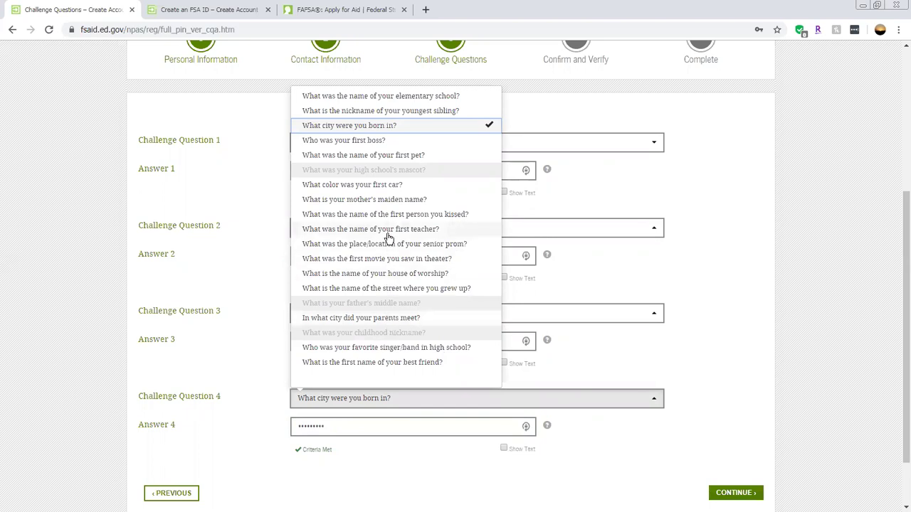
click(384, 186)
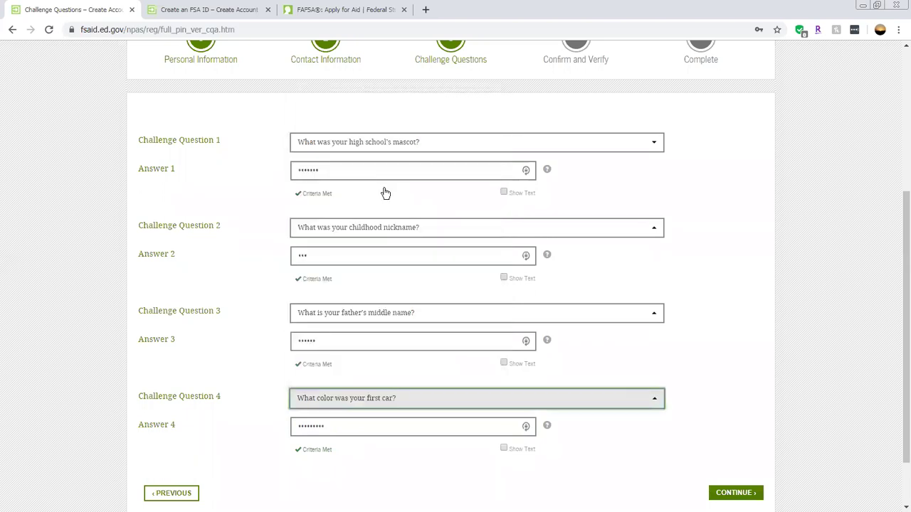
drag(351, 428, 249, 426)
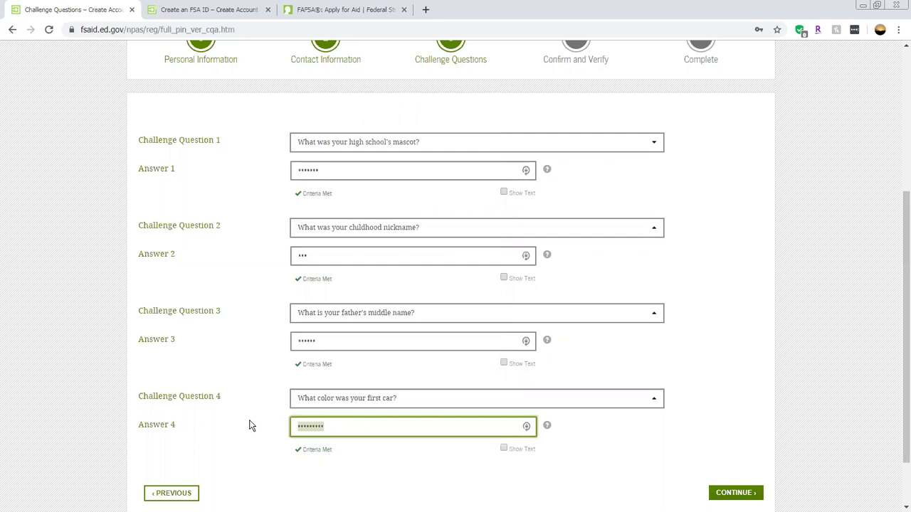
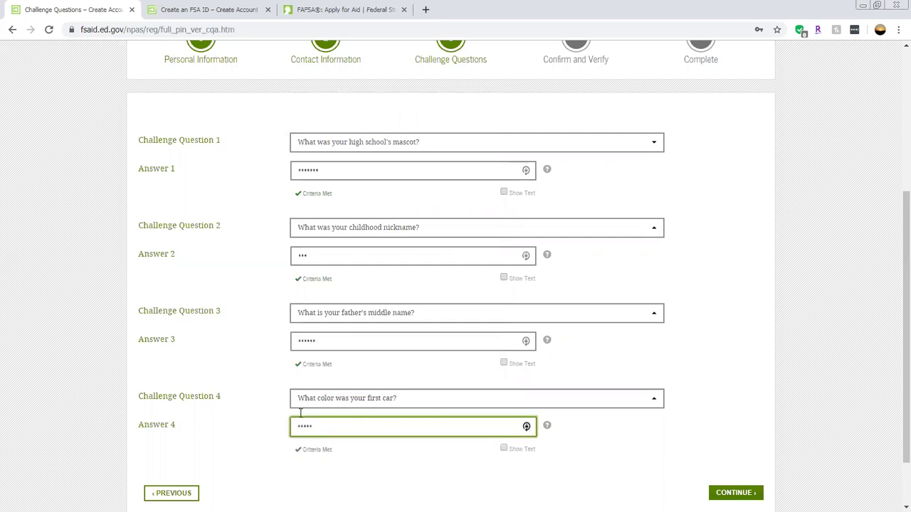
click(715, 491)
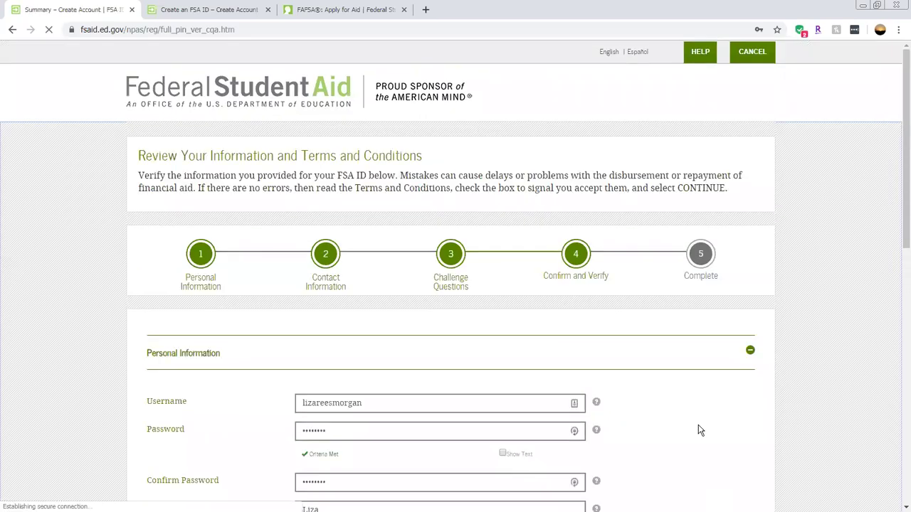
Step: Tick 'I certify' on the review page, continue, and confirm no mailing address
scroll(701, 430, down, 1)
scroll(701, 430, down, 2)
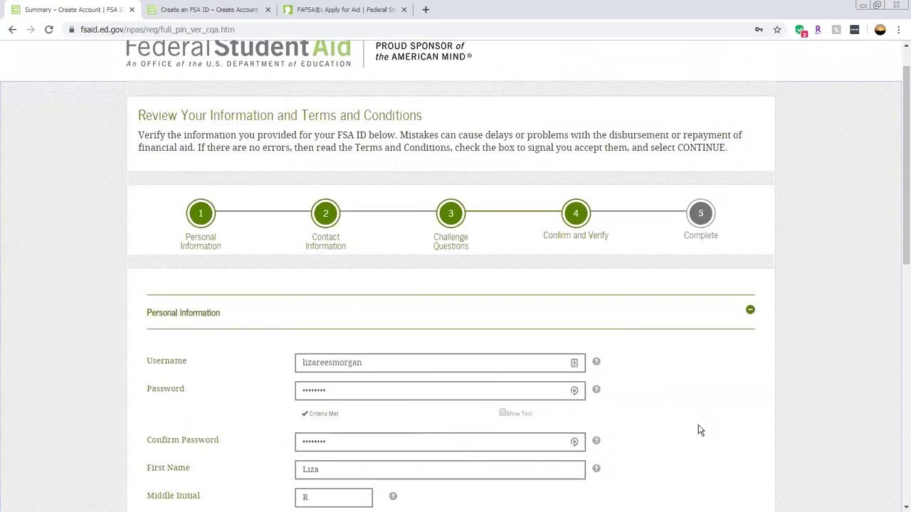
scroll(700, 430, down, 3)
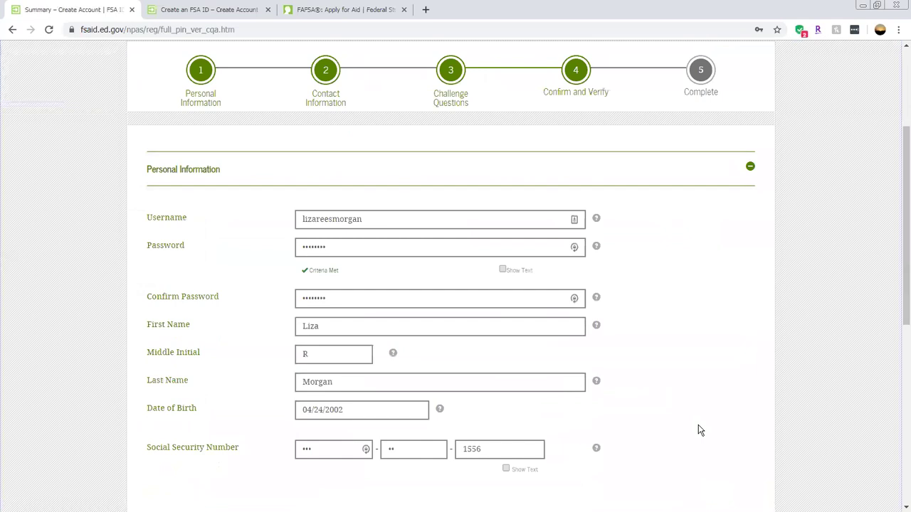
scroll(700, 431, down, 1)
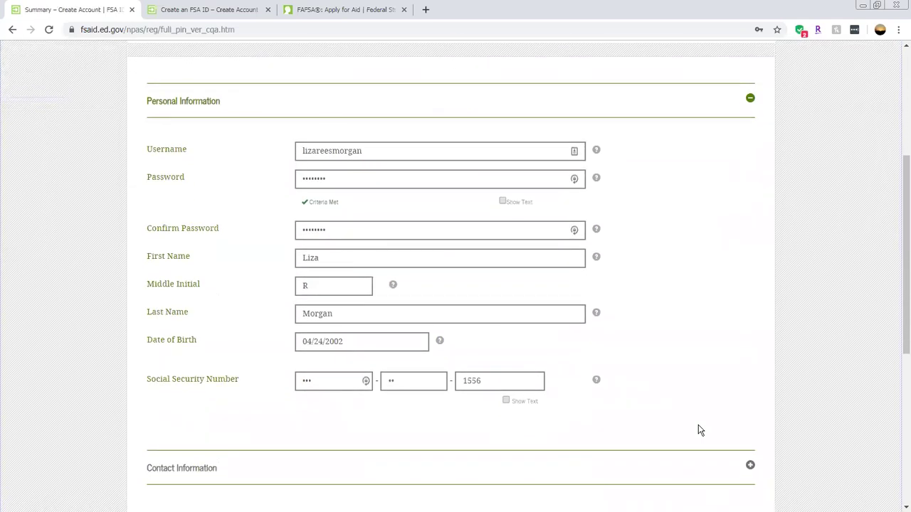
scroll(700, 430, down, 8)
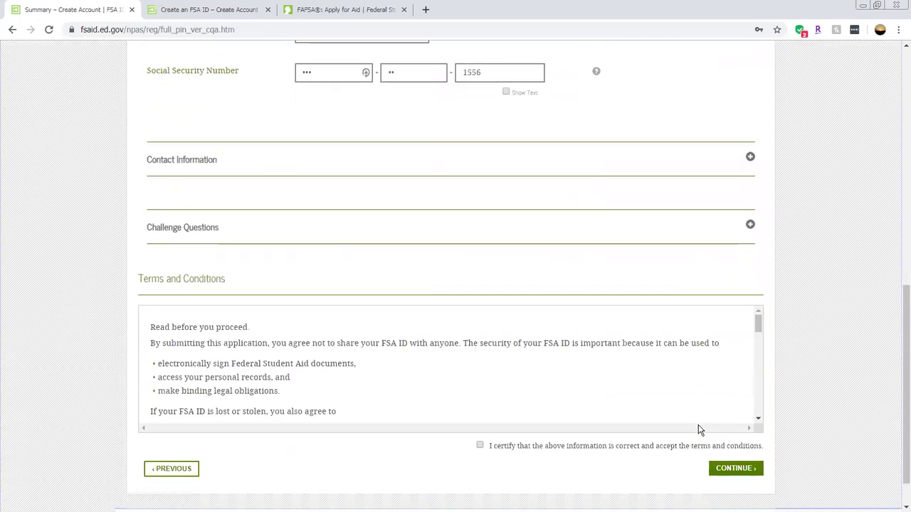
click(480, 401)
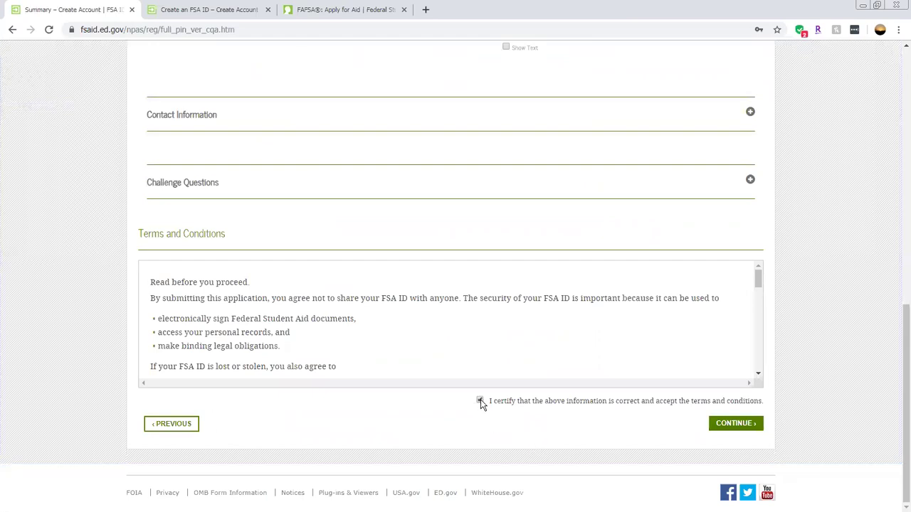
click(746, 424)
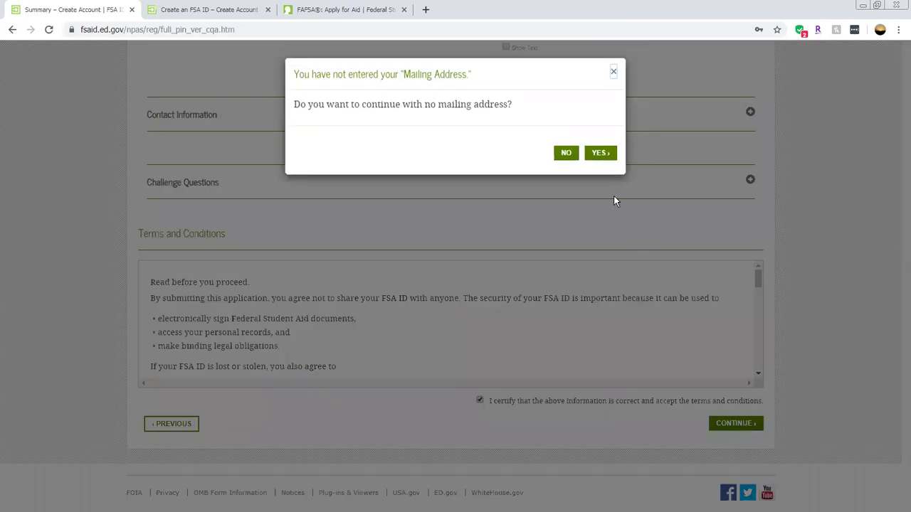
click(598, 158)
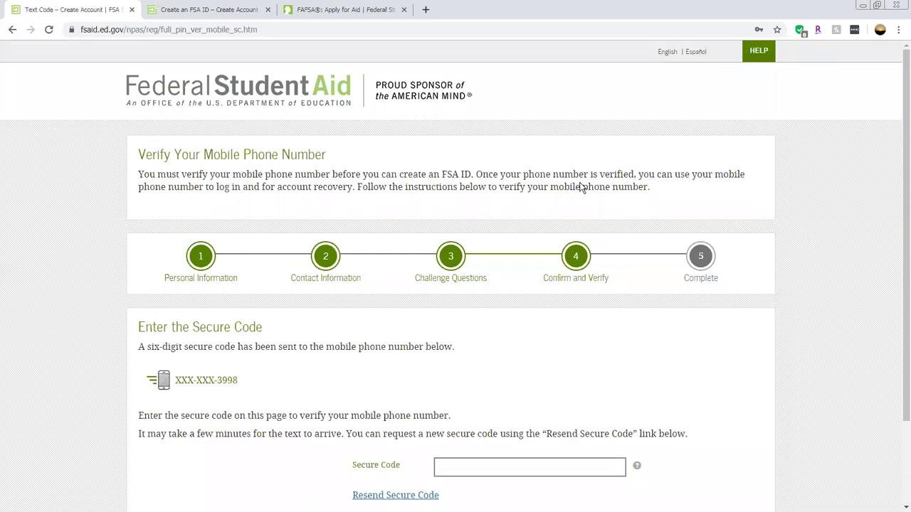
Step: Enter the six-digit code received by text and verify the mobile number
scroll(584, 182, down, 1)
scroll(570, 213, down, 2)
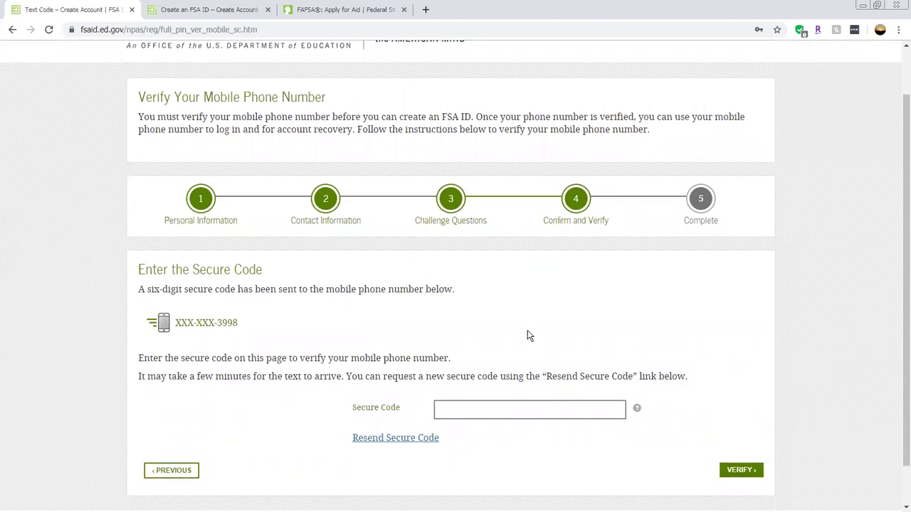
click(481, 404)
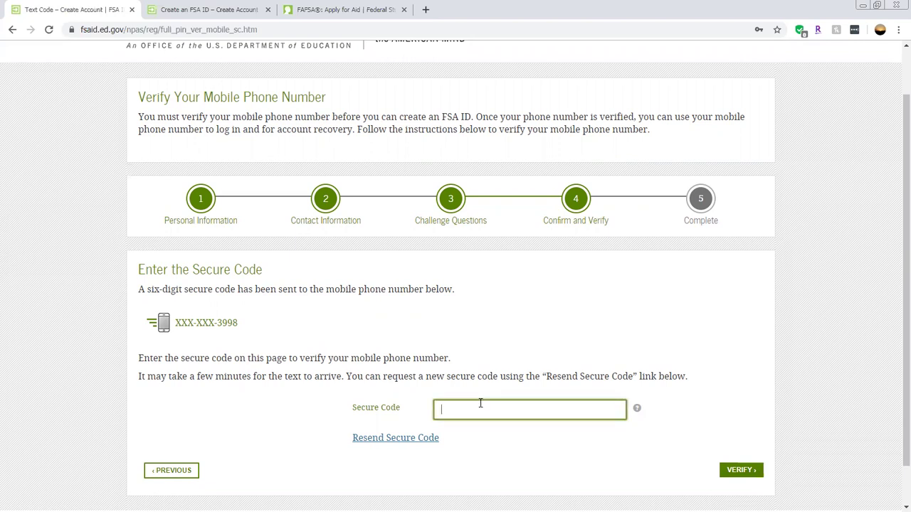
click(735, 473)
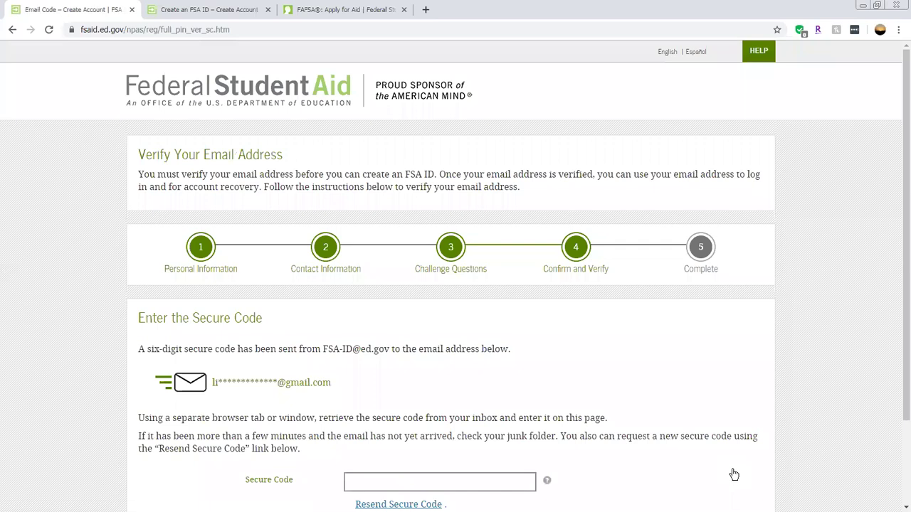
Step: Enter the six-digit code received by e-mail and submit it for verification
scroll(735, 475, down, 1)
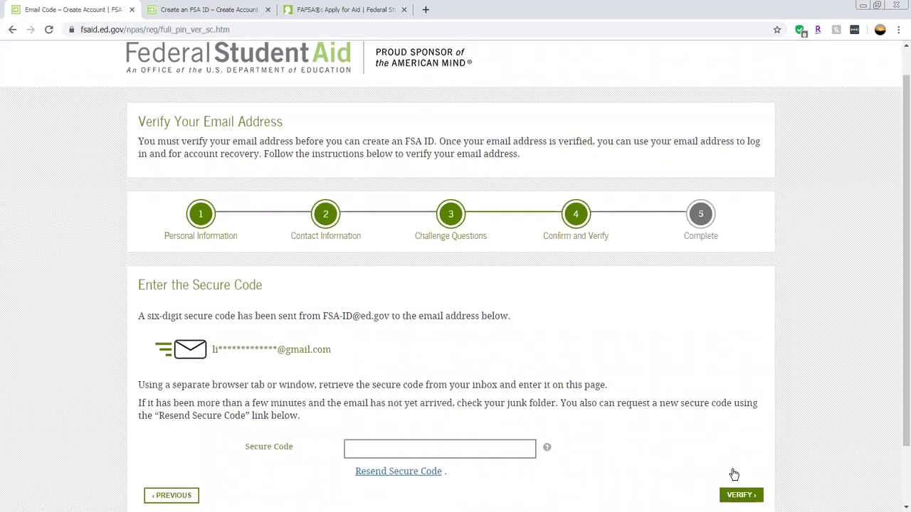
scroll(735, 475, down, 1)
click(501, 427)
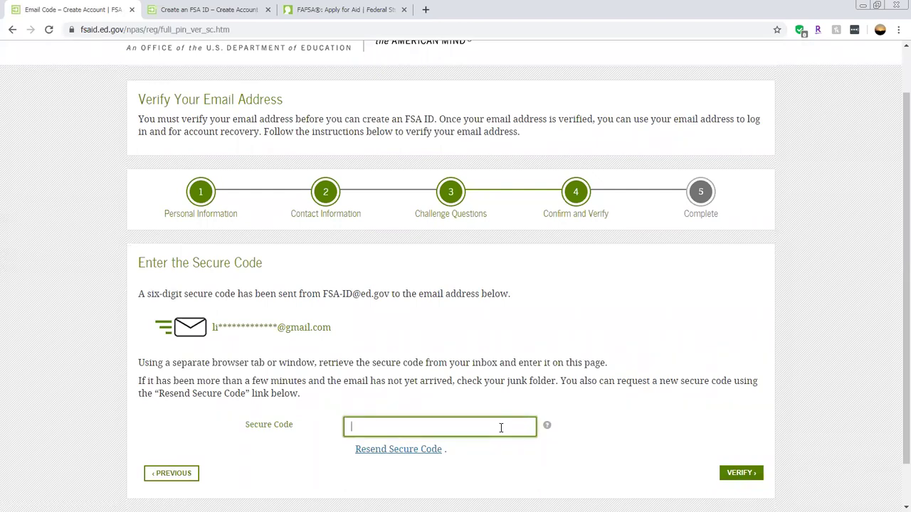
click(730, 473)
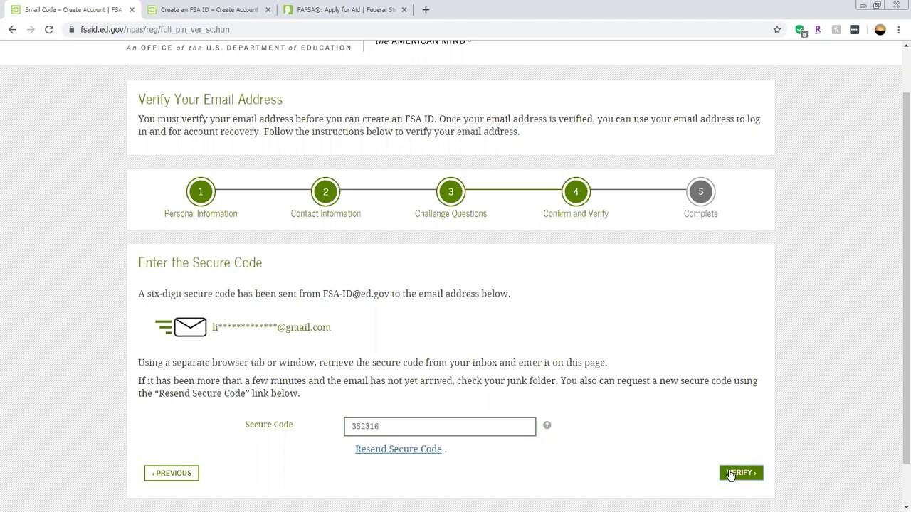
Step: Scroll through the FSA ID Created confirmation and return to the log-in page
scroll(730, 475, down, 3)
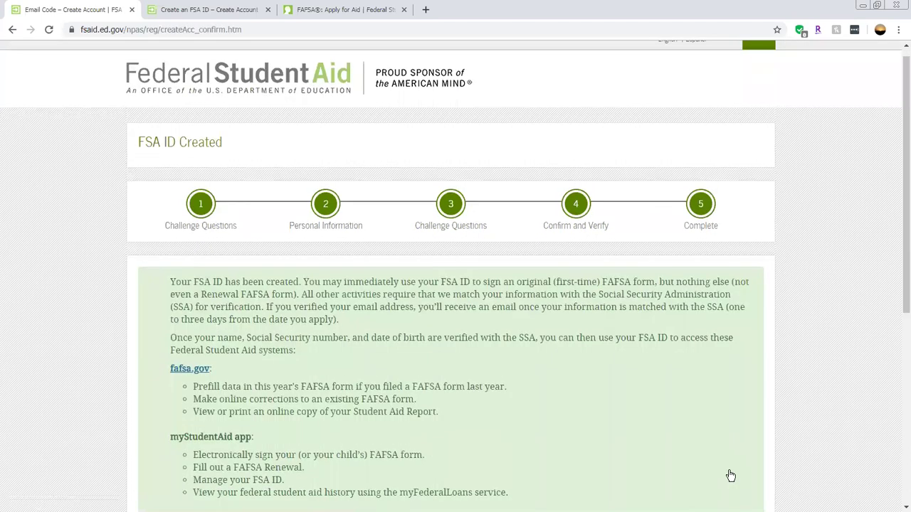
scroll(731, 476, down, 2)
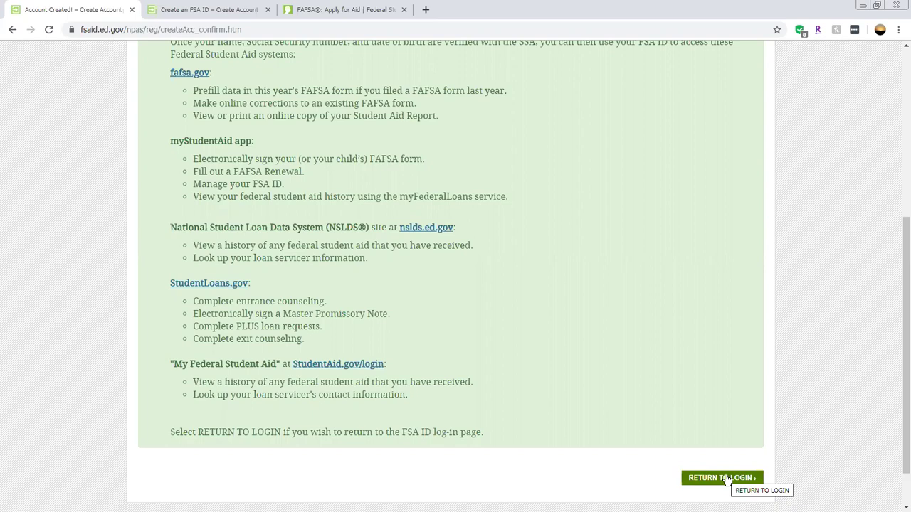
click(726, 480)
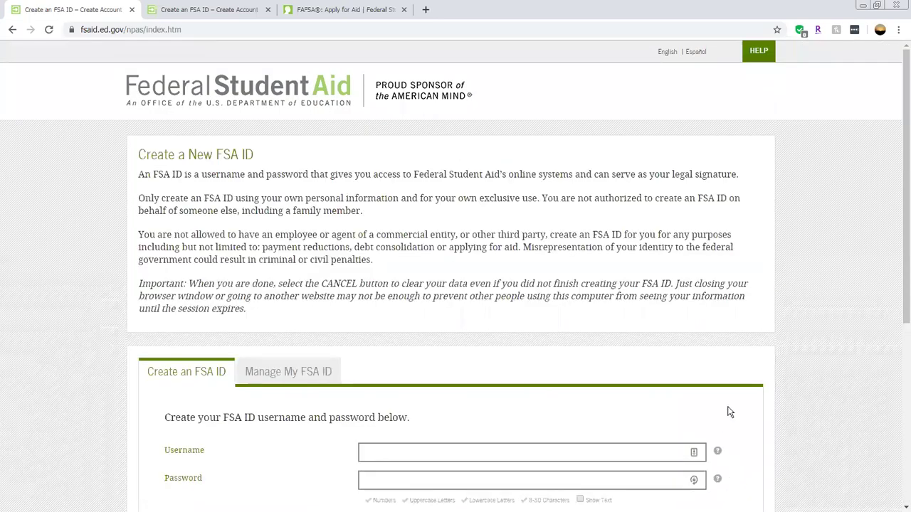
Step: Enter a new username and the same password twice for the second FSA ID, and continue
scroll(668, 356, down, 1)
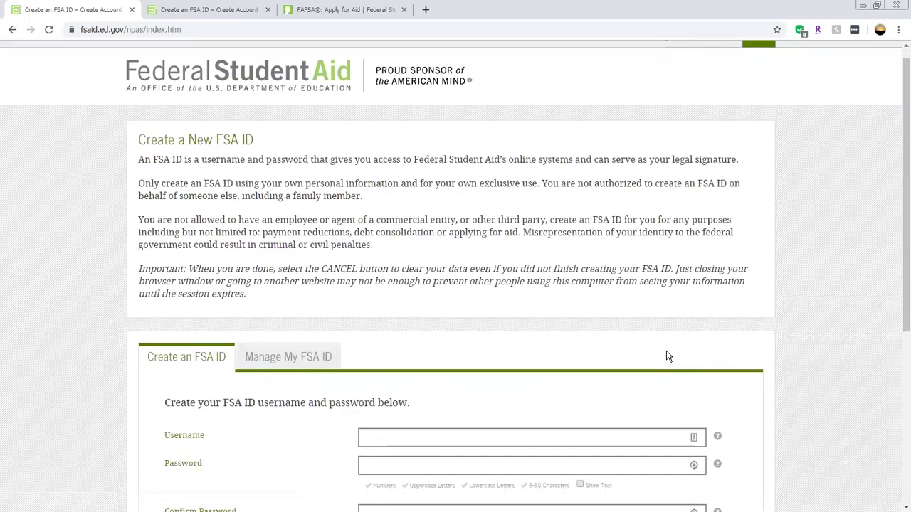
scroll(667, 342, down, 1)
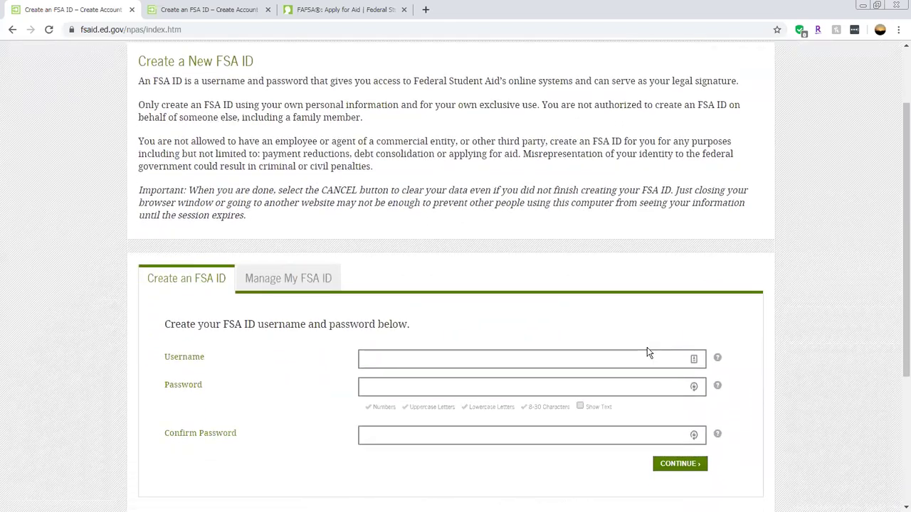
click(613, 357)
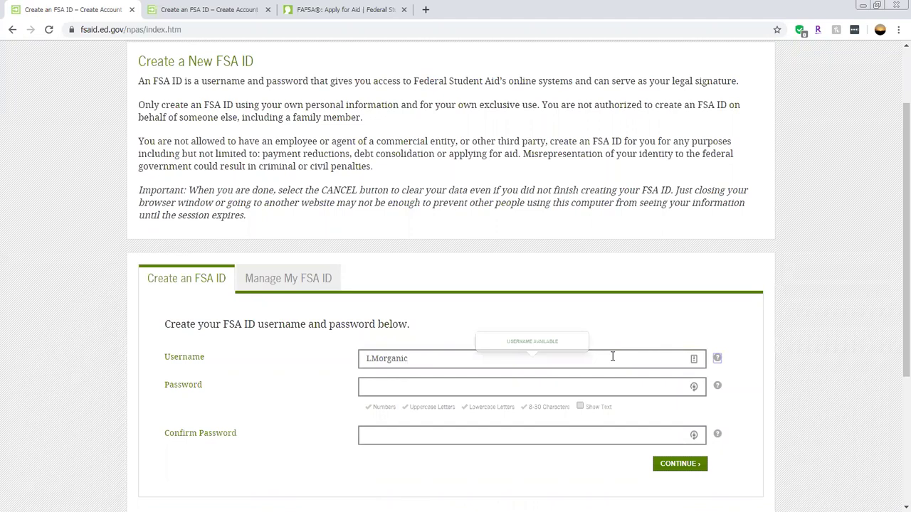
click(581, 382)
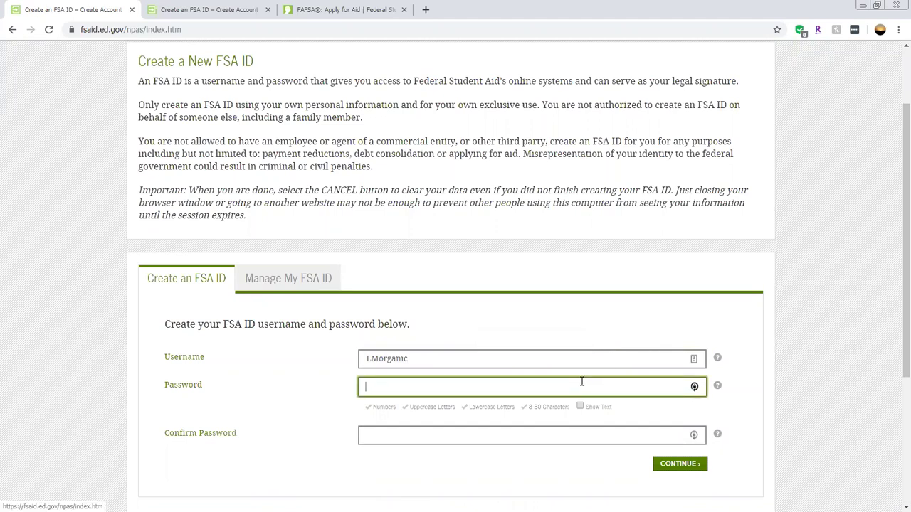
text(********)
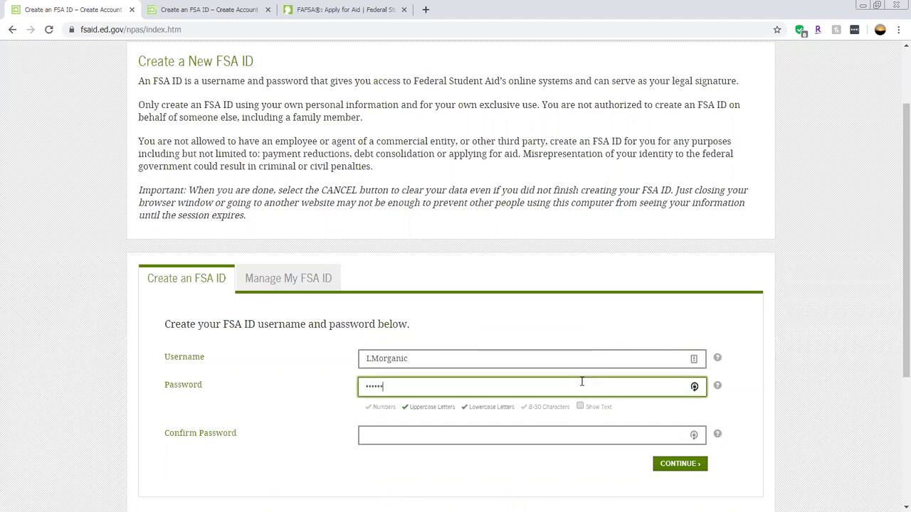
click(559, 436)
text(********)
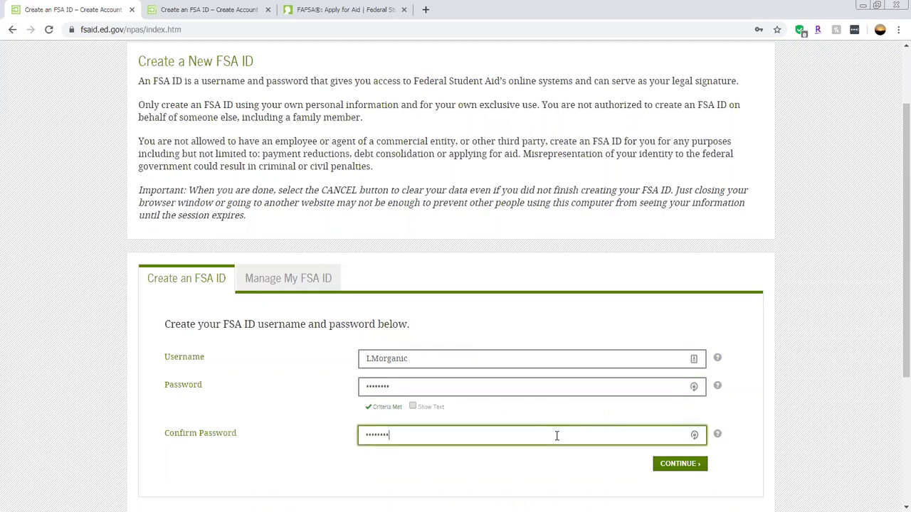
click(669, 463)
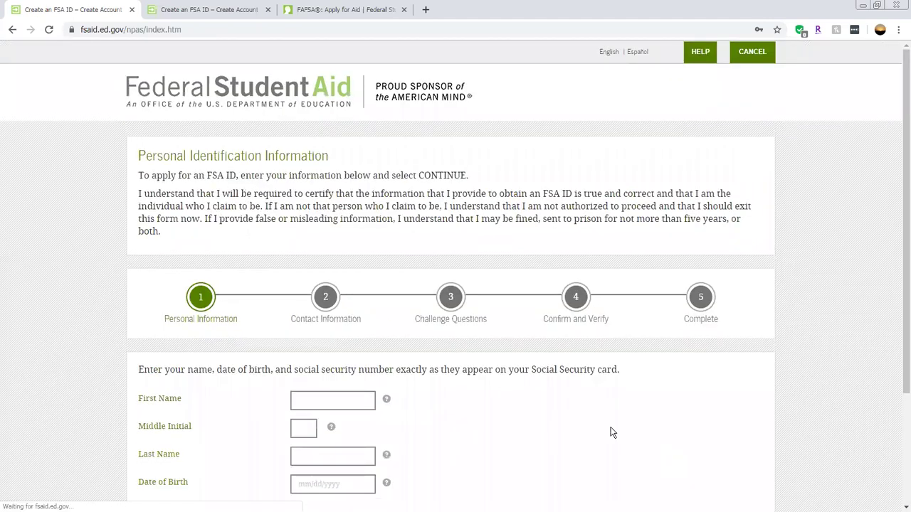
scroll(596, 405, down, 2)
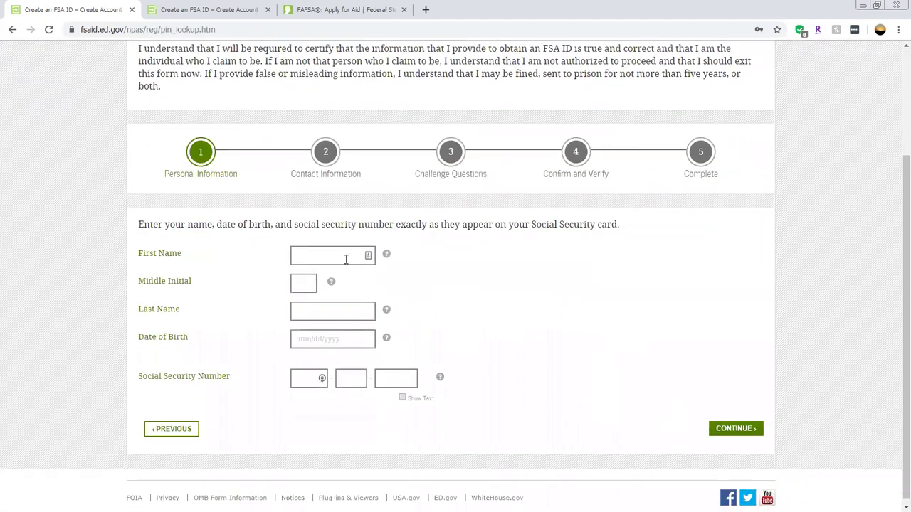
Step: Enter the account holder's first name, middle initial, last name, birth date and SSN, then continue
click(345, 259)
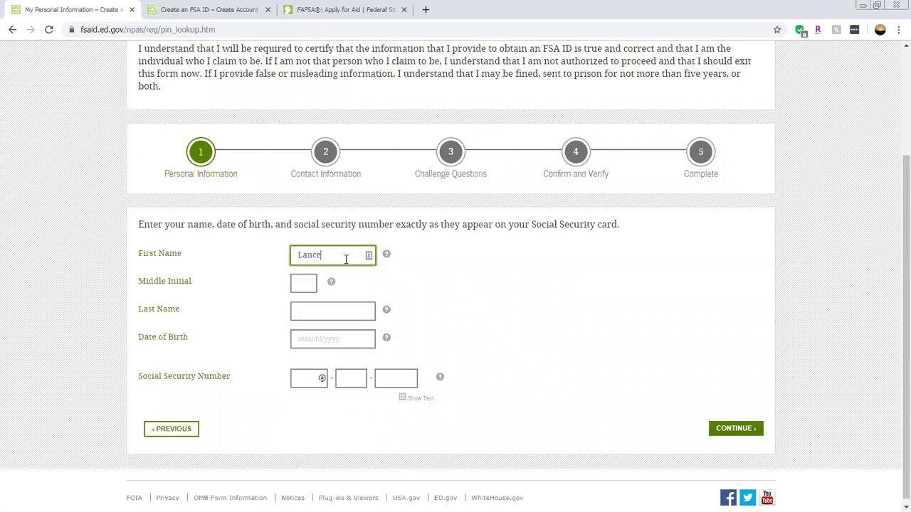
key(Tab)
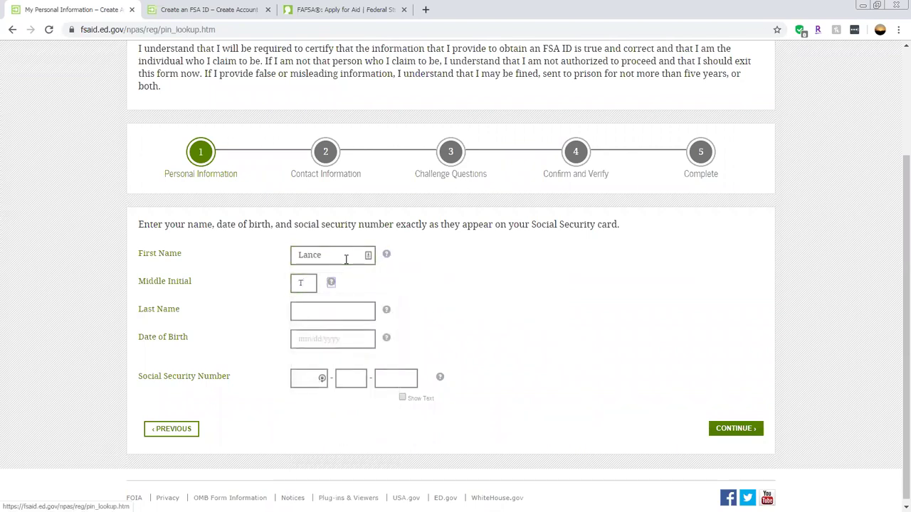
click(329, 310)
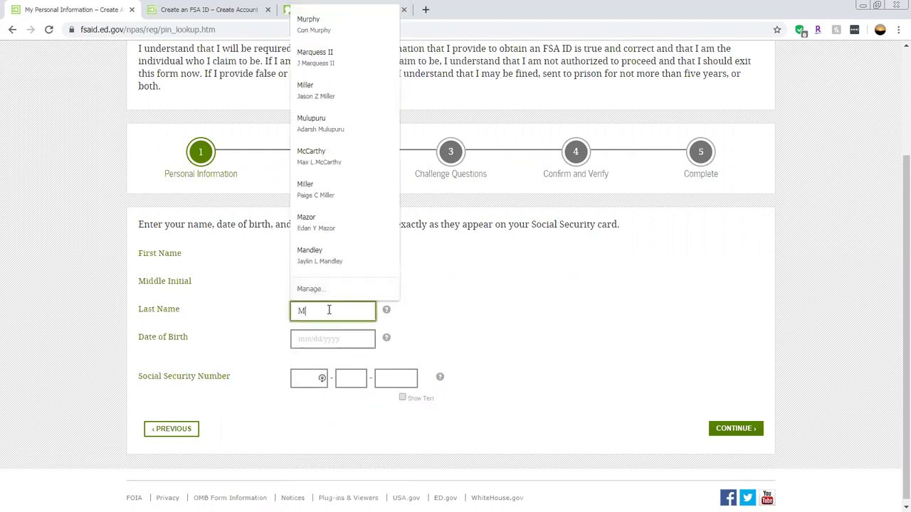
click(318, 338)
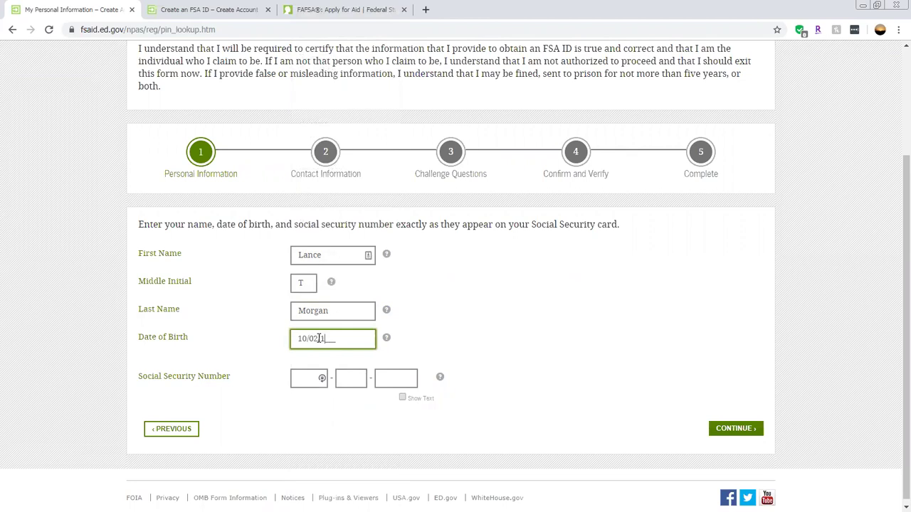
click(308, 378)
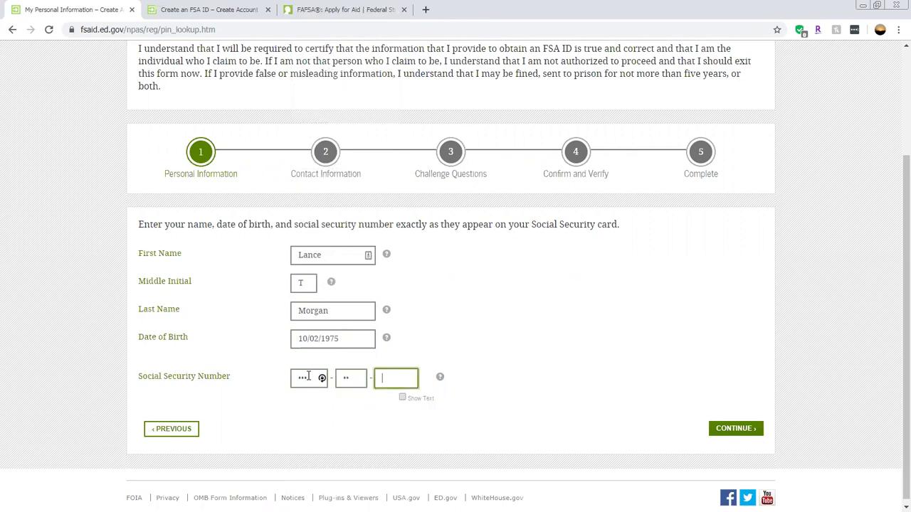
click(727, 434)
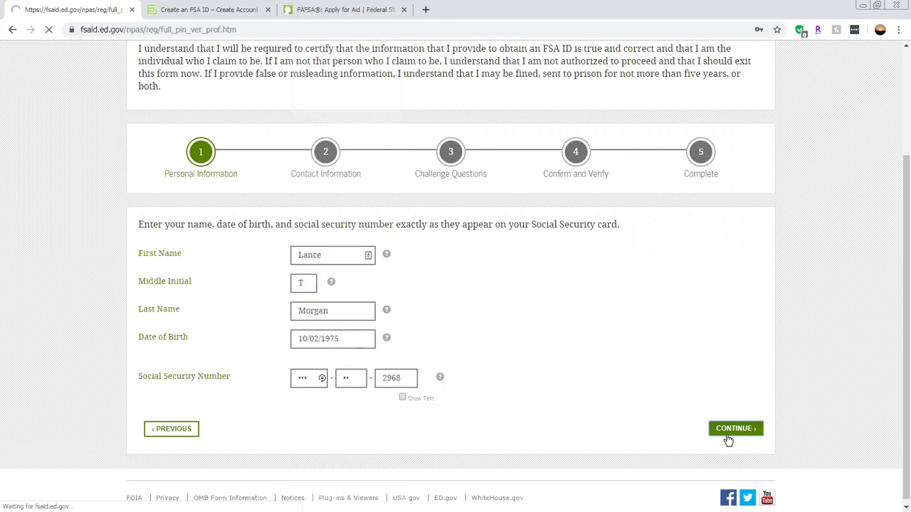
Step: Enter the account holder's e-mail address and its confirmation, correcting a typo in the confirmation
click(501, 311)
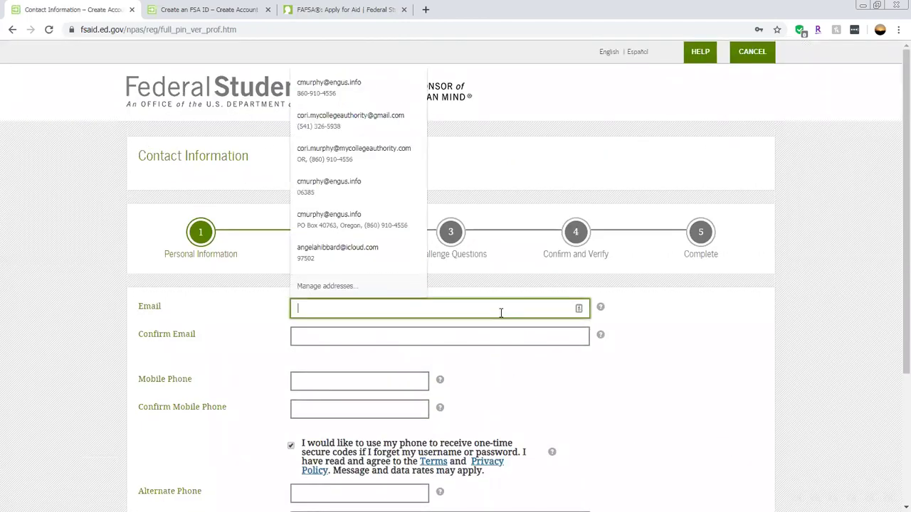
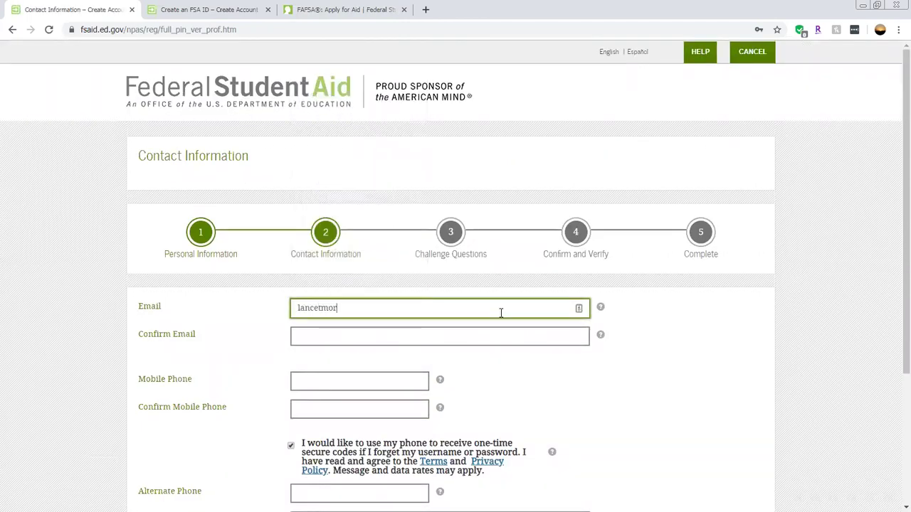
key(Tab)
key(Tab)
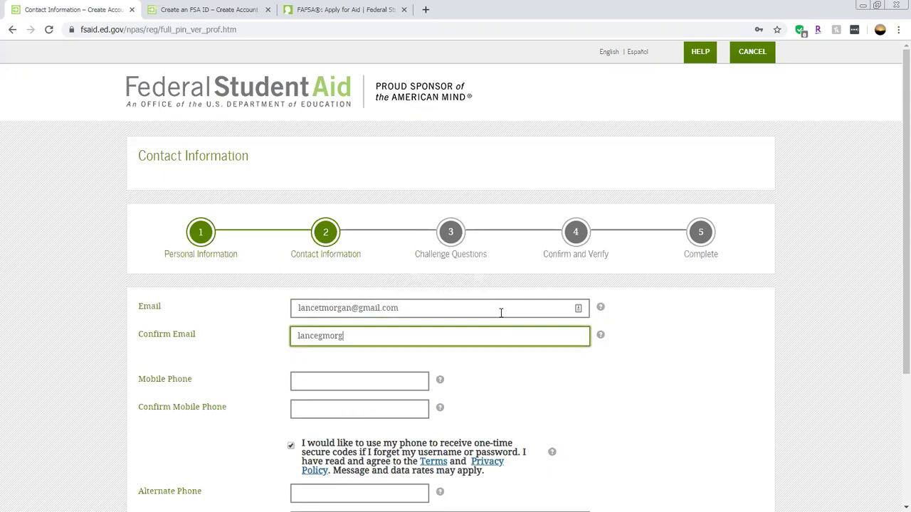
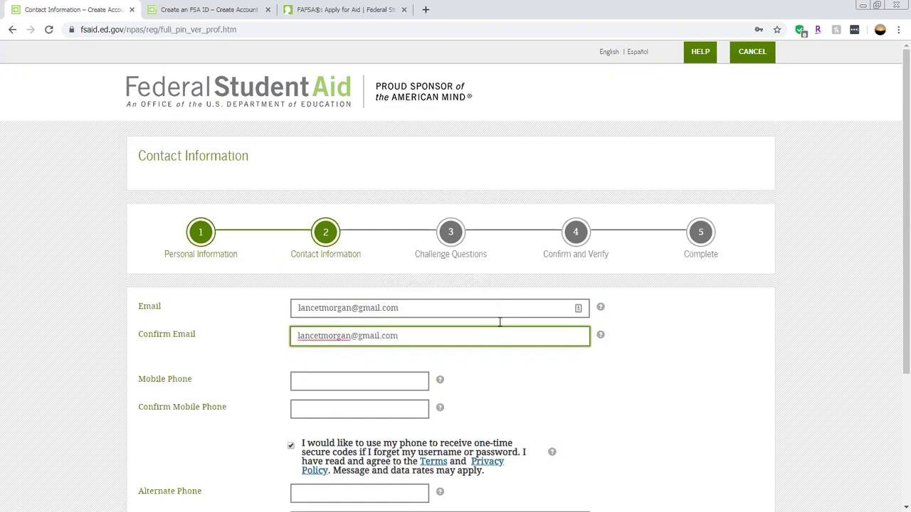
Step: Enter the mobile number in both phone fields and continue without a mailing address
click(414, 379)
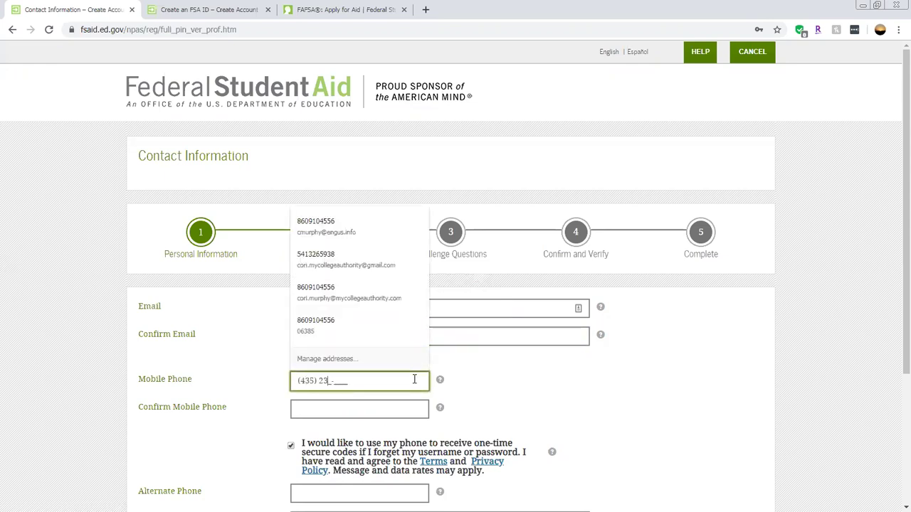
click(366, 415)
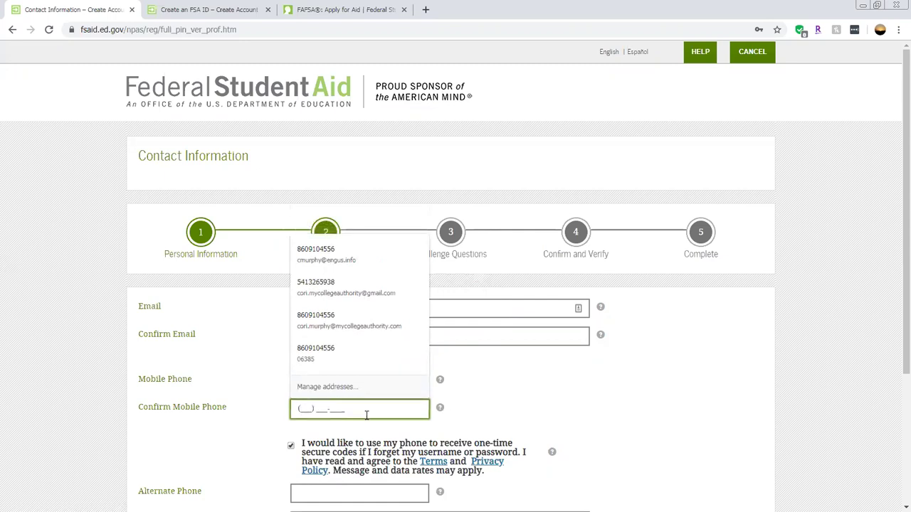
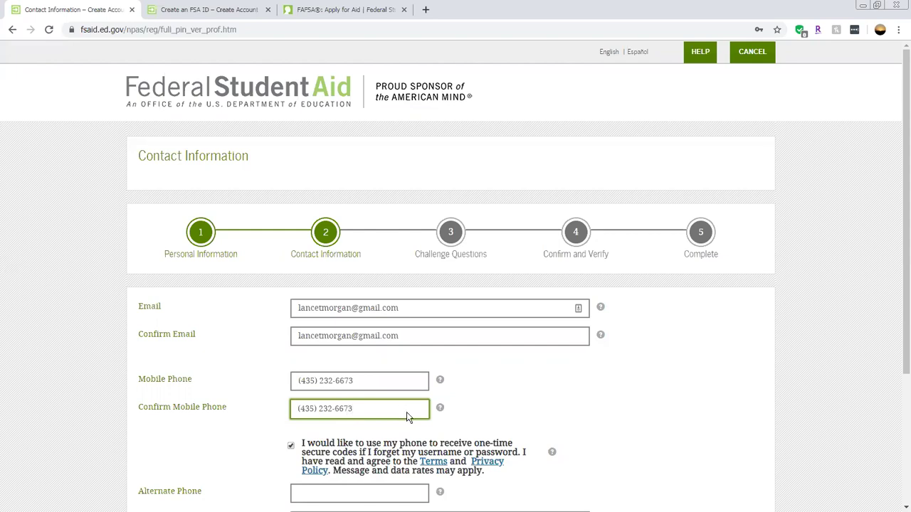
scroll(487, 412, down, 1)
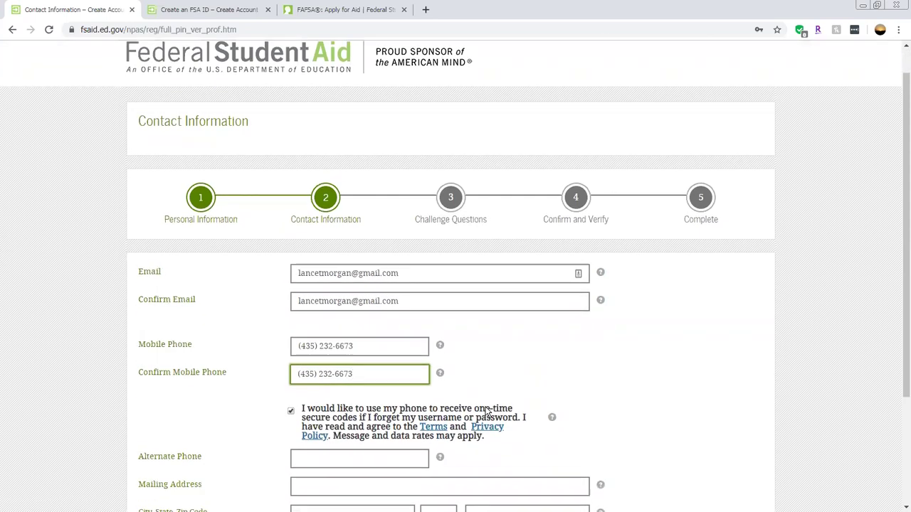
scroll(364, 452, down, 2)
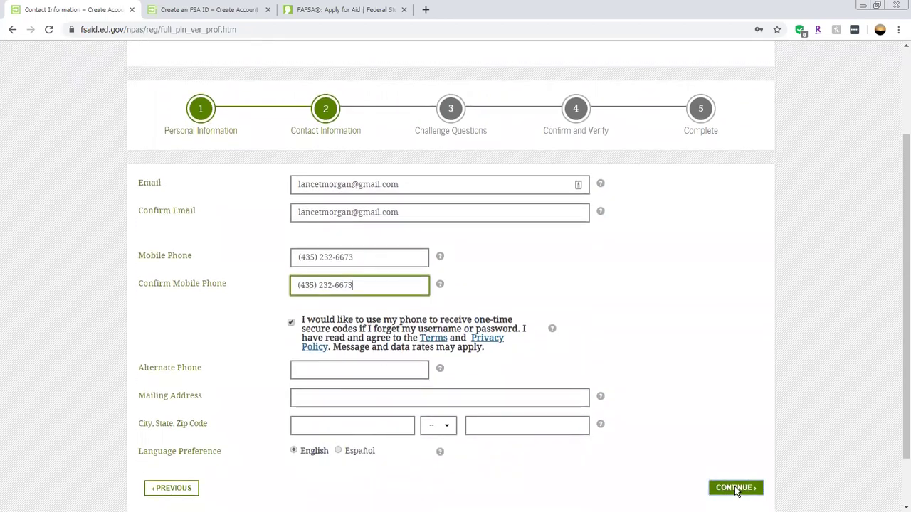
click(735, 490)
click(600, 152)
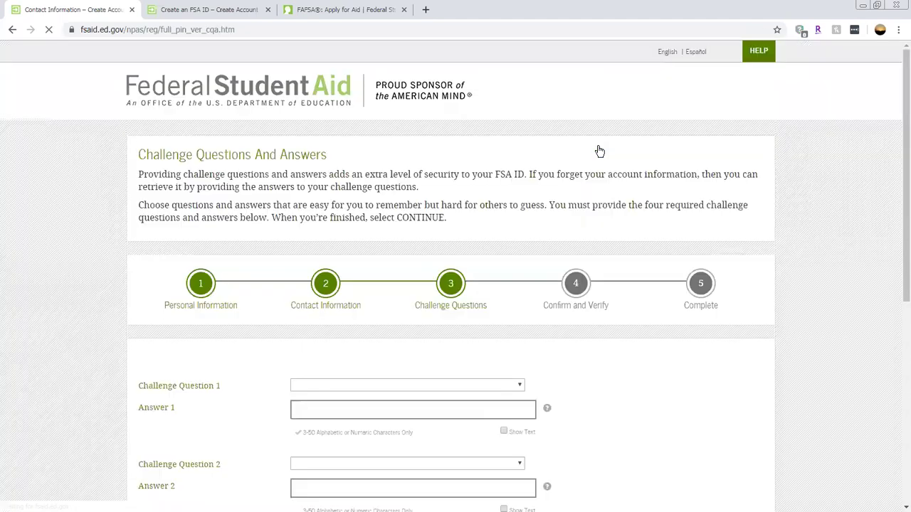
Step: Set challenge questions 1 and 2 to the best friend and elementary school questions, with answers
click(381, 388)
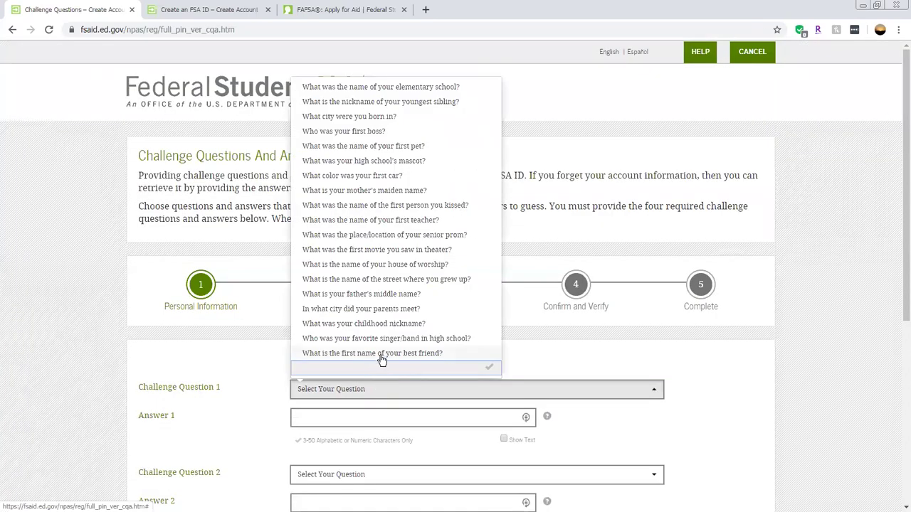
click(379, 356)
click(359, 417)
text(•••)
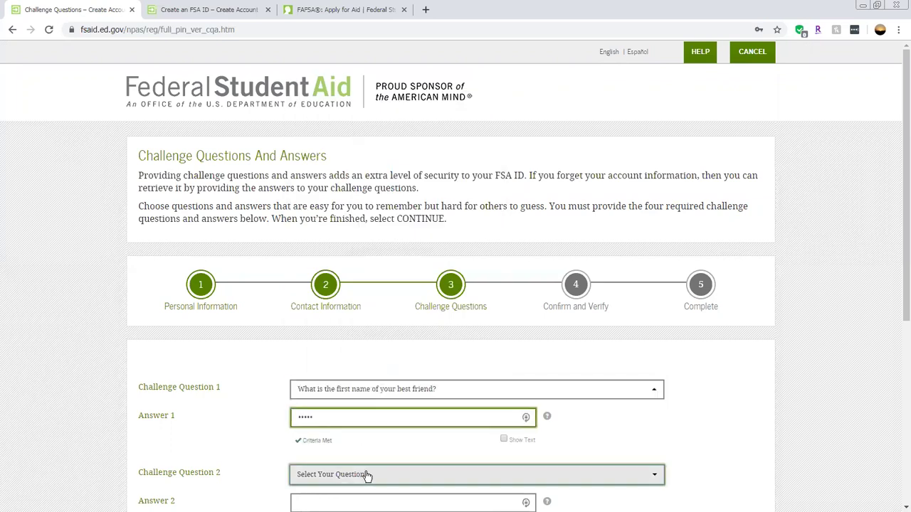
click(365, 473)
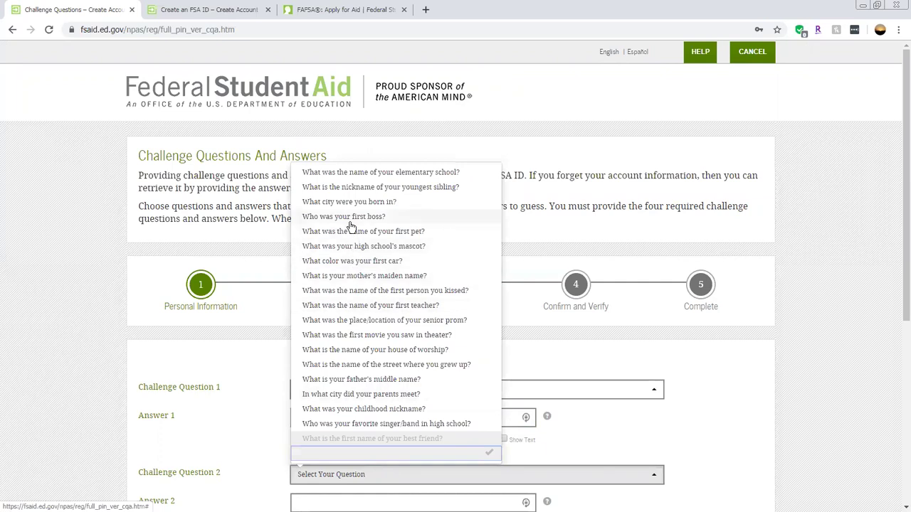
click(360, 177)
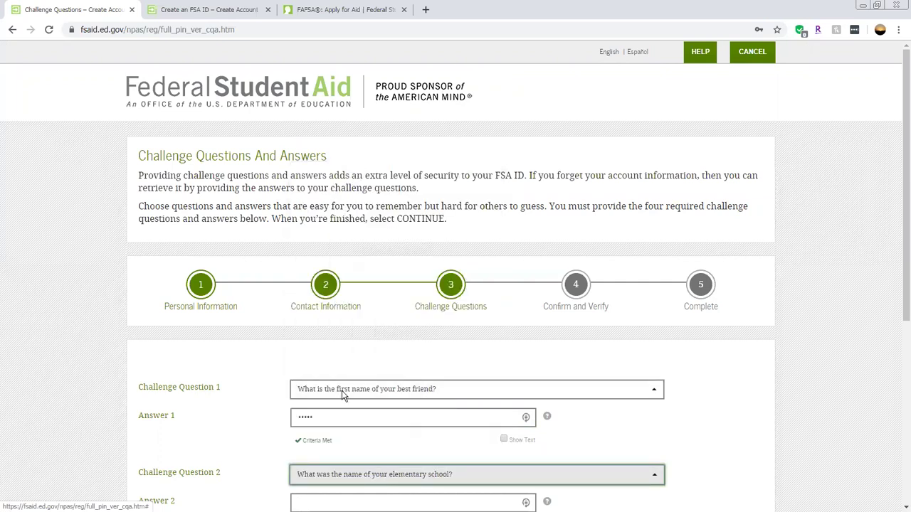
scroll(343, 420, down, 1)
scroll(339, 447, down, 1)
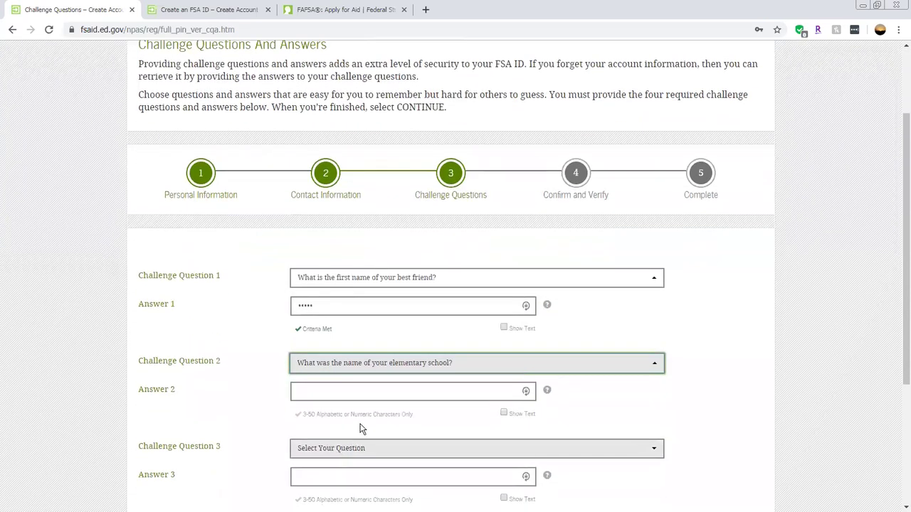
click(385, 390)
text(xxxxxxxxxx)
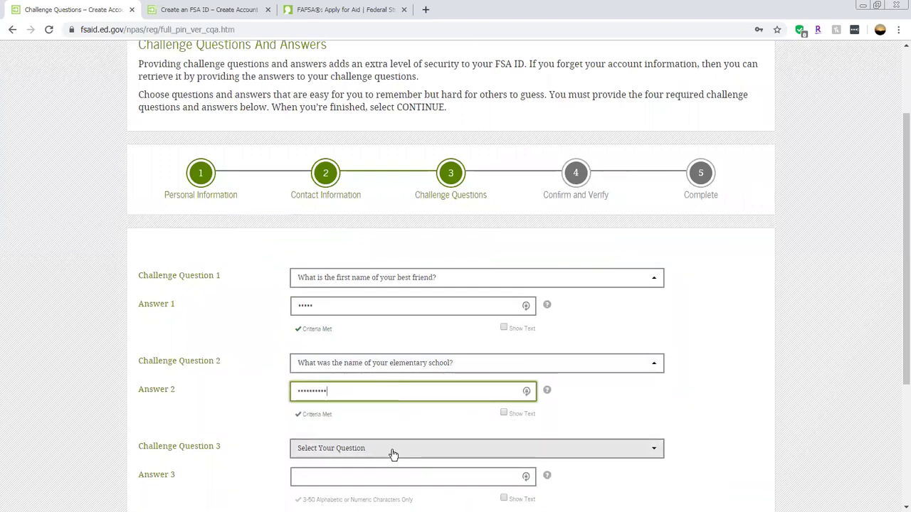
Step: Set question 3 to birth city and question 4 to childhood street, answer both, and submit
click(392, 454)
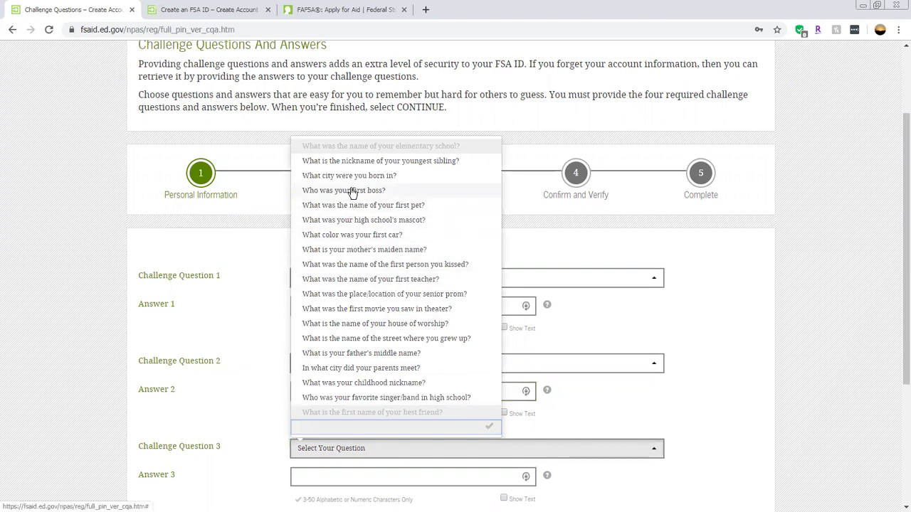
click(359, 176)
scroll(381, 363, down, 1)
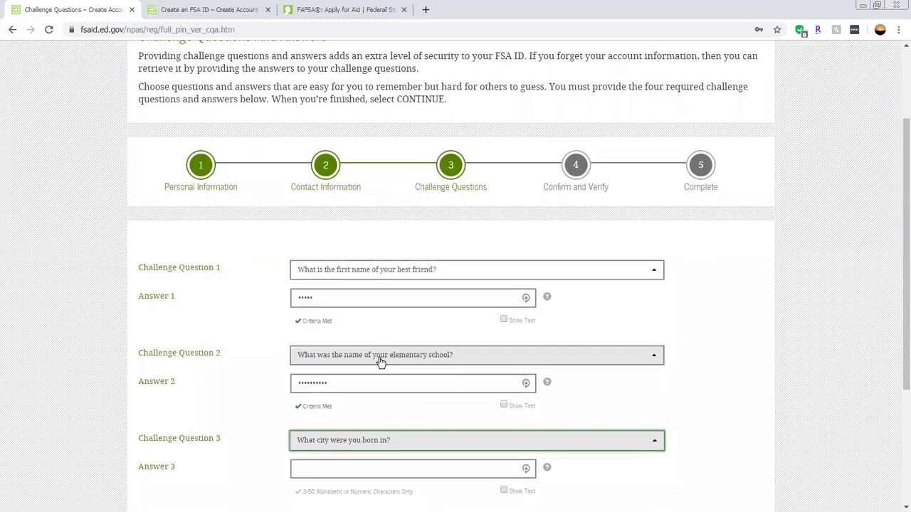
click(362, 408)
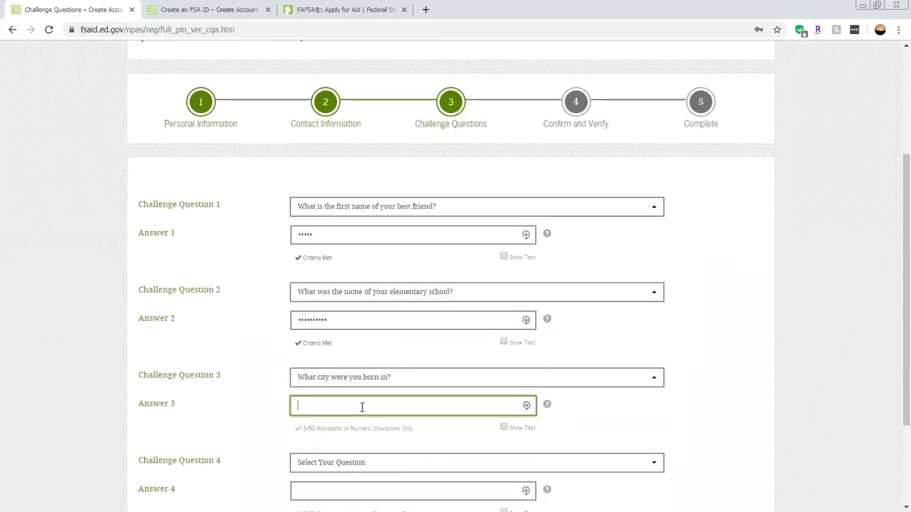
text(••••••)
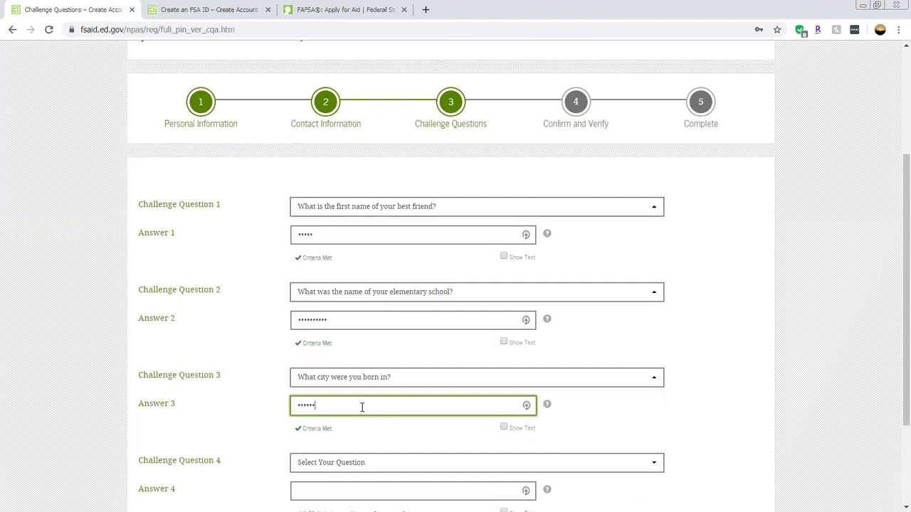
text(•••••••)
scroll(361, 407, down, 2)
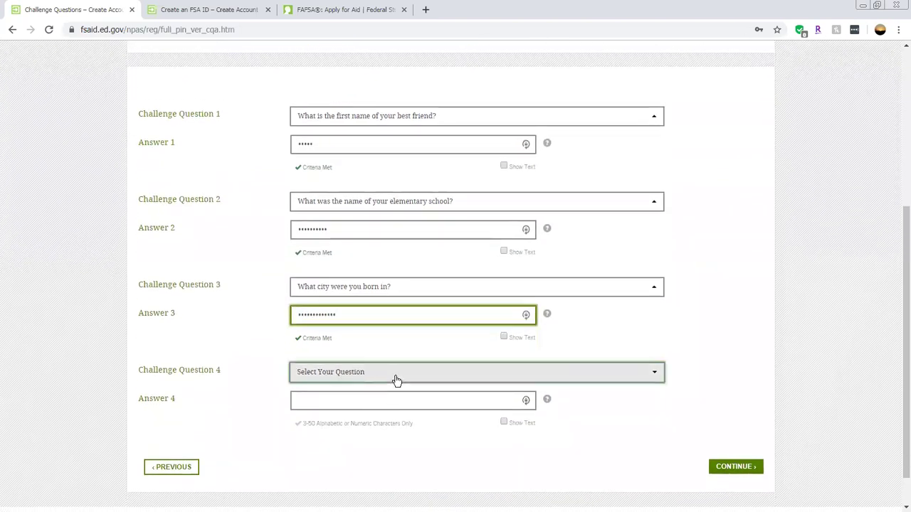
click(397, 382)
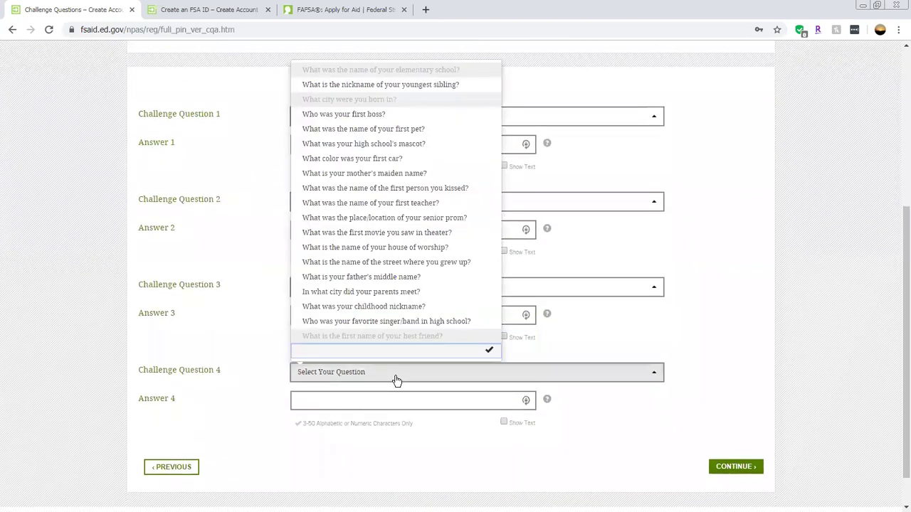
click(365, 281)
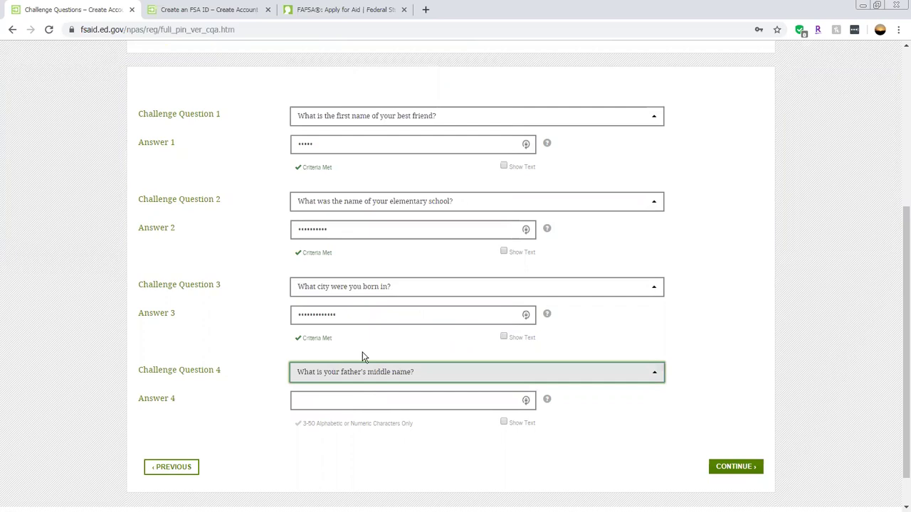
click(369, 381)
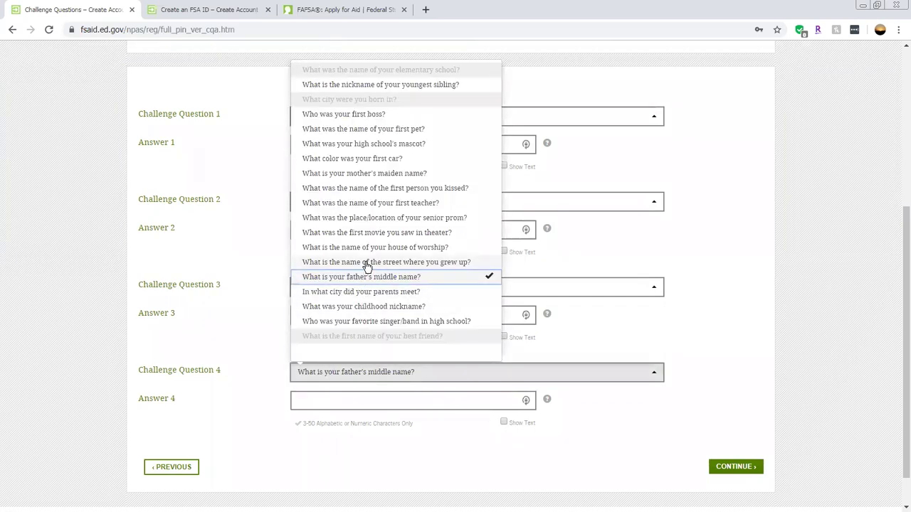
click(367, 263)
click(340, 396)
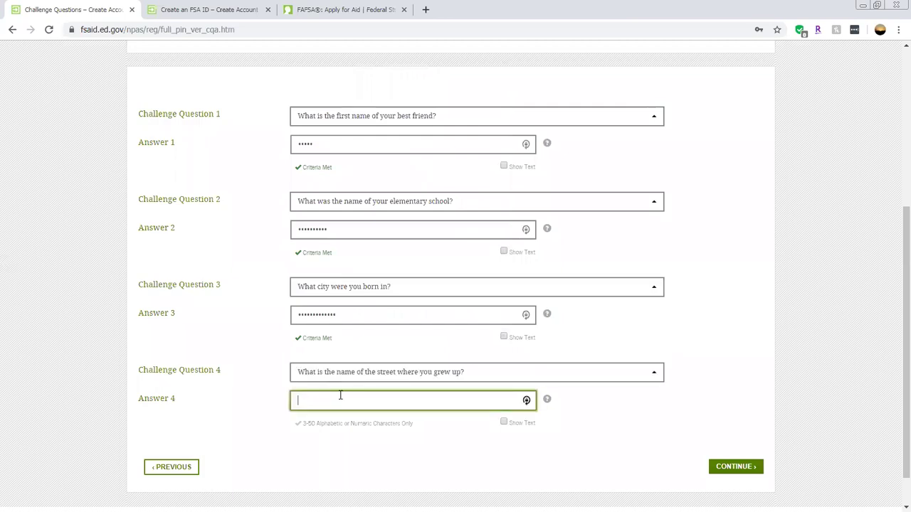
text(•••••••••••)
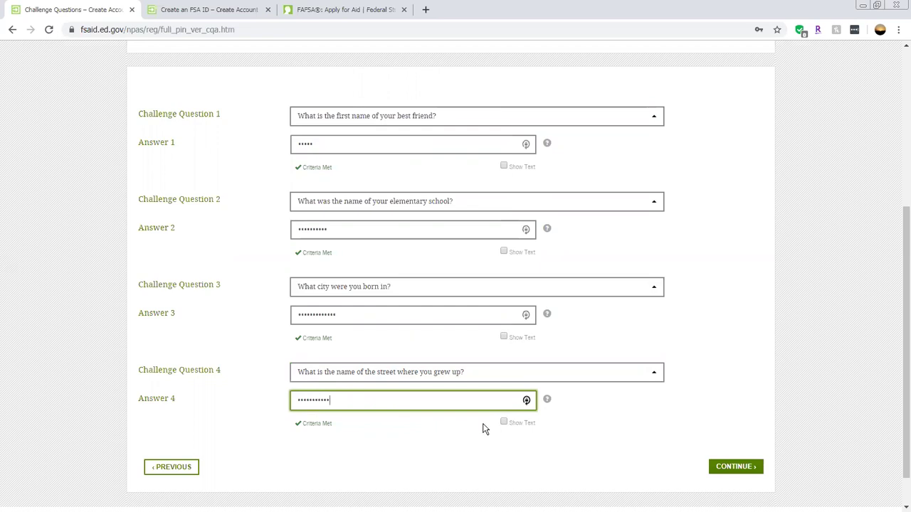
click(728, 466)
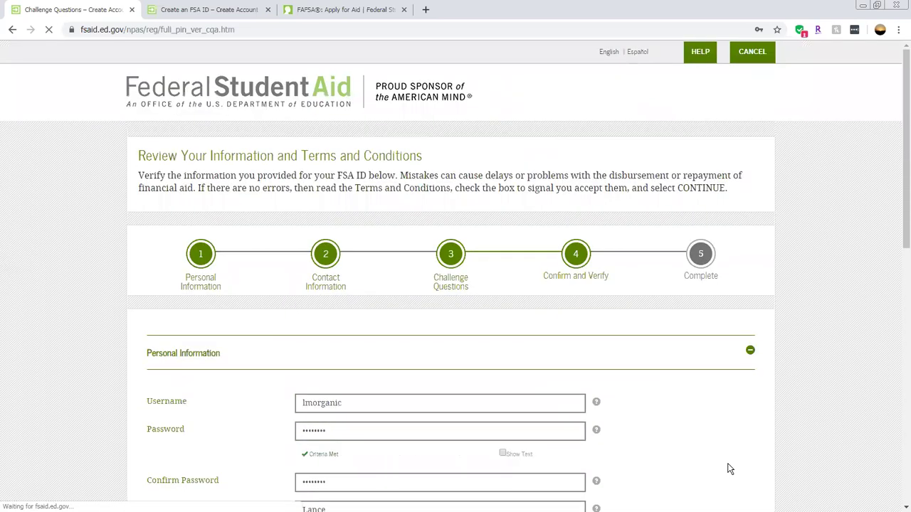
Step: Tick the 'I certify…' terms box, submit, and confirm proceeding without a mailing address
scroll(611, 394, down, 5)
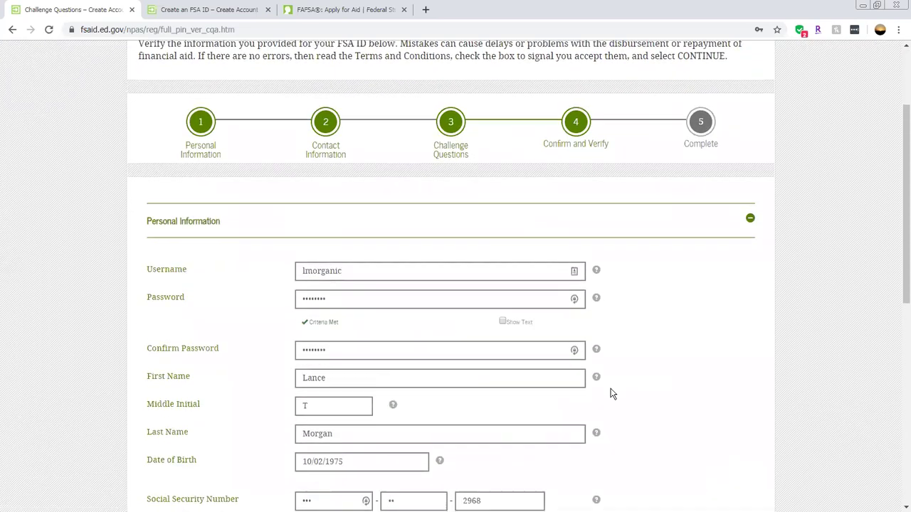
scroll(611, 393, down, 4)
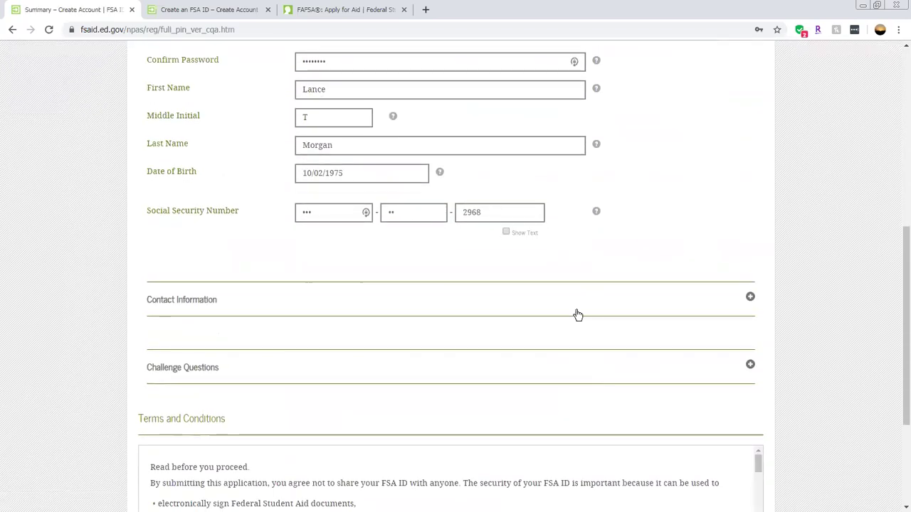
click(480, 400)
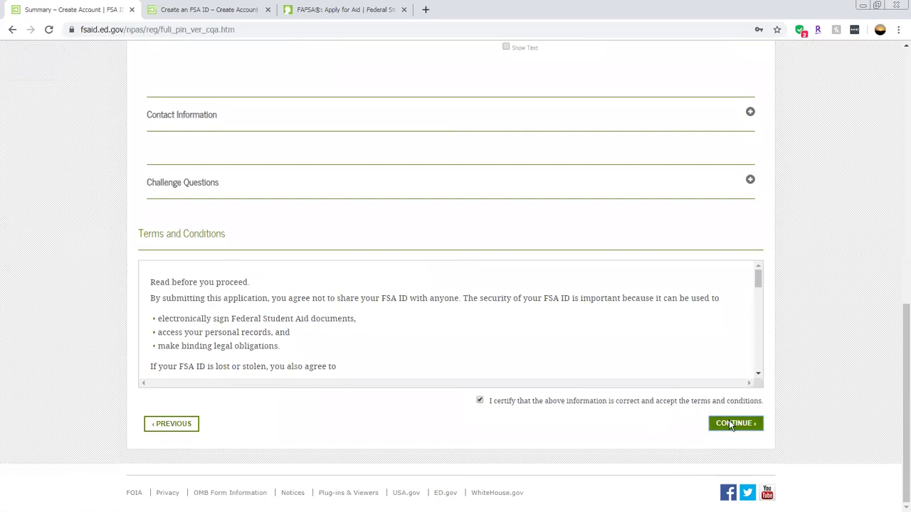
click(729, 424)
click(601, 164)
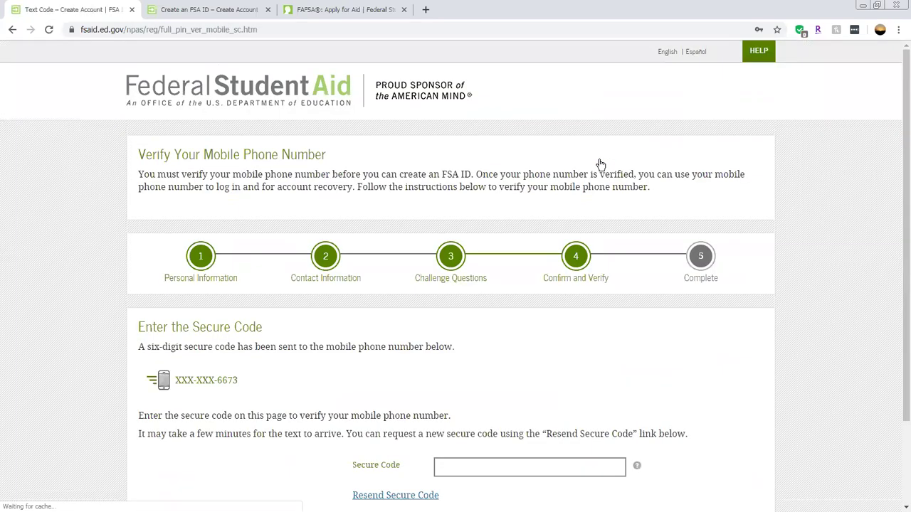
Step: Enter the six-digit secure code from the text message and verify the phone number
scroll(600, 166, down, 1)
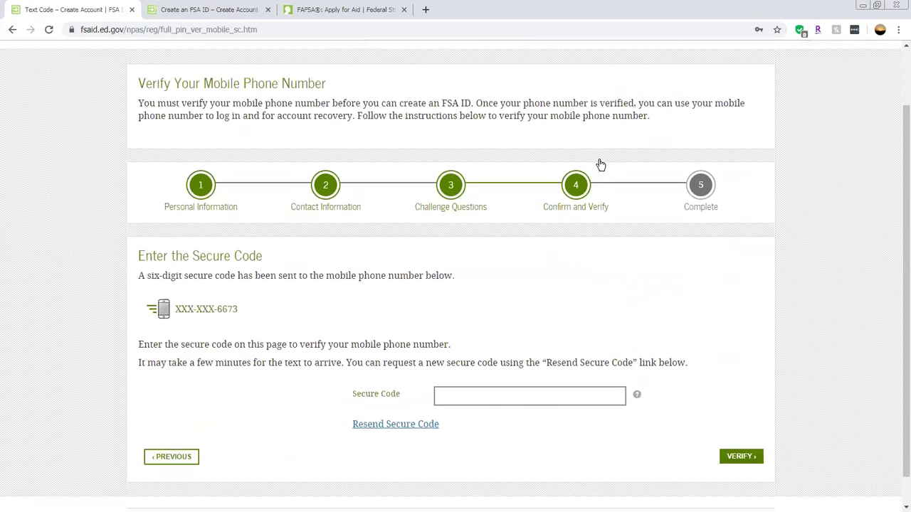
click(516, 399)
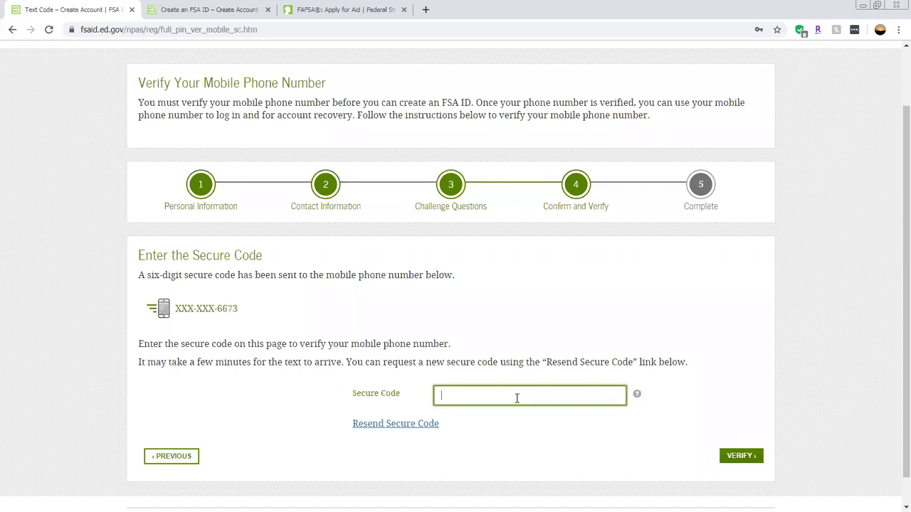
click(736, 459)
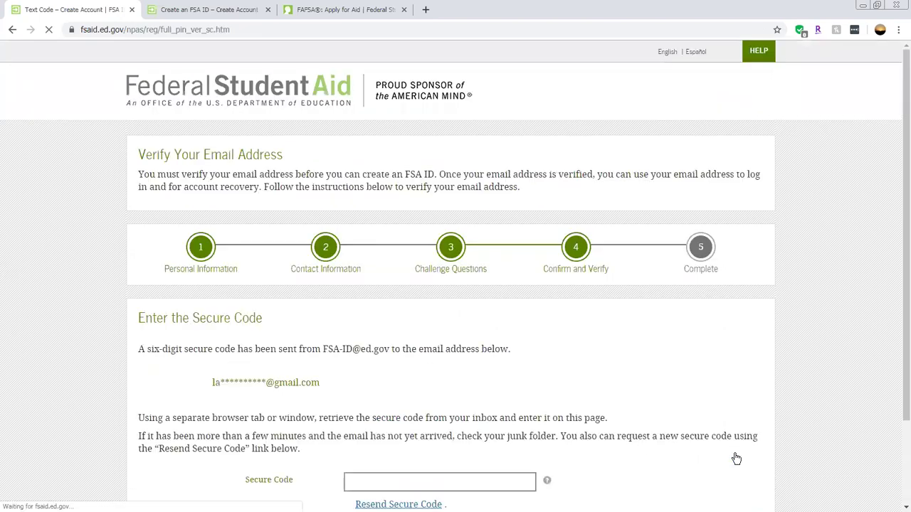
Step: Type the emailed secure code into the Secure Code field on the Verify Your Email Address page
scroll(734, 460, down, 2)
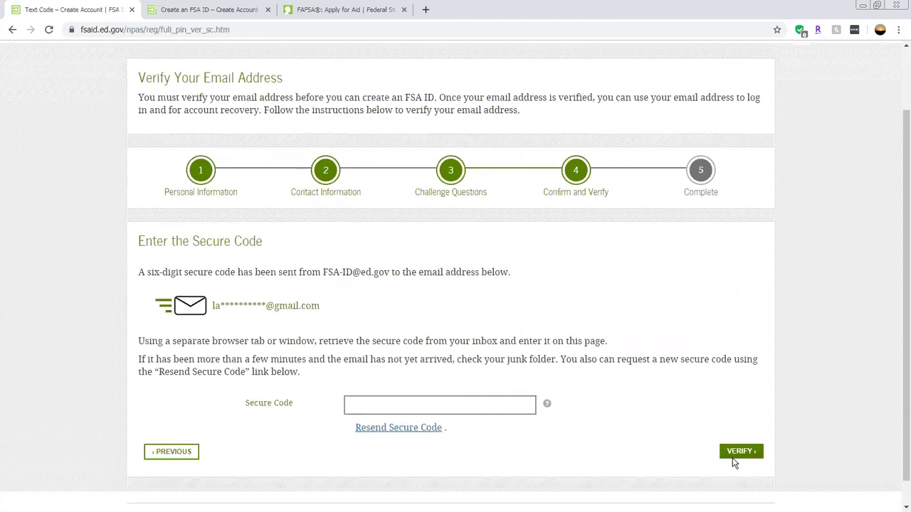
click(467, 388)
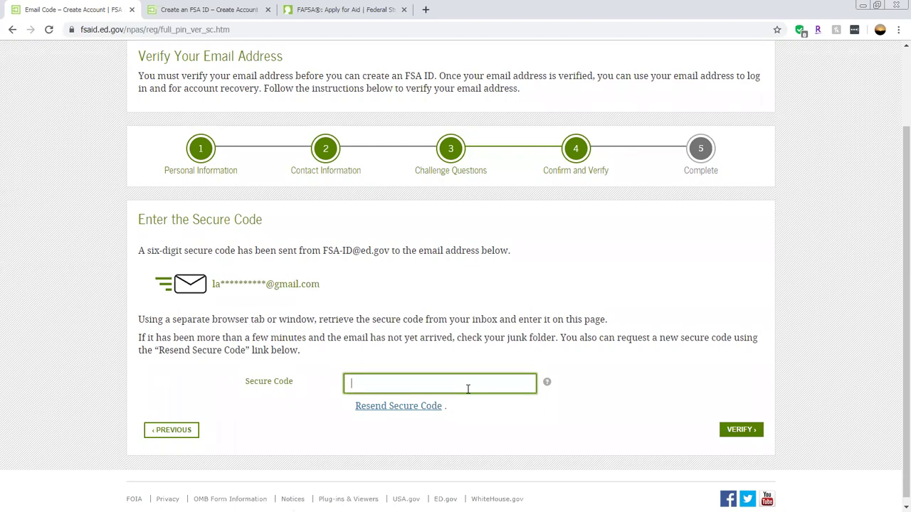
Step: Verify the emailed code, then return from the FSA ID Created page to the login page
click(741, 431)
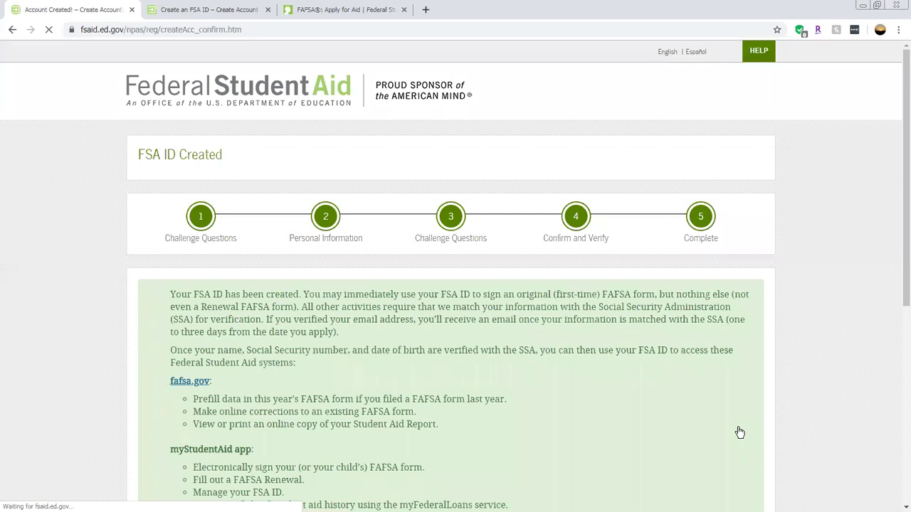
scroll(740, 432, down, 5)
click(739, 431)
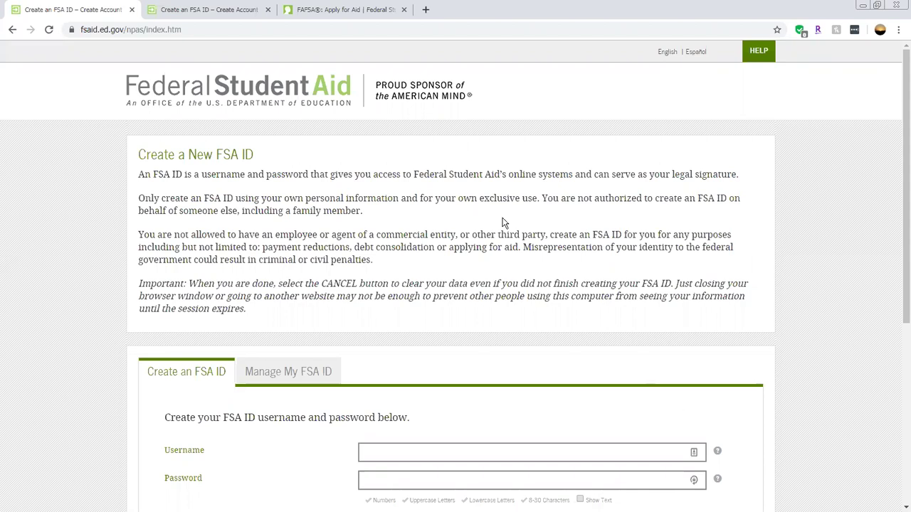
Step: In a new tab, search Google for 'fafsa' and open the FAFSA®: Apply for Aid result
click(425, 10)
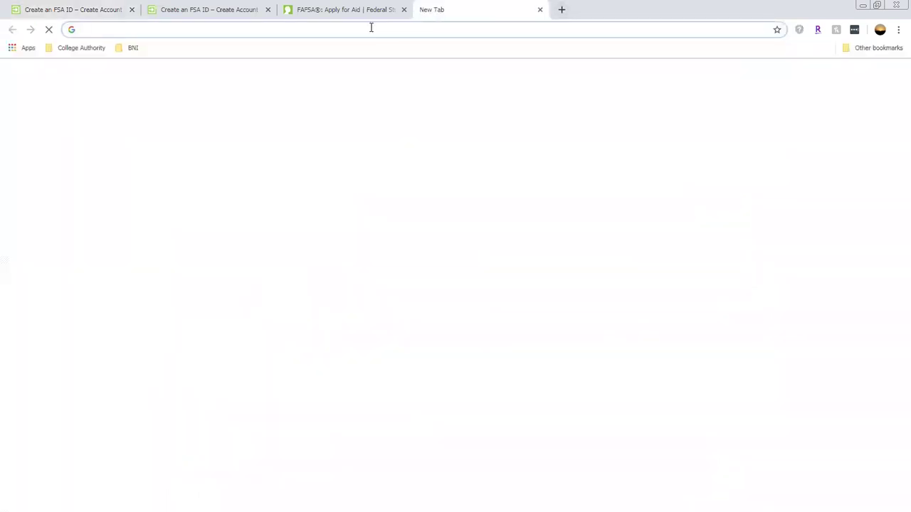
text(google.com)
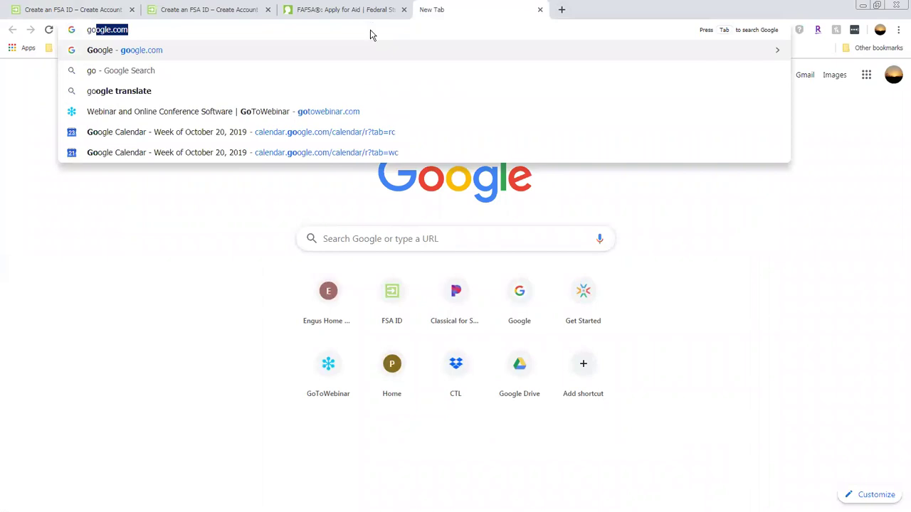
key(Return)
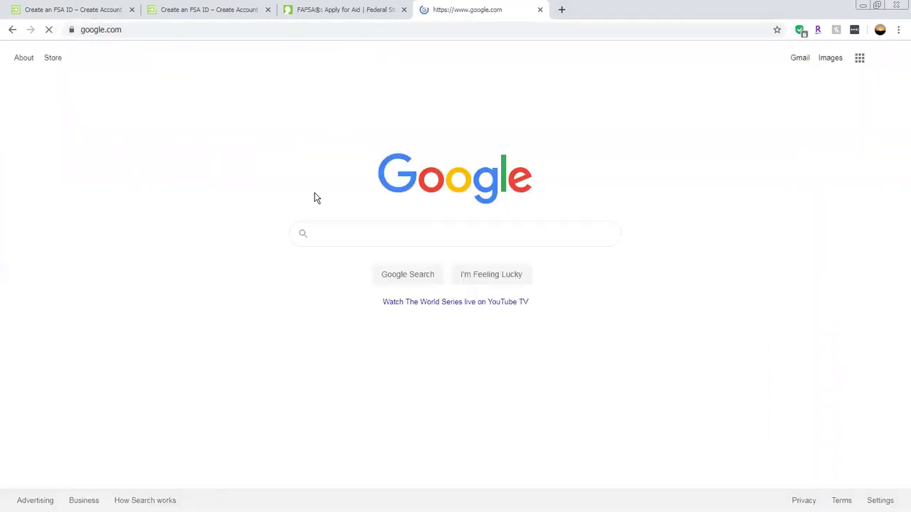
text(fafsa)
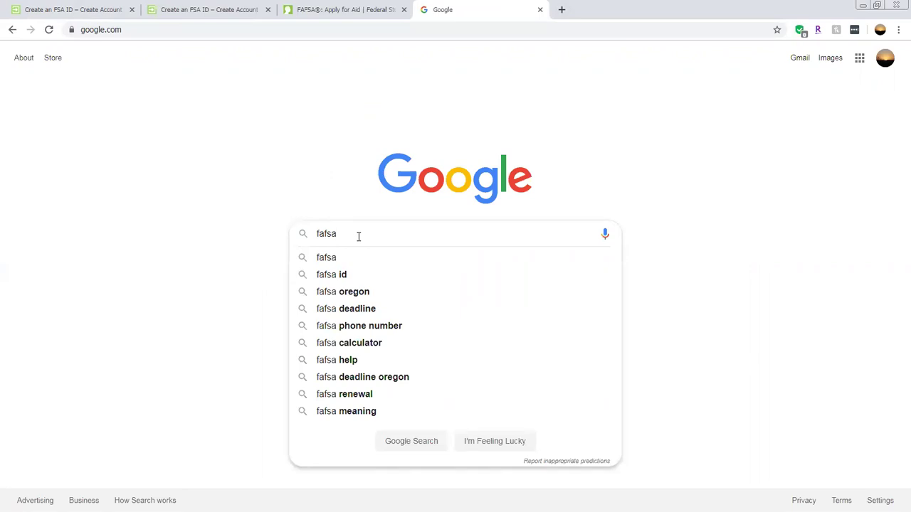
key(Return)
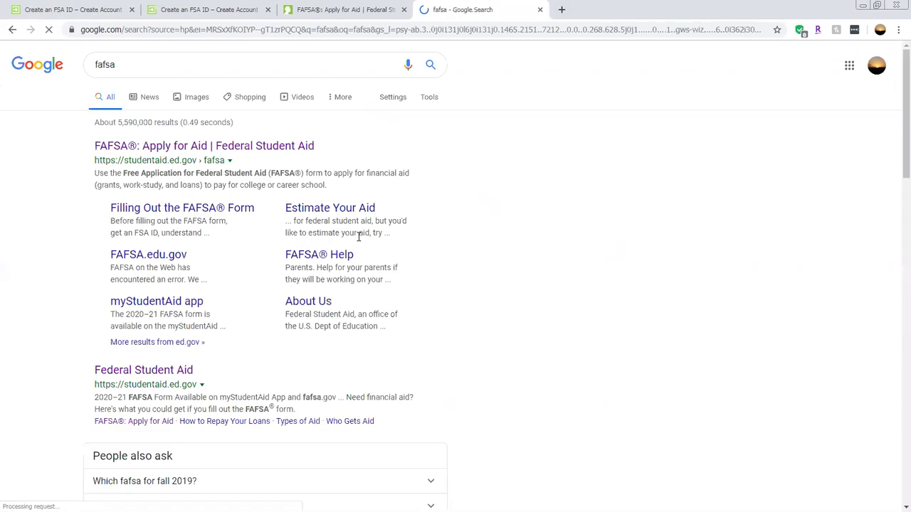
click(231, 148)
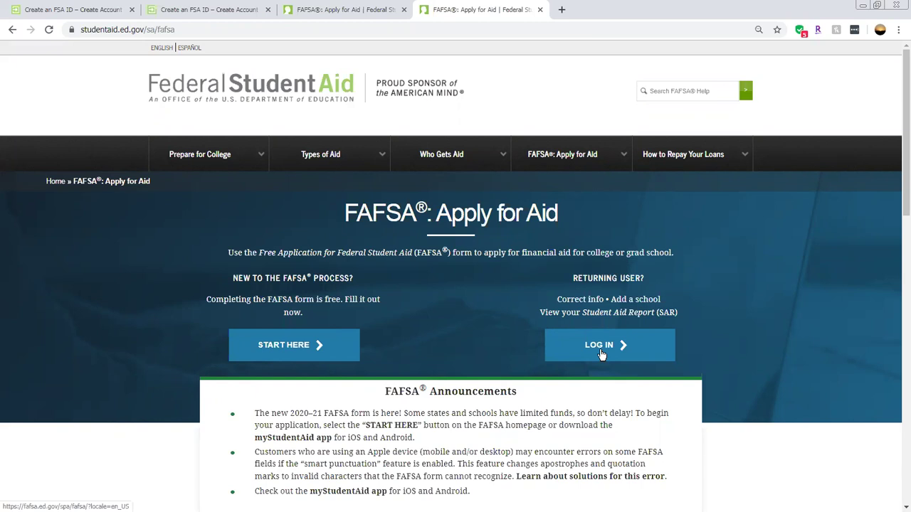
Step: Start a new FAFSA as the student and enter the student's FSA ID username and password
click(295, 348)
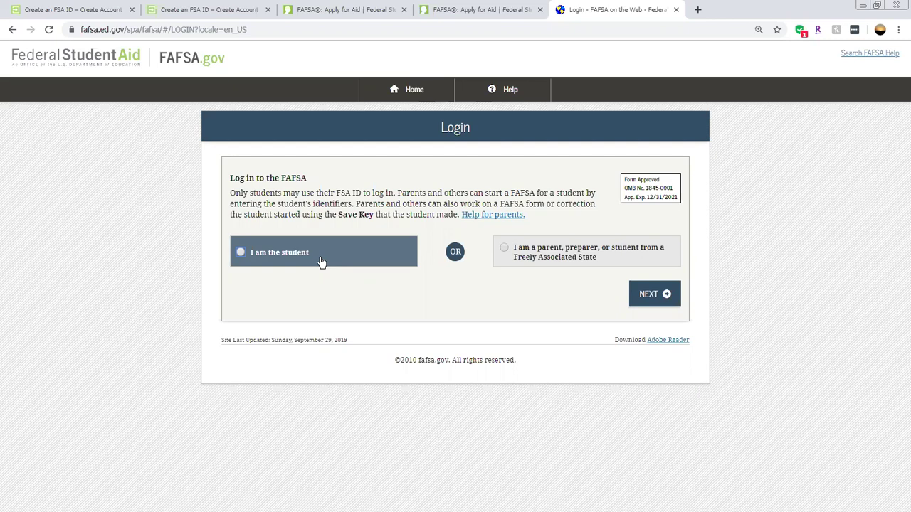
click(321, 263)
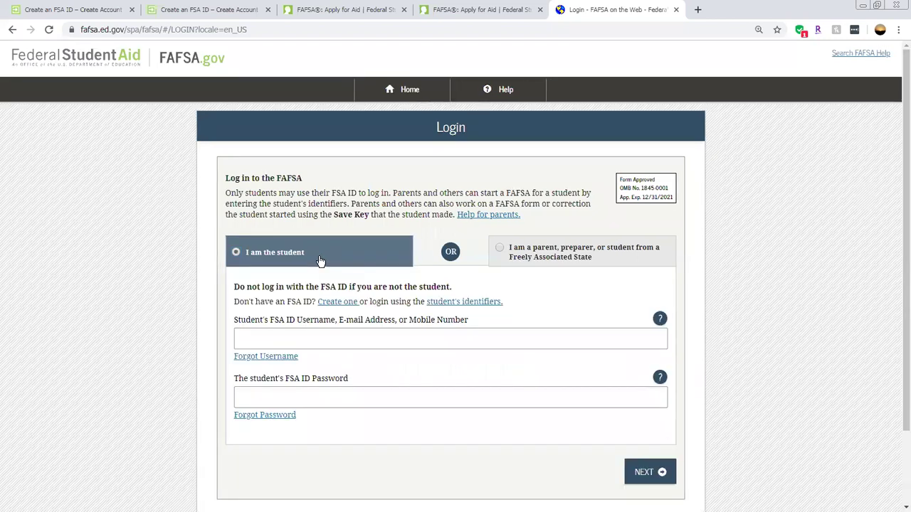
click(403, 340)
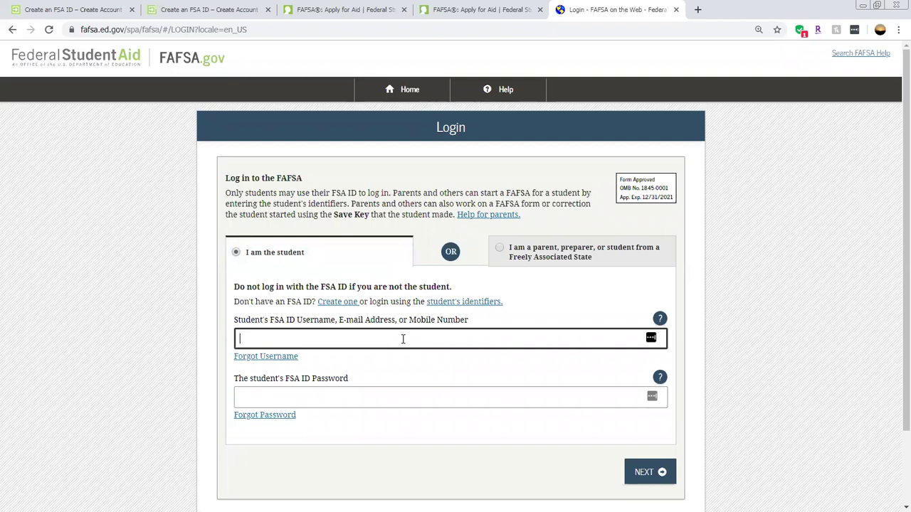
click(369, 399)
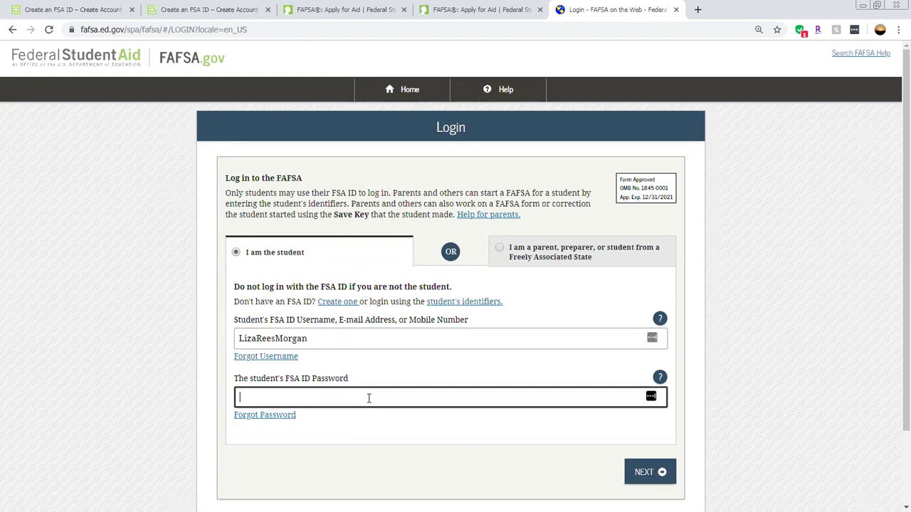
text(********)
Step: Submit the student's login details and accept the FAFSA disclaimer
click(635, 473)
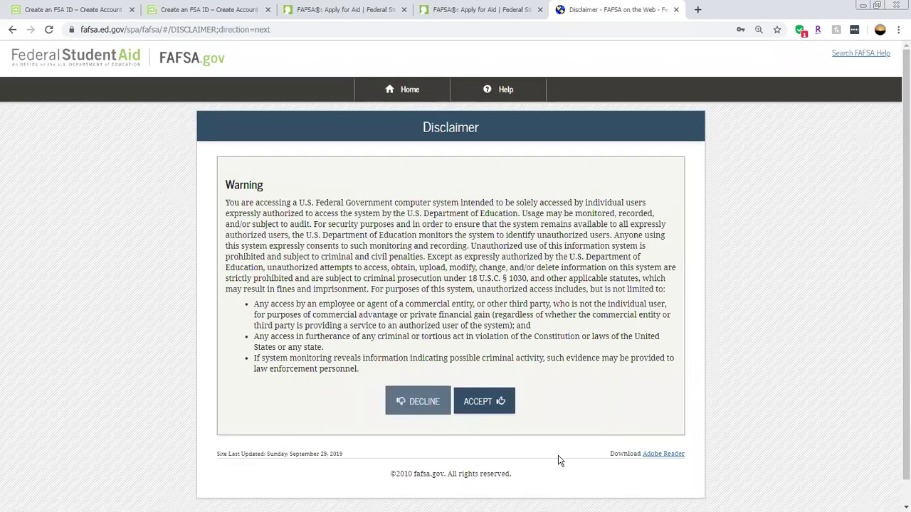
click(498, 411)
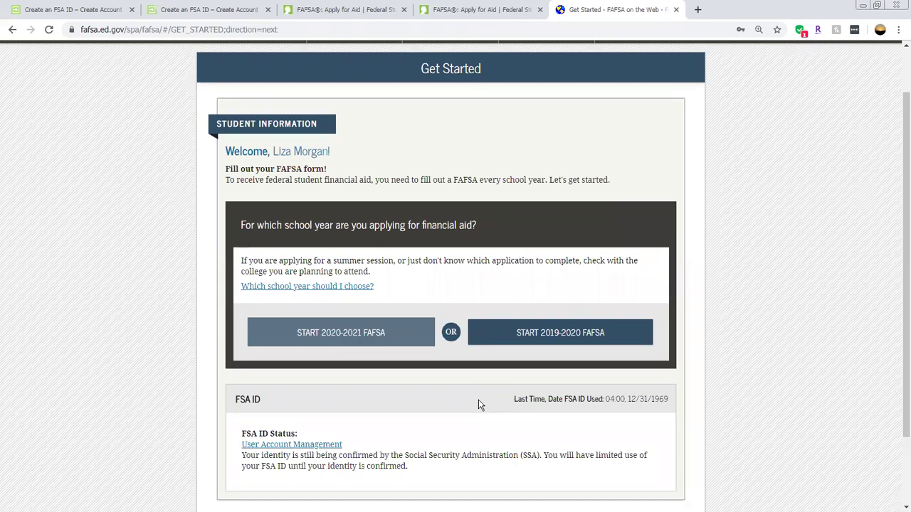
Step: Begin the 2020-2021 FAFSA and create a Save Key, entering it twice to confirm
click(374, 331)
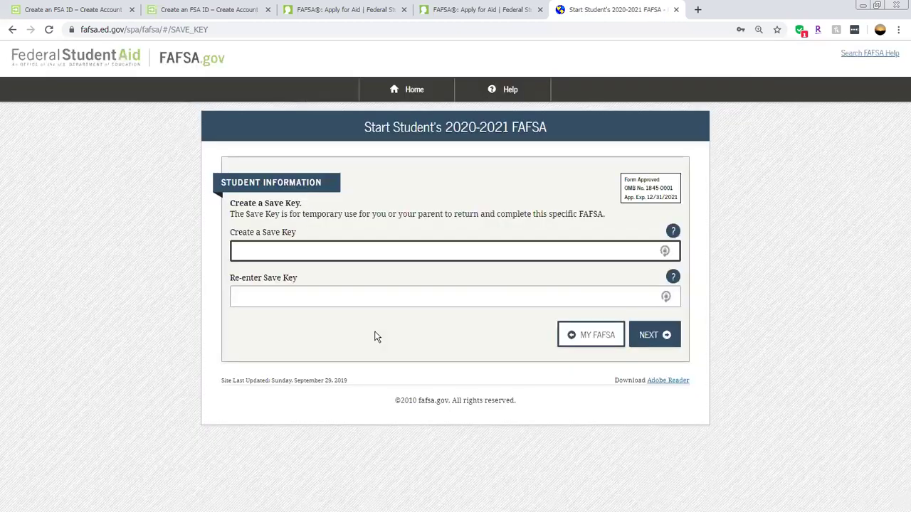
click(364, 256)
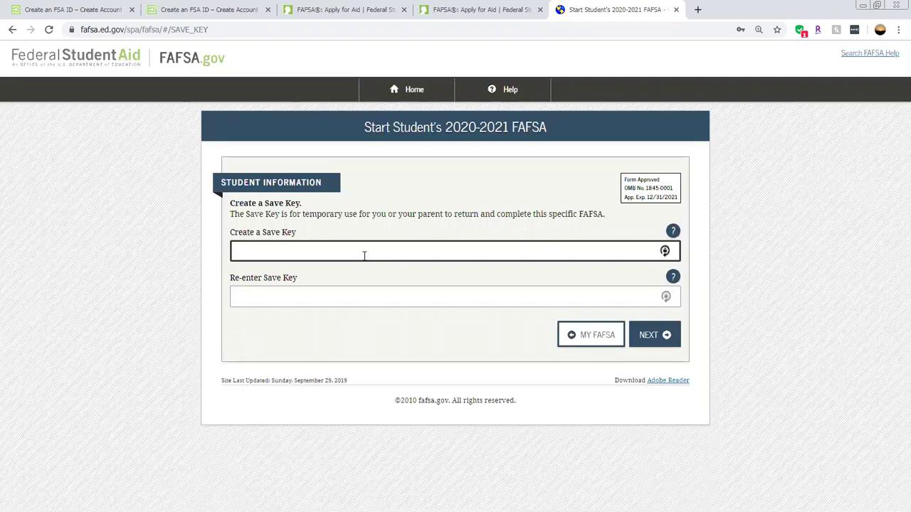
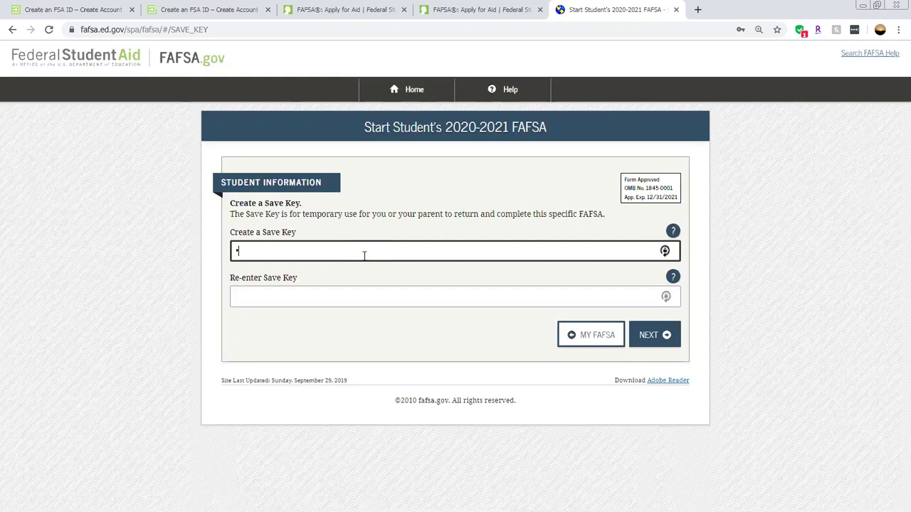
click(341, 290)
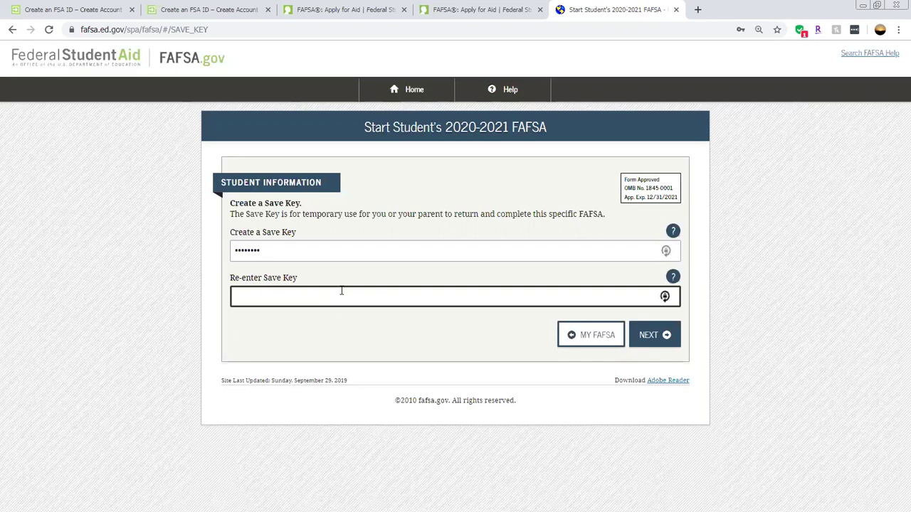
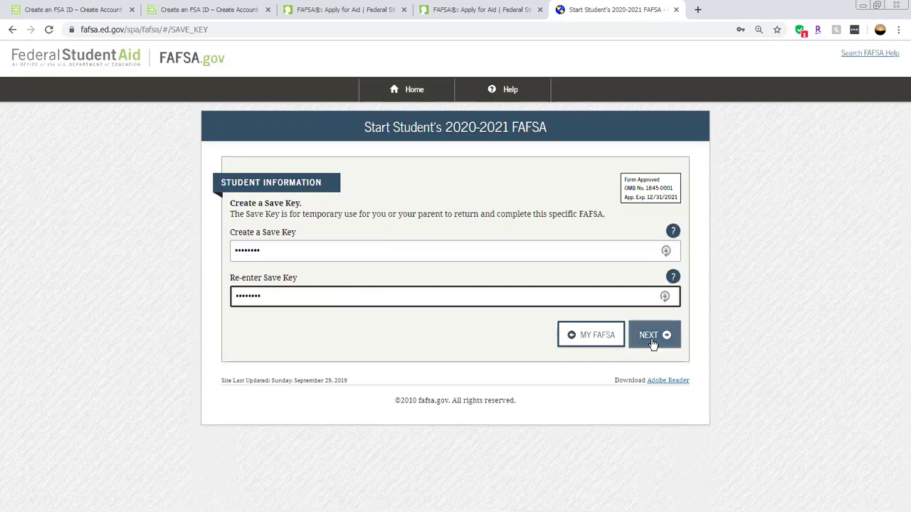
click(652, 336)
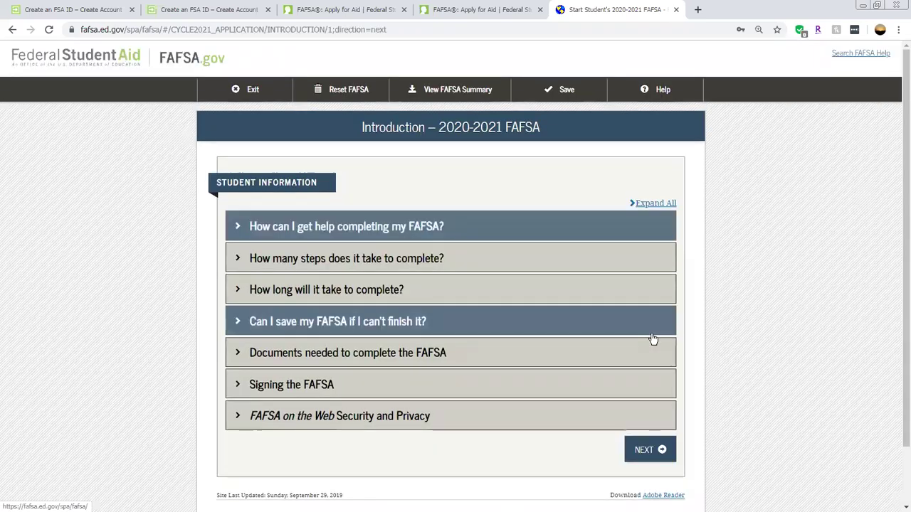
Step: Get past the introduction and enter the student's telephone number on the E-mail and Phone page
click(646, 450)
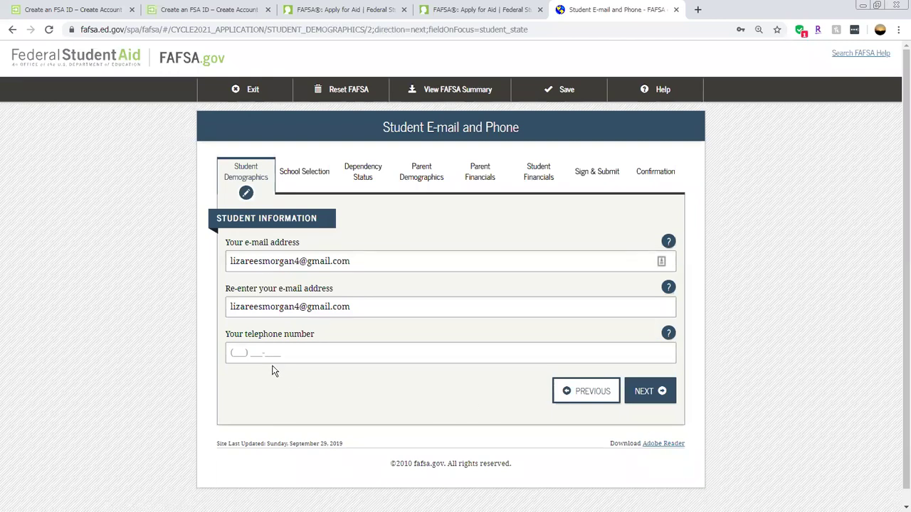
click(242, 352)
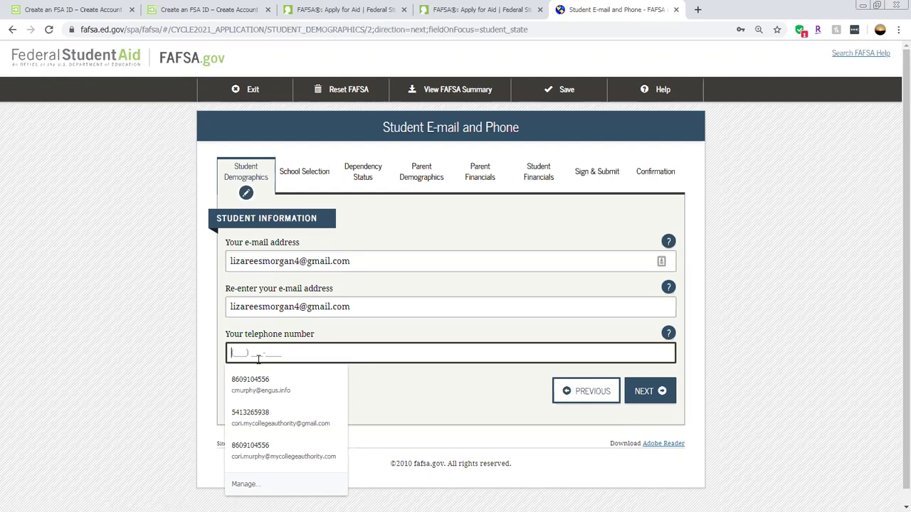
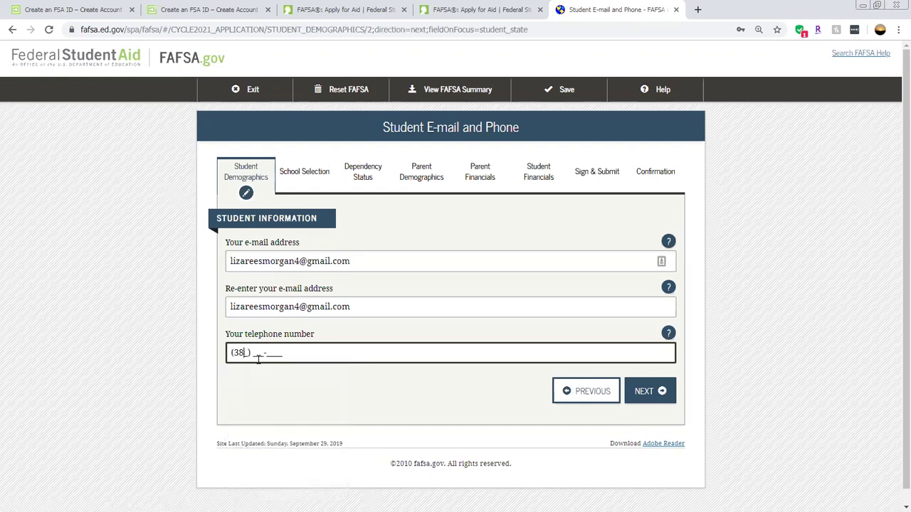
click(644, 396)
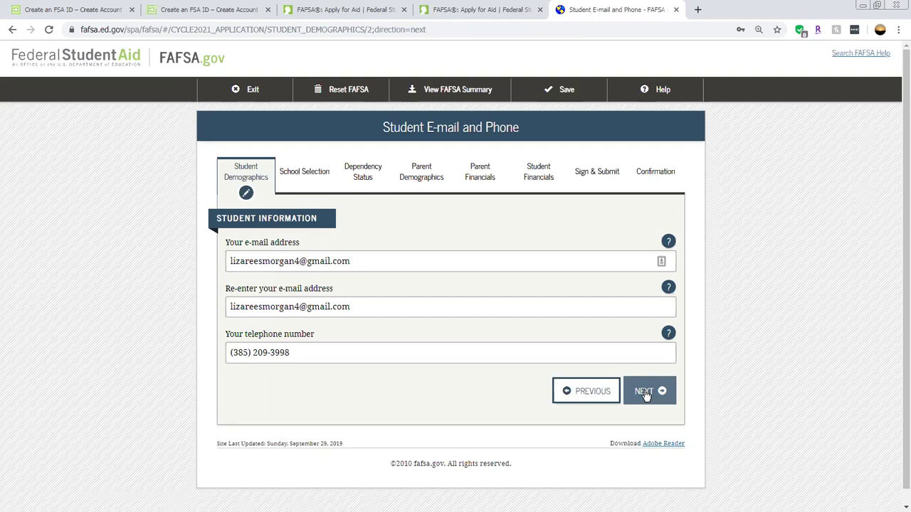
click(646, 398)
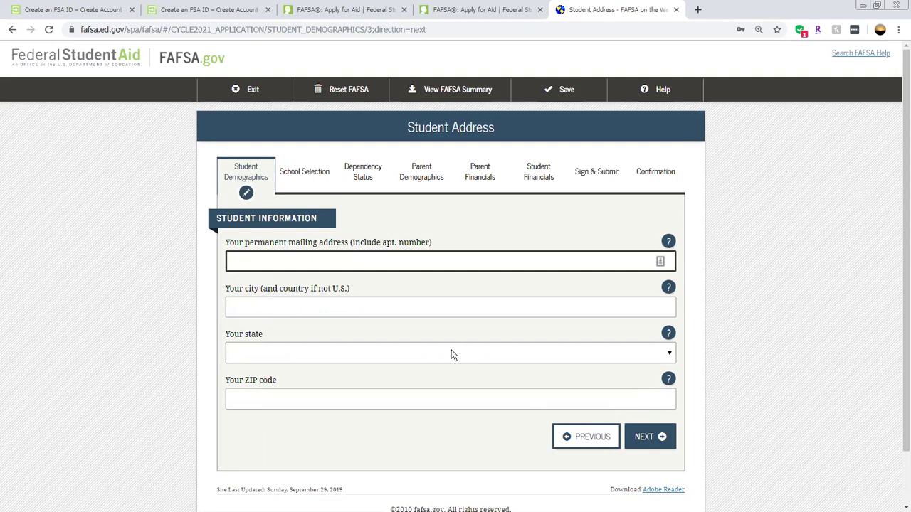
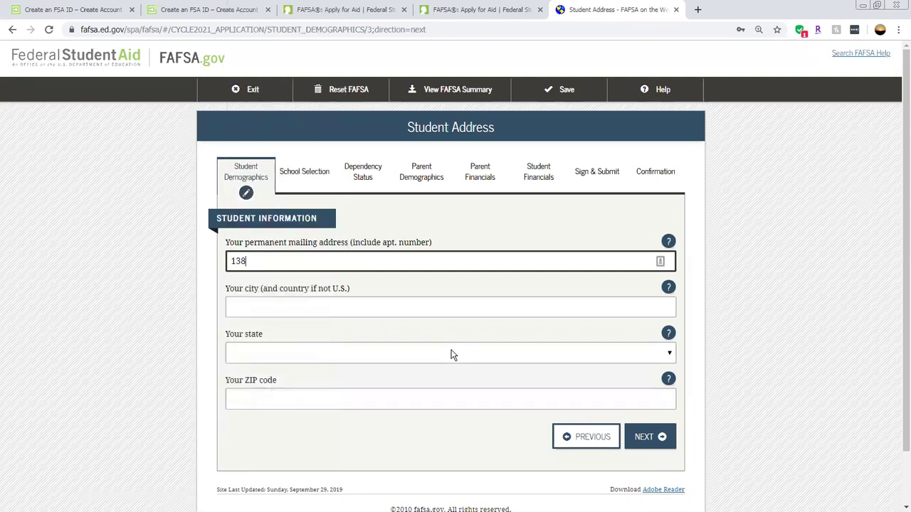
Step: Fill in the student's street address, city and ZIP code, with Utah as the state
click(387, 311)
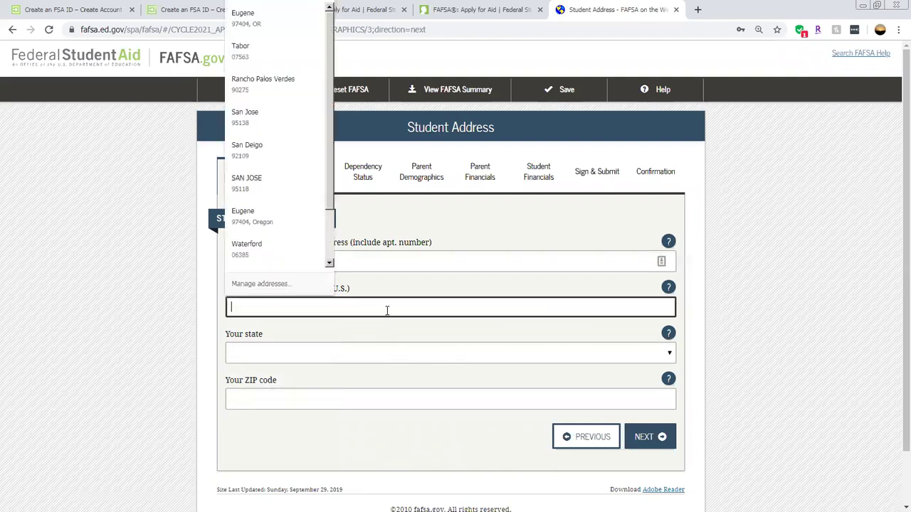
text(Hyrum)
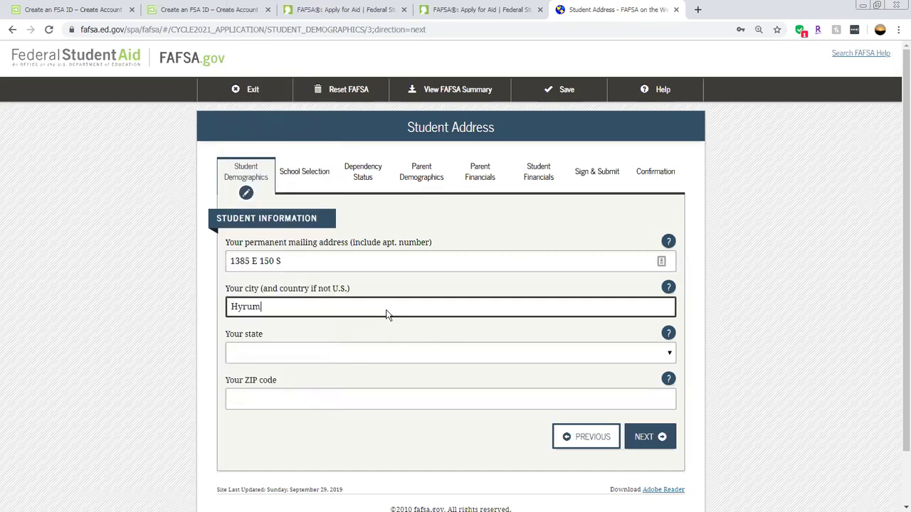
click(351, 355)
text(ut)
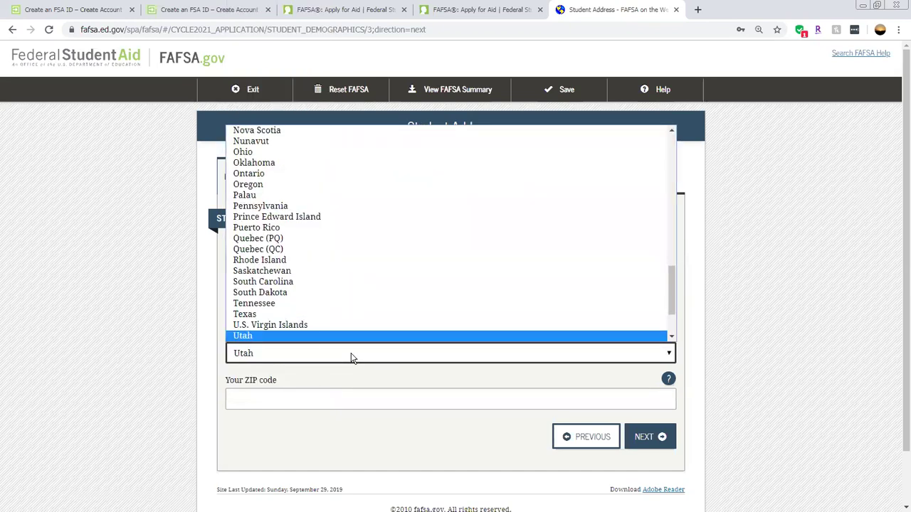
click(301, 398)
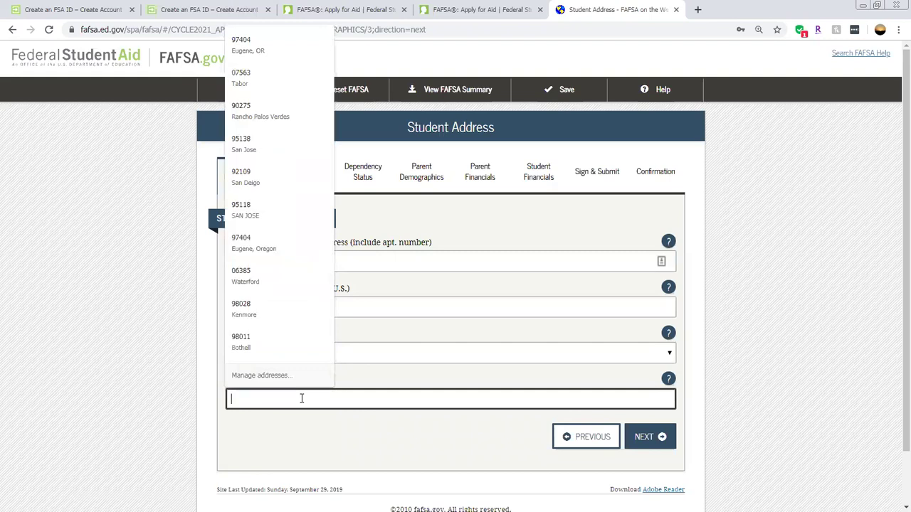
text(84319)
click(646, 440)
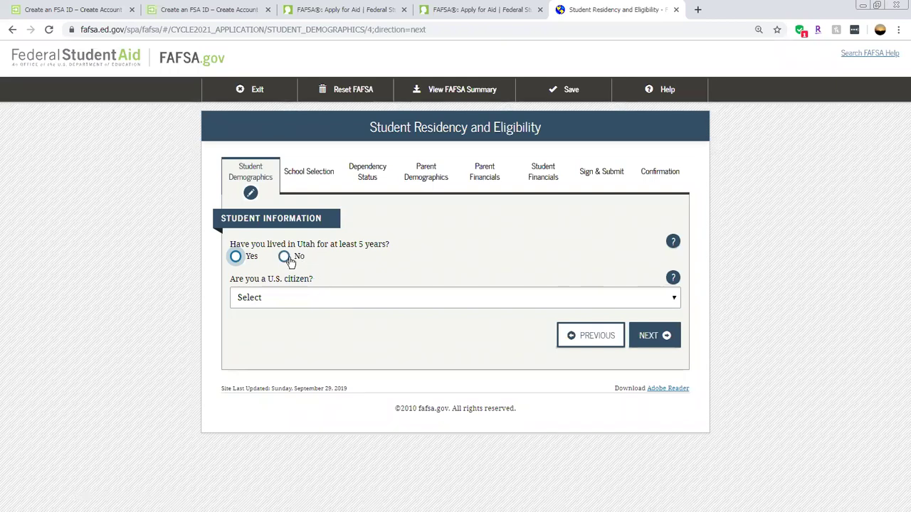
Step: Answer Yes to five-year Utah residency and choose 'Yes, I am a U.S. citizen (or U.S. national)'
click(237, 257)
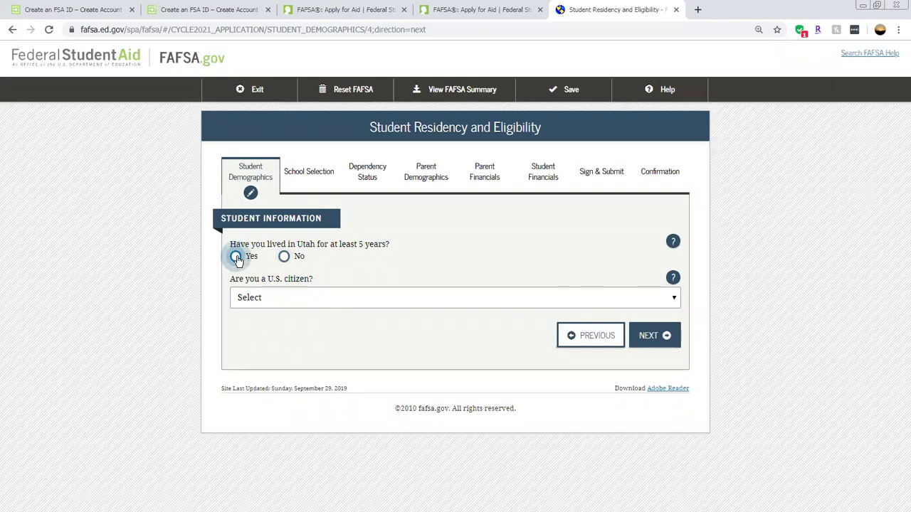
click(269, 297)
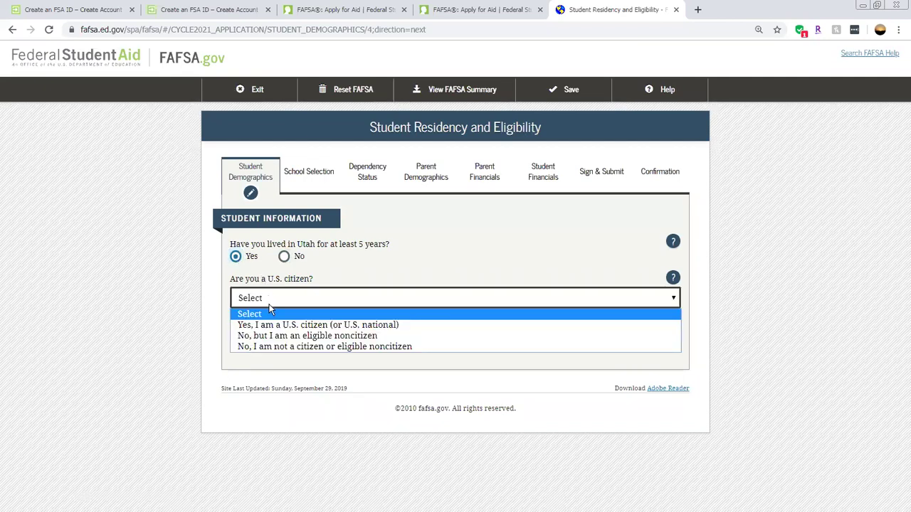
click(270, 325)
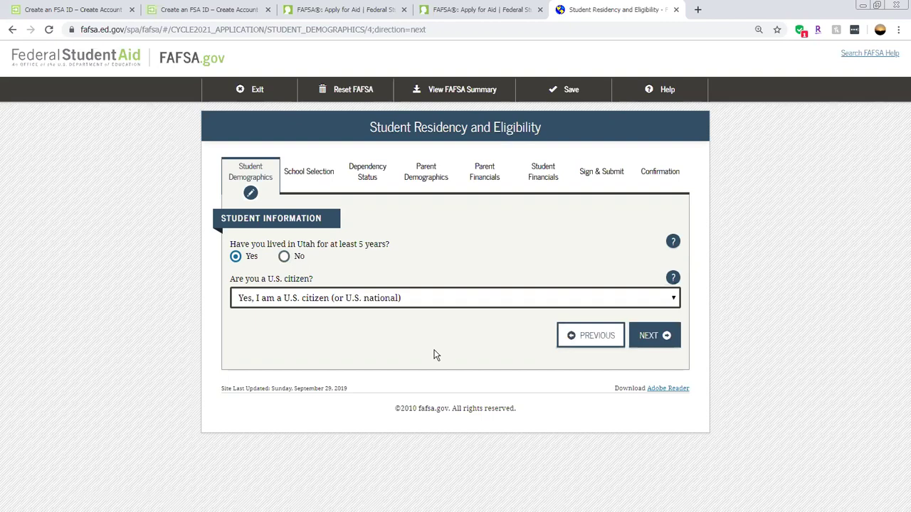
Step: On Student Education, set the high school completion status to High school diploma
click(654, 335)
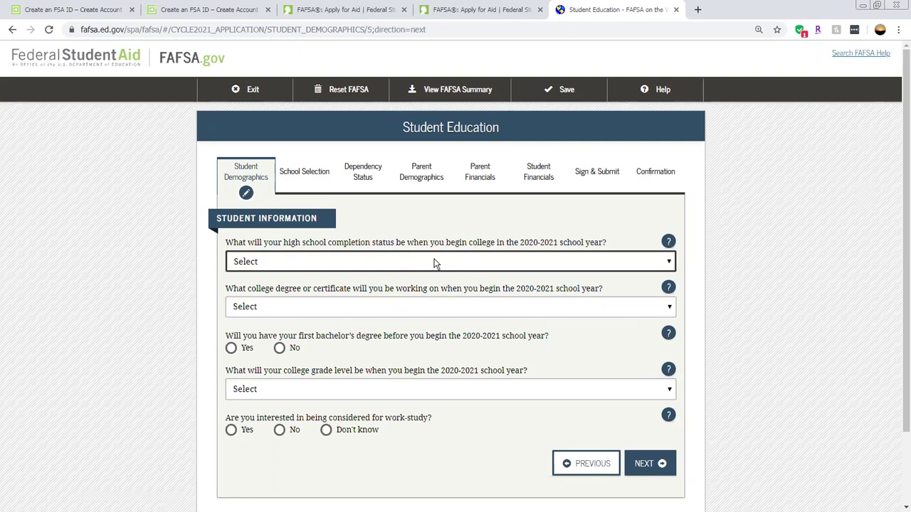
click(660, 263)
click(659, 263)
click(660, 263)
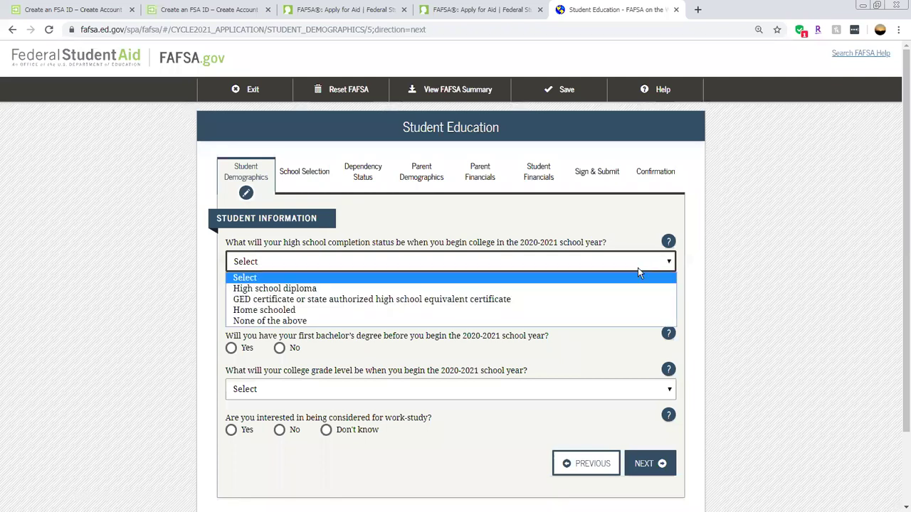
click(404, 290)
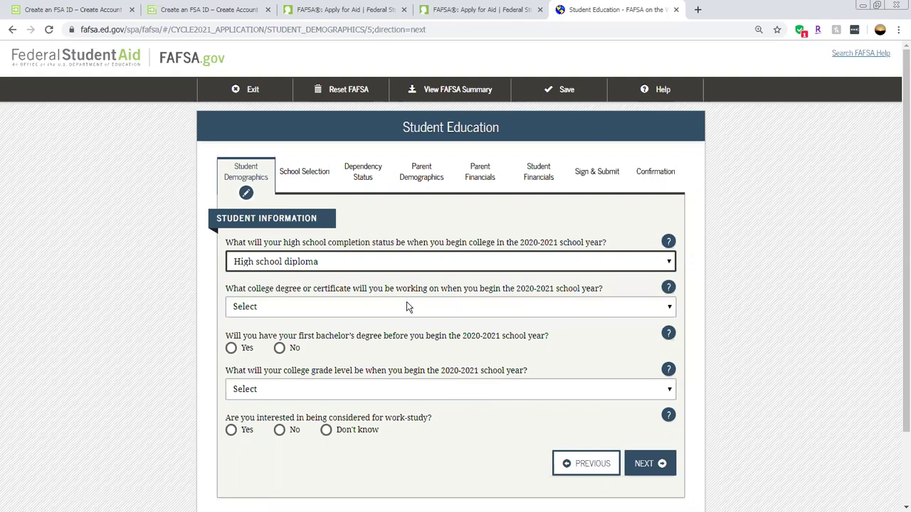
Step: Choose 1st bachelor's degree as the goal and answer No to already having a bachelor's
click(408, 306)
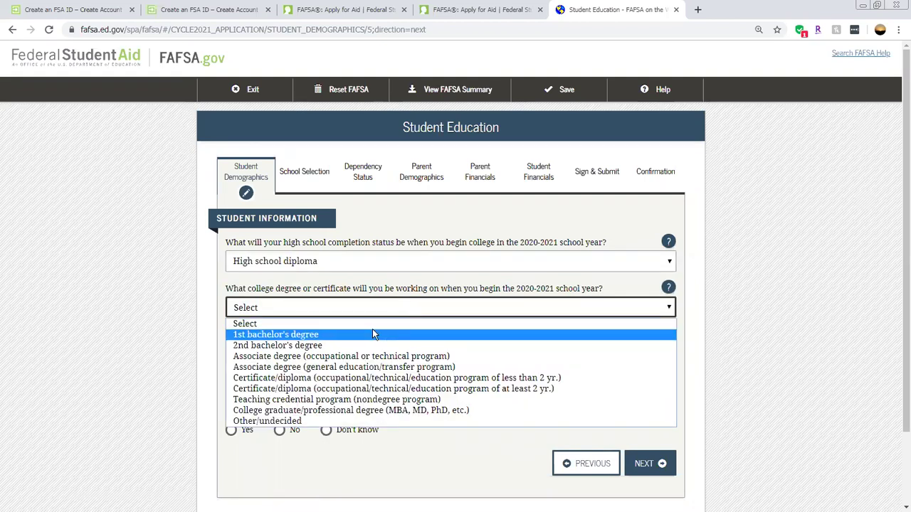
click(372, 335)
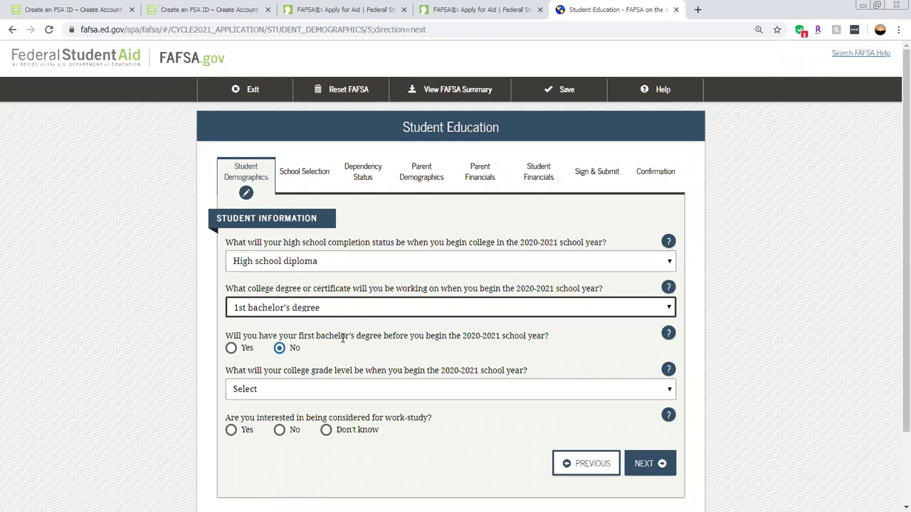
click(279, 348)
click(232, 349)
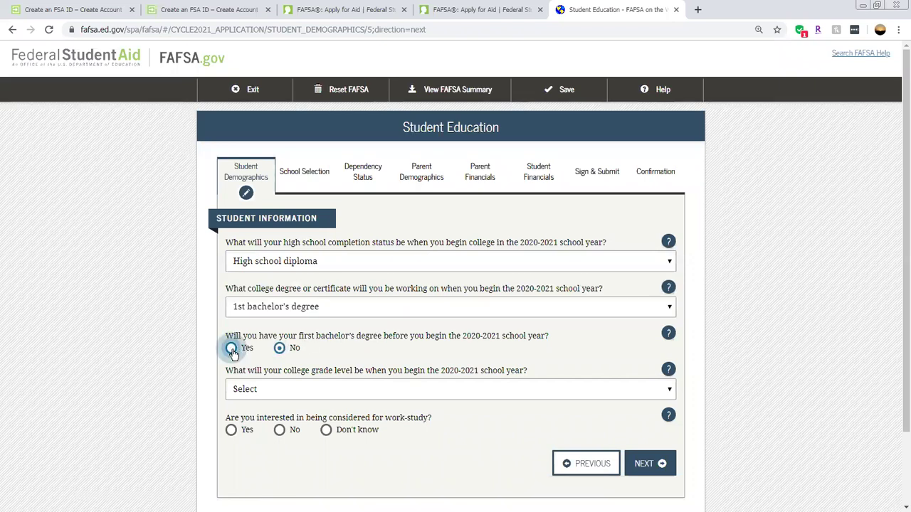
click(280, 349)
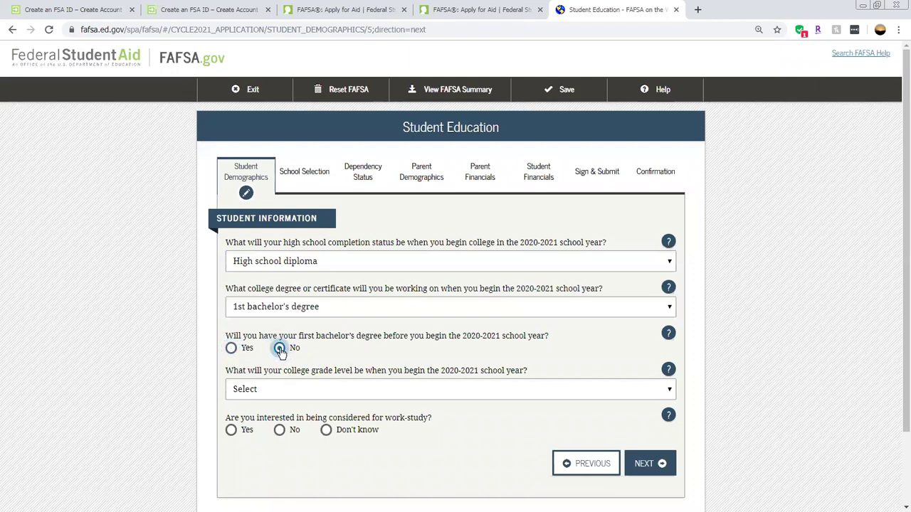
click(270, 398)
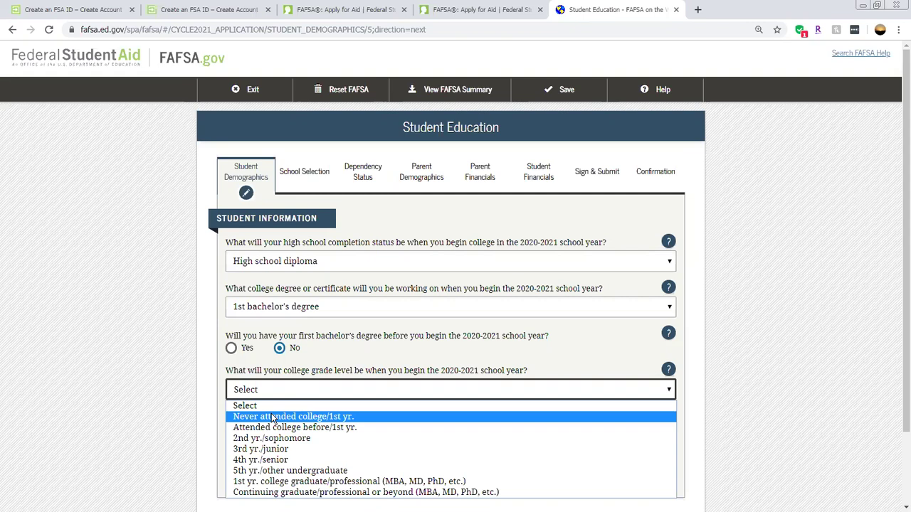
Step: Set grade level to 'Never attended college/1st yr.' and answer Yes to work-study interest
click(272, 417)
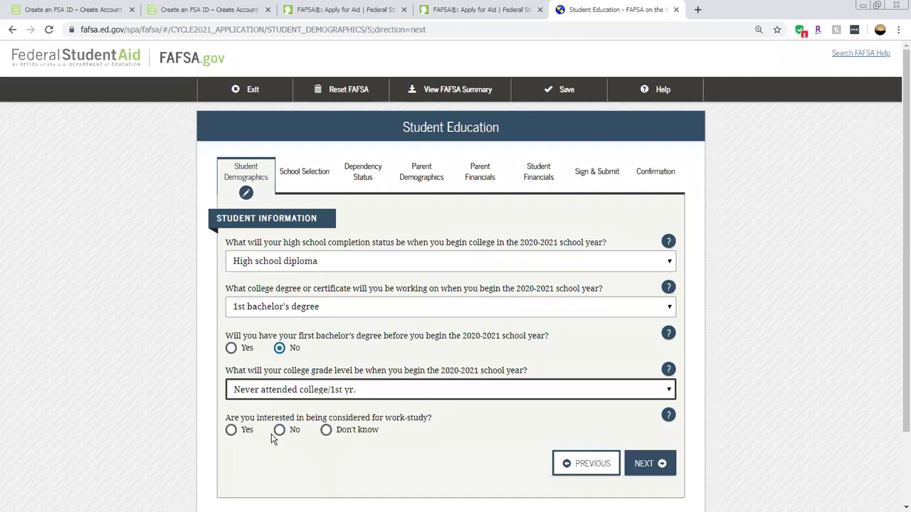
click(232, 430)
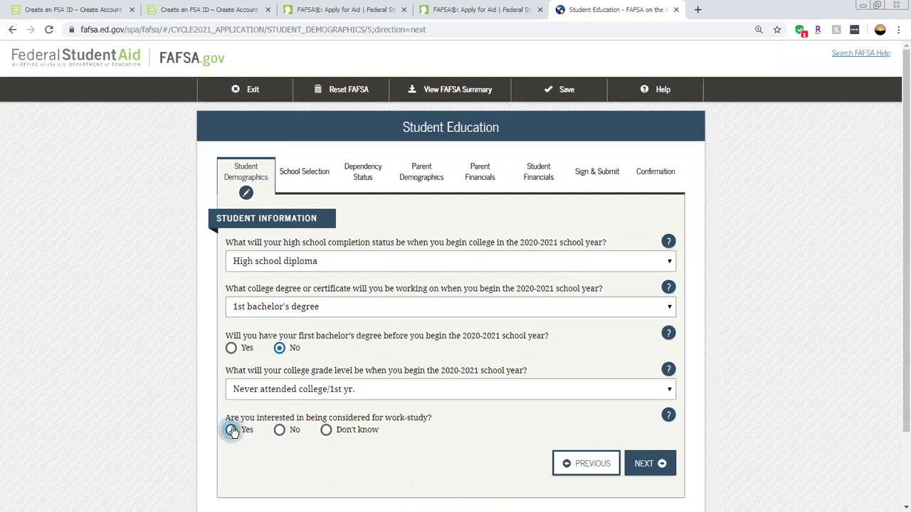
scroll(433, 450, down, 1)
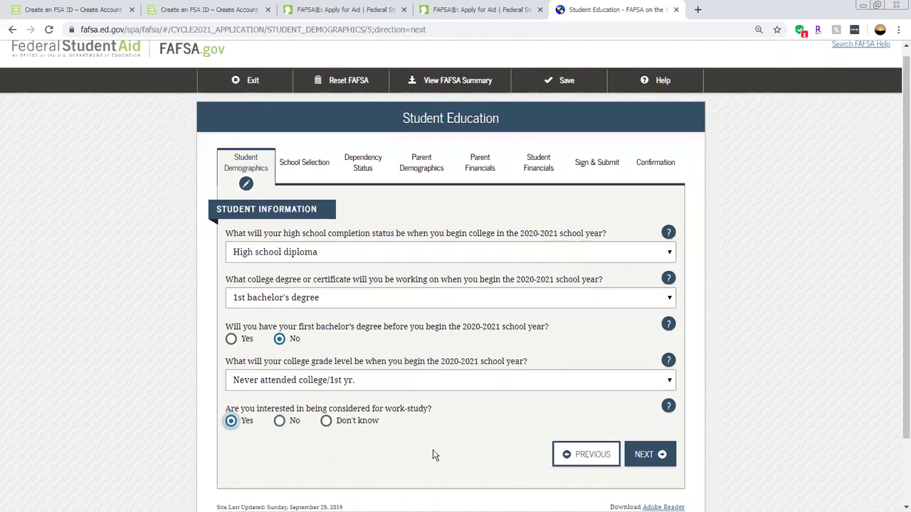
scroll(433, 455, down, 1)
Step: Answer Female on the Selective Service page and continue to the driver's license questions
click(644, 440)
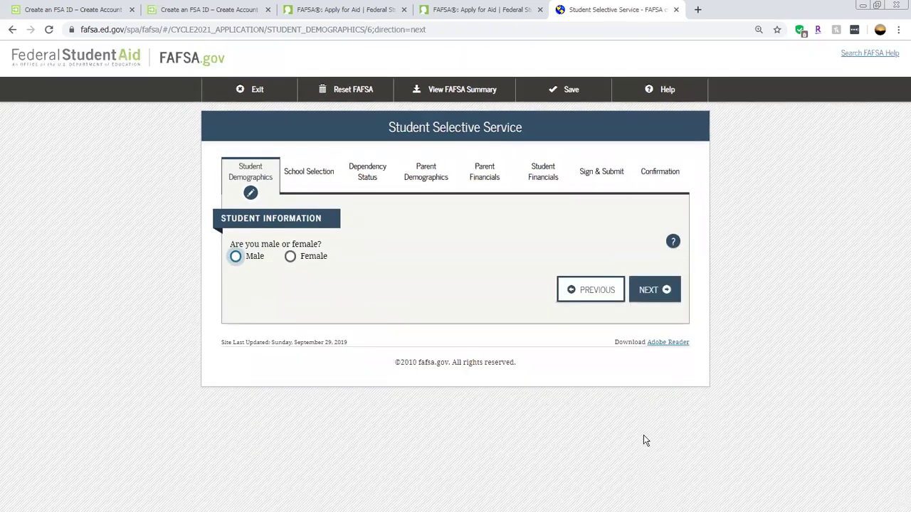
click(291, 256)
click(658, 293)
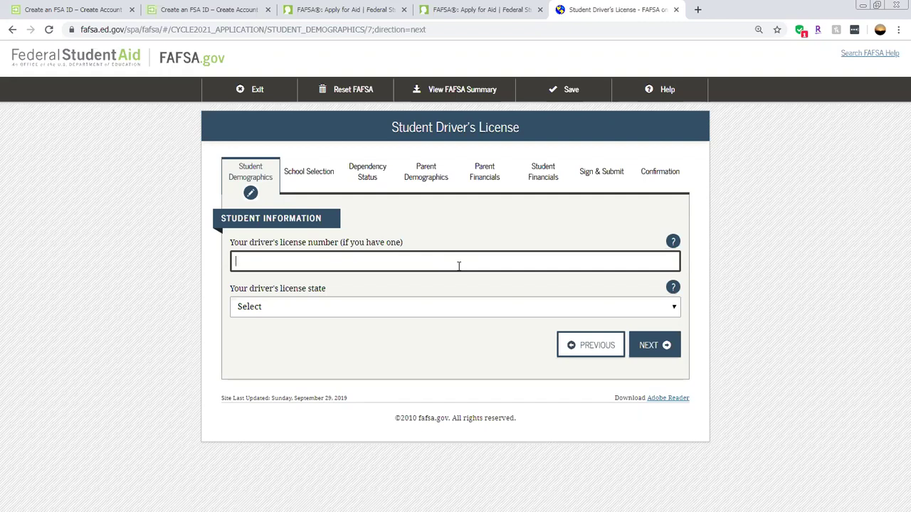
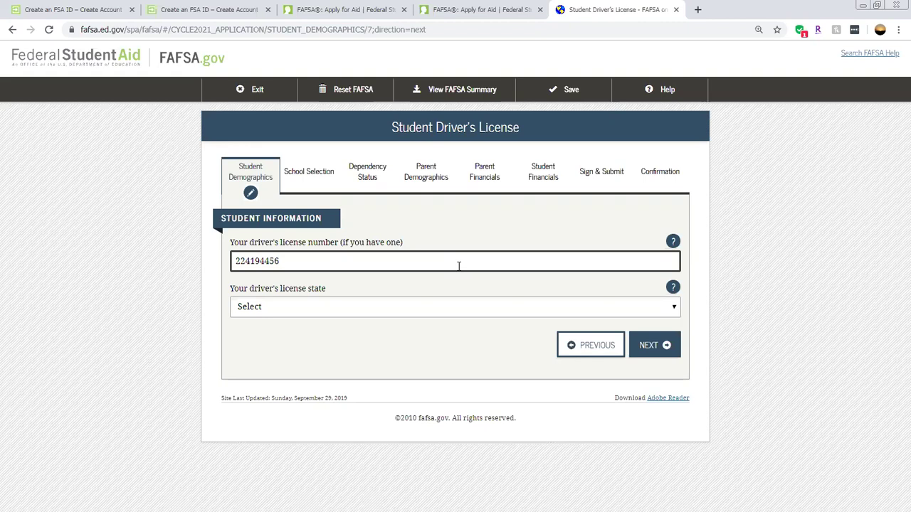
Step: Enter the student's driver's license number with Utah as the issuing state
click(415, 313)
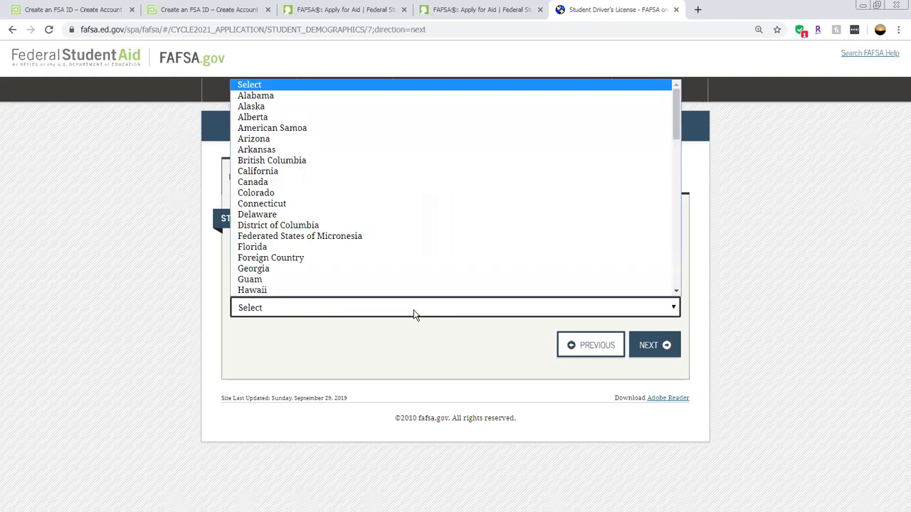
scroll(451, 176, down, 10)
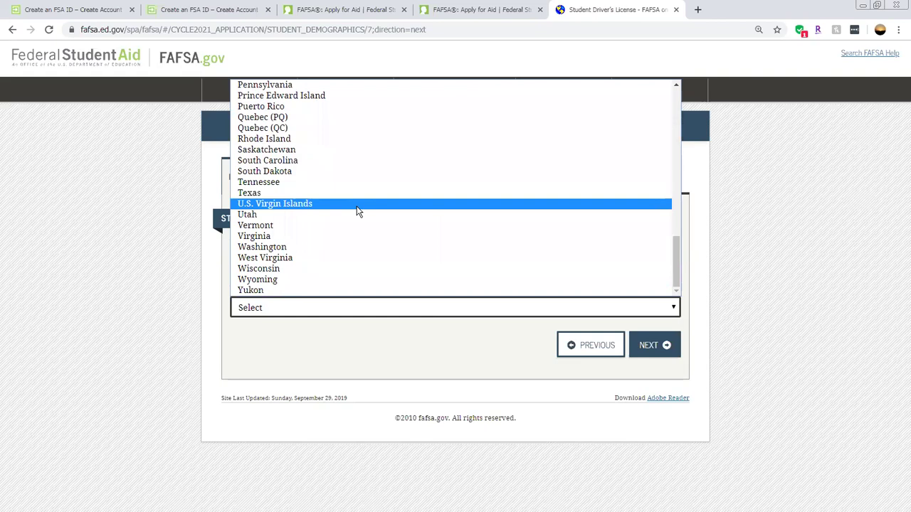
click(319, 213)
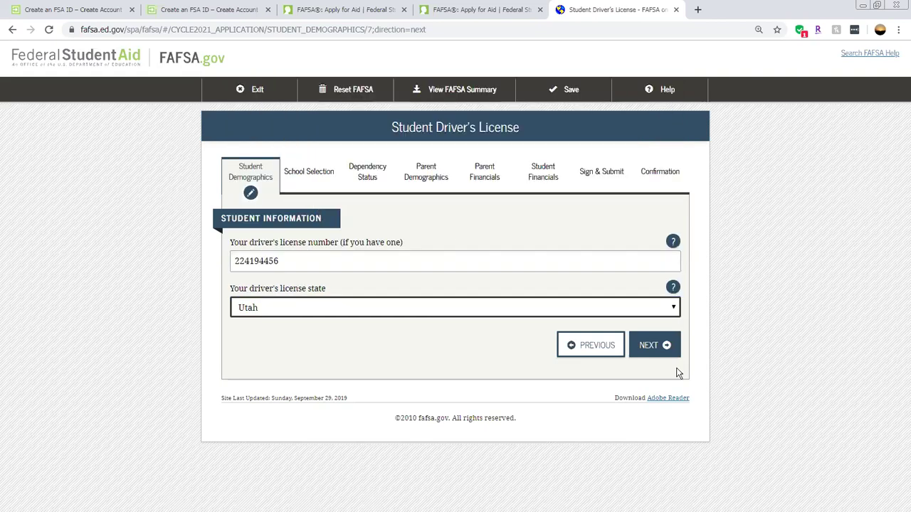
click(659, 352)
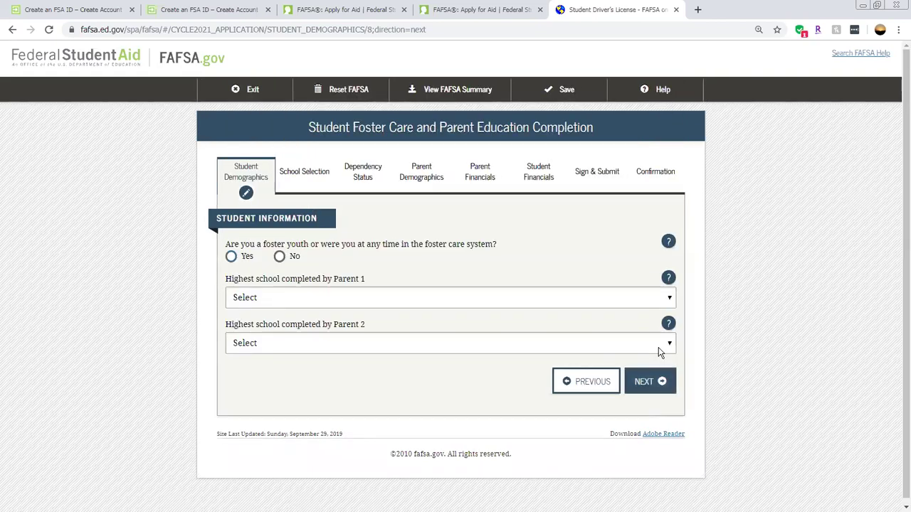
Step: Answer No to foster care and set both Parent 1 and Parent 2 education to College or beyond
click(279, 260)
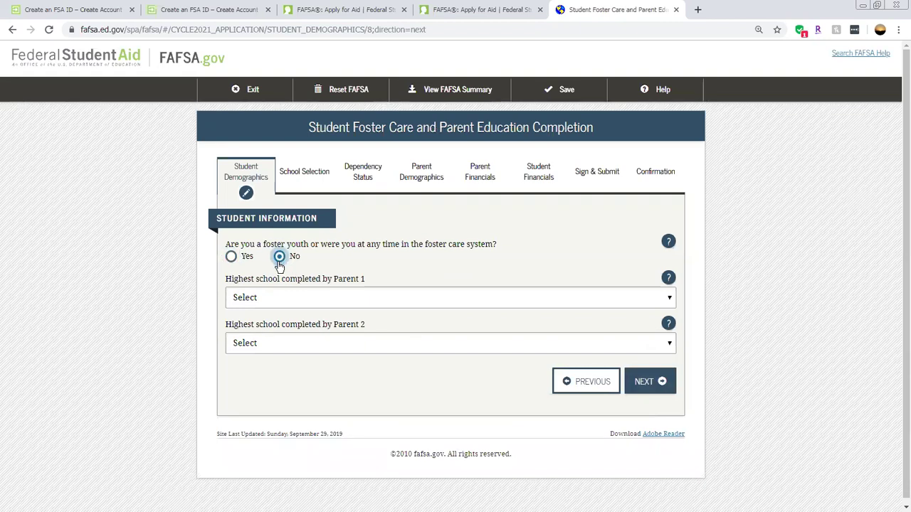
click(283, 302)
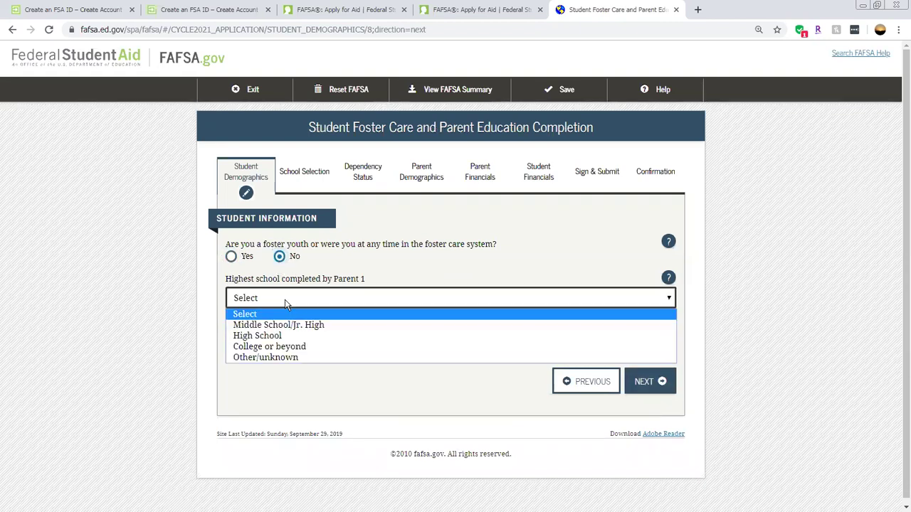
click(279, 347)
click(286, 345)
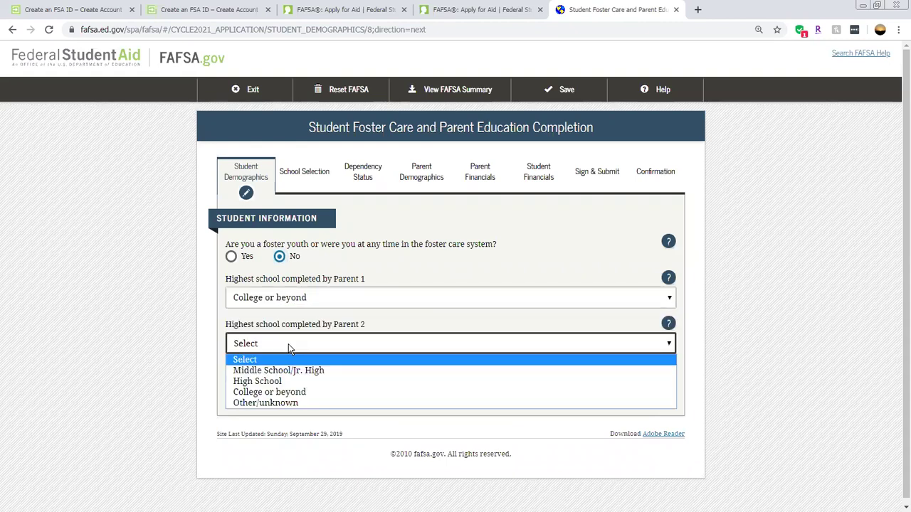
click(288, 393)
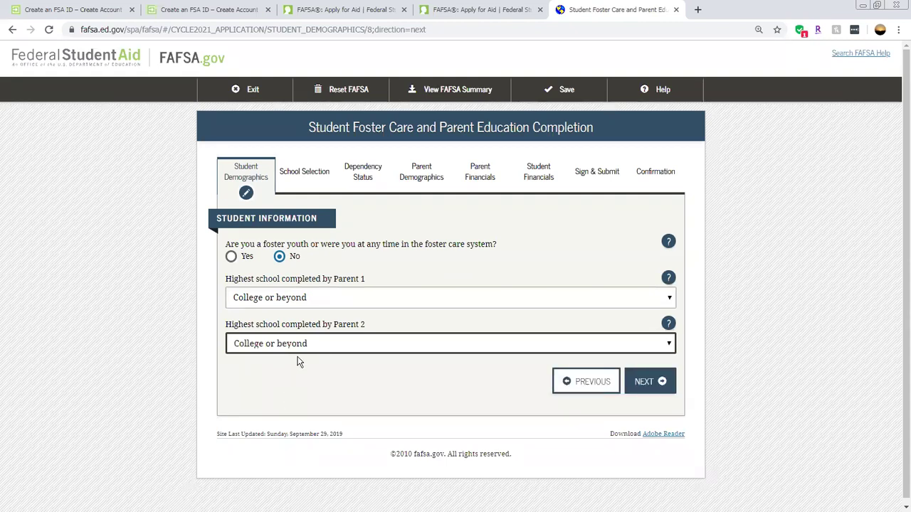
click(316, 344)
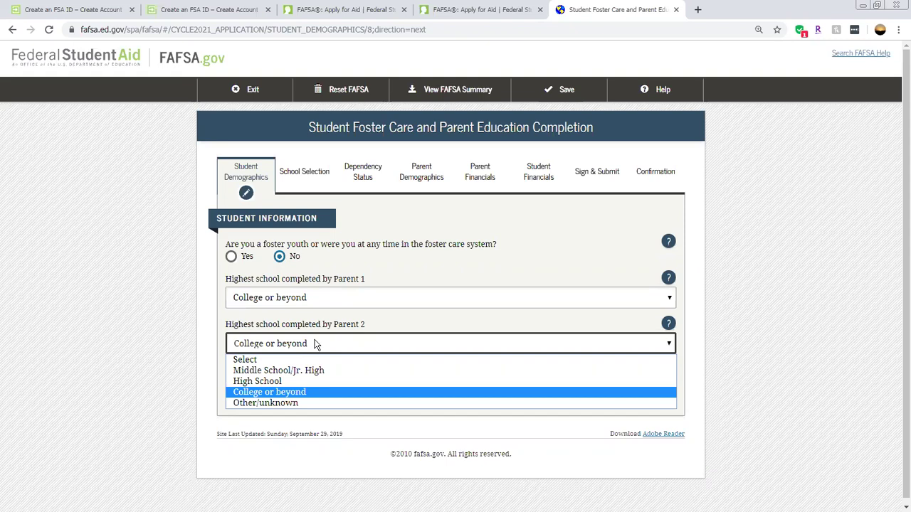
click(317, 344)
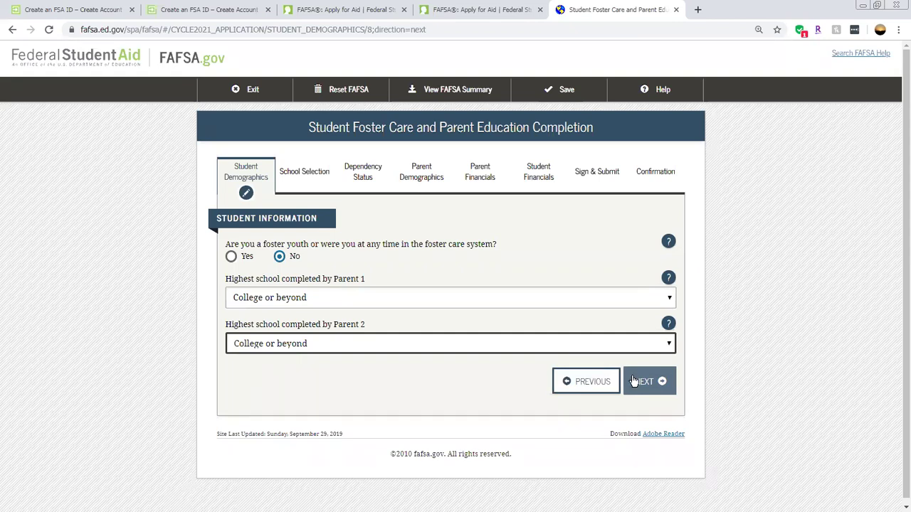
click(633, 381)
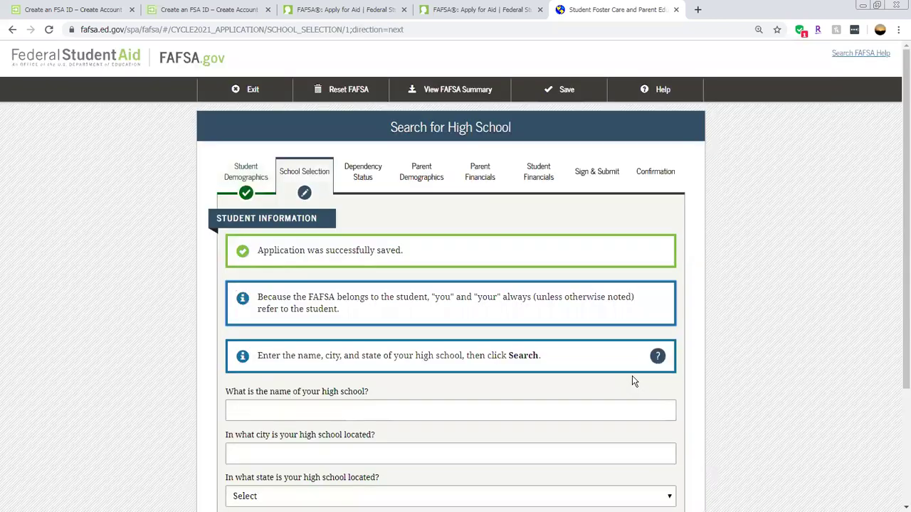
Step: Enter 'Mountain Crest' as the high school name and 'Hy' as its city
scroll(632, 381, down, 1)
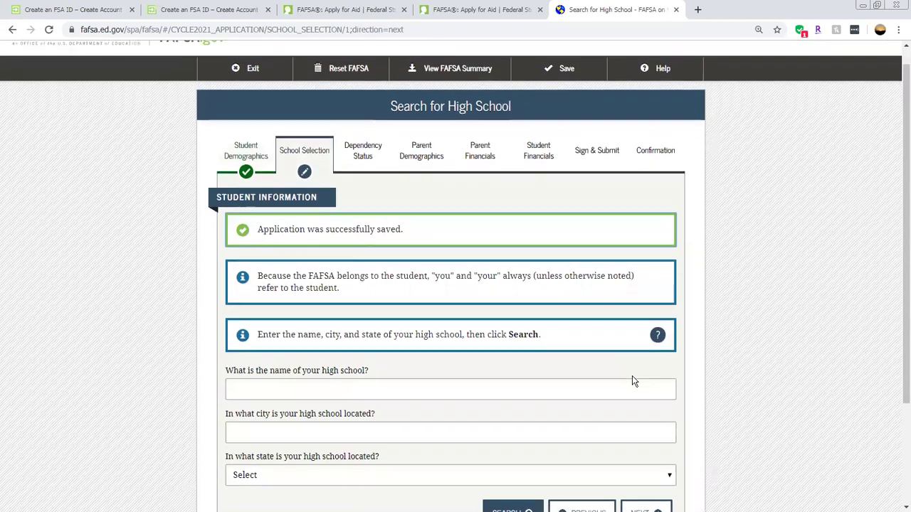
scroll(633, 377, down, 1)
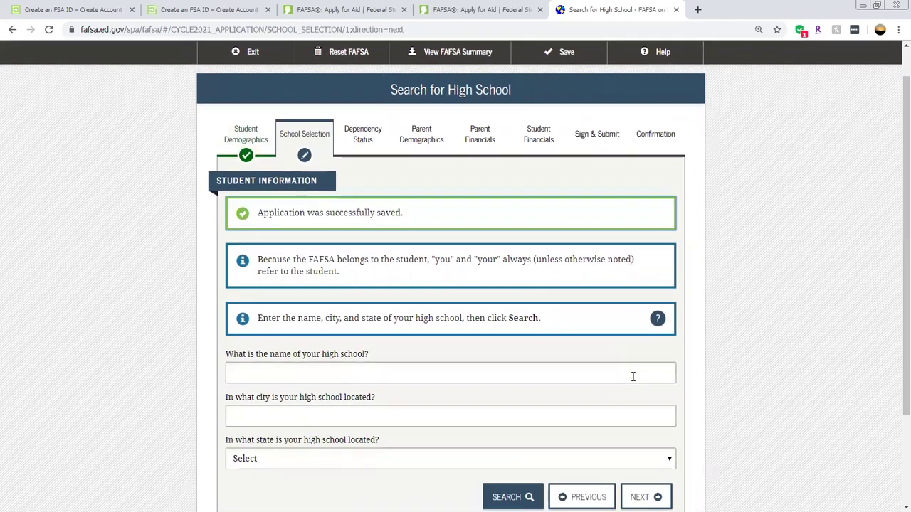
click(472, 379)
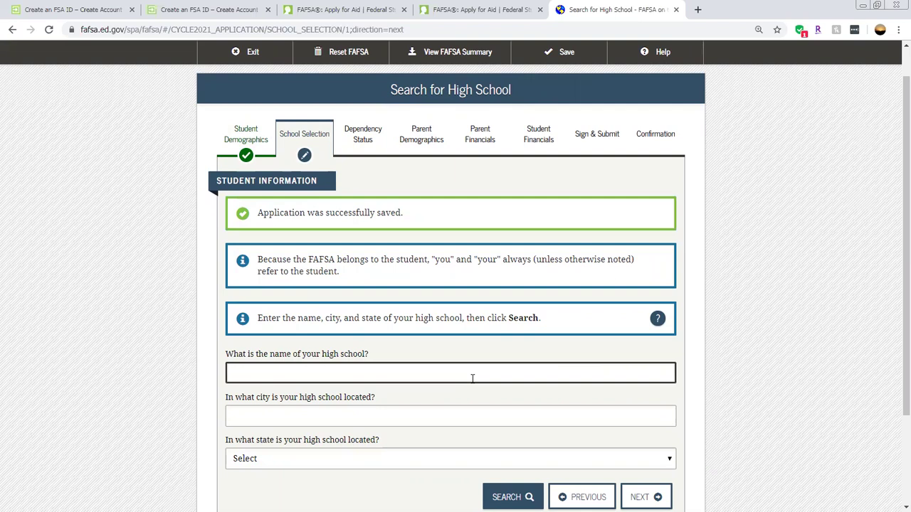
text(Mountain Crest)
click(364, 412)
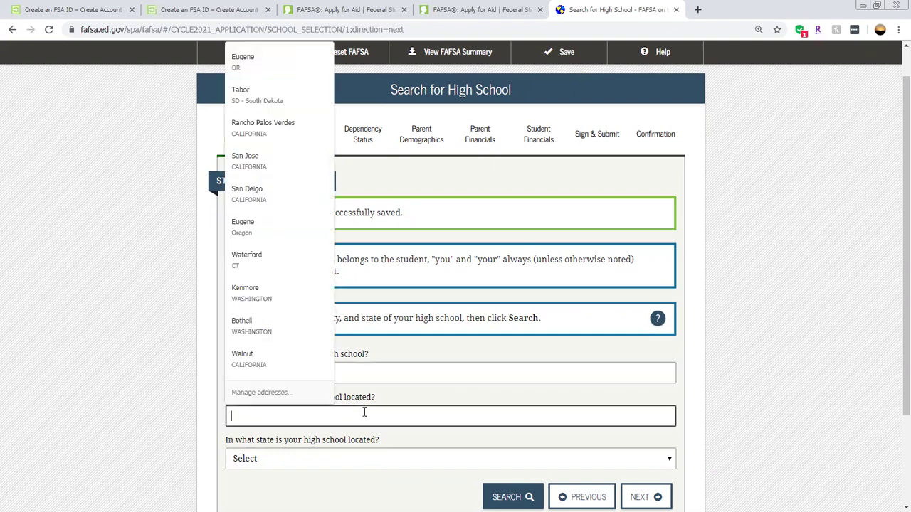
text(Hyrum)
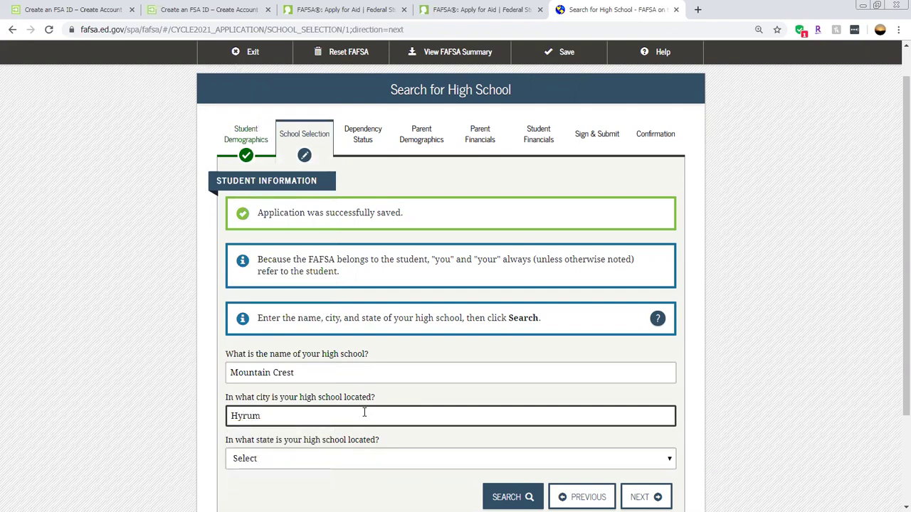
Step: Set the state to Utah, search, and select Mountain Crest High from the results
key(Tab)
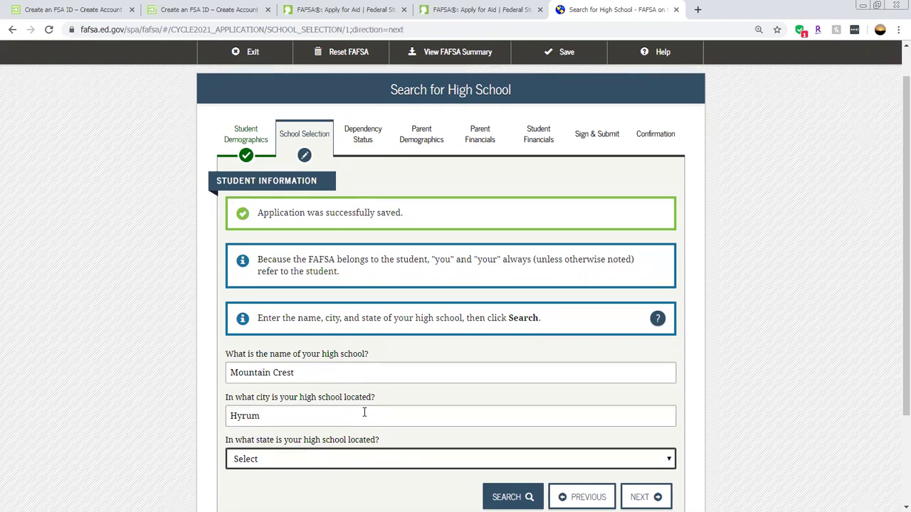
key(u)
key(t)
key(u)
key(t)
click(506, 497)
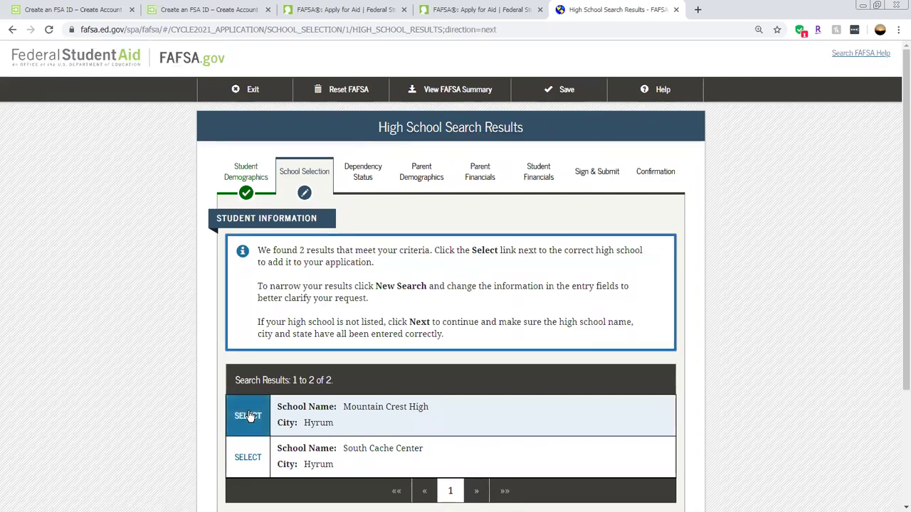
click(249, 416)
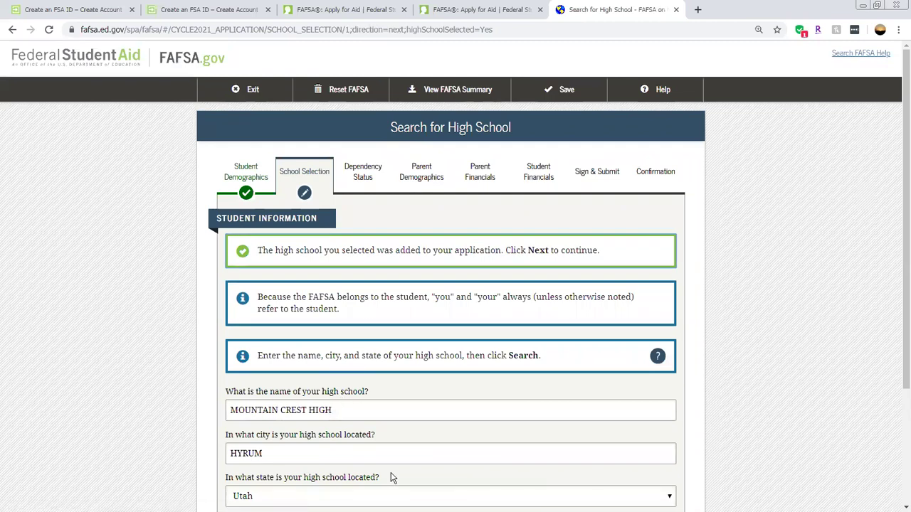
scroll(391, 477, down, 1)
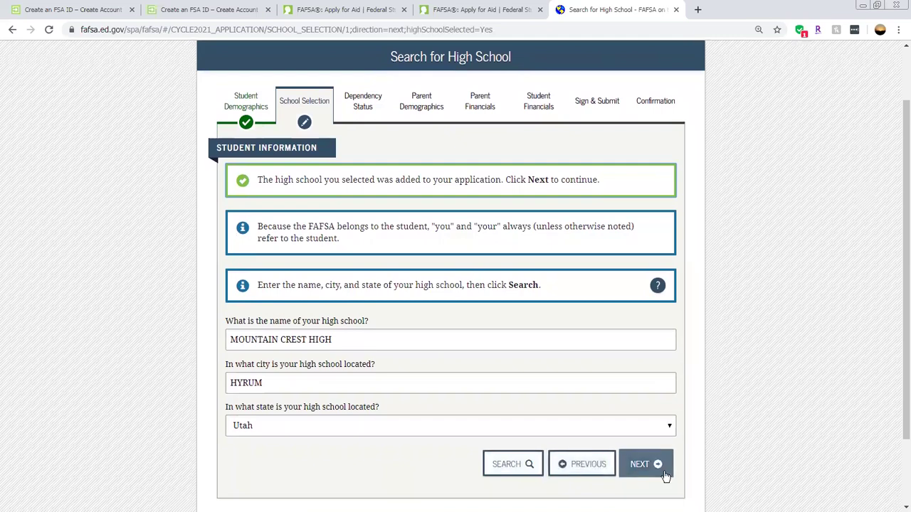
Step: On the college search page, search for colleges in Logan, Utah
click(641, 466)
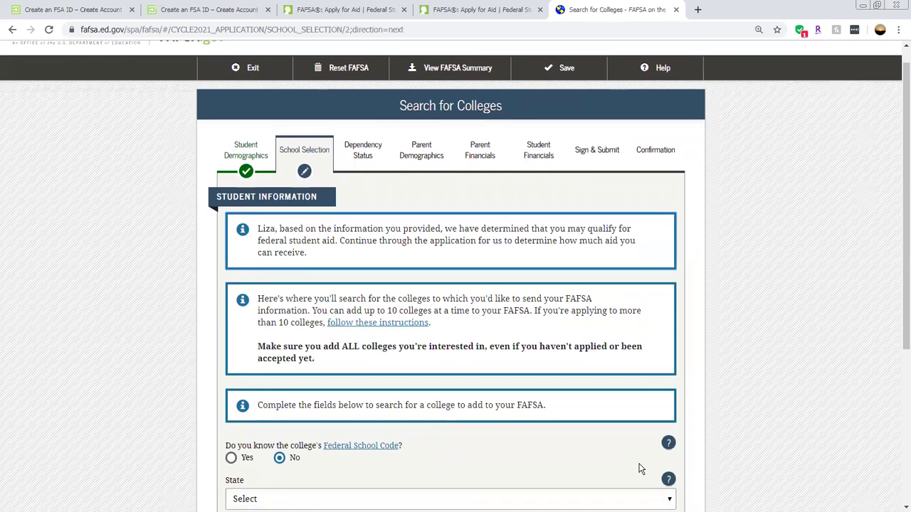
scroll(639, 468, down, 1)
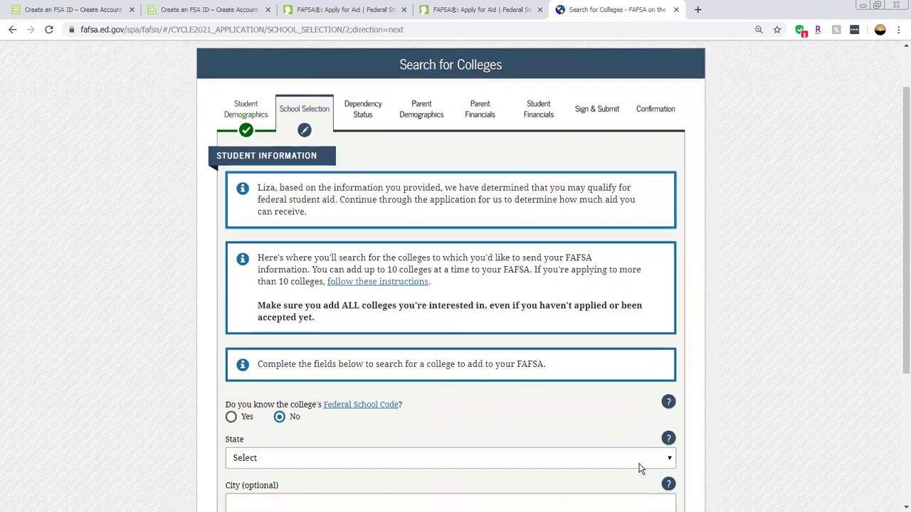
scroll(639, 468, down, 1)
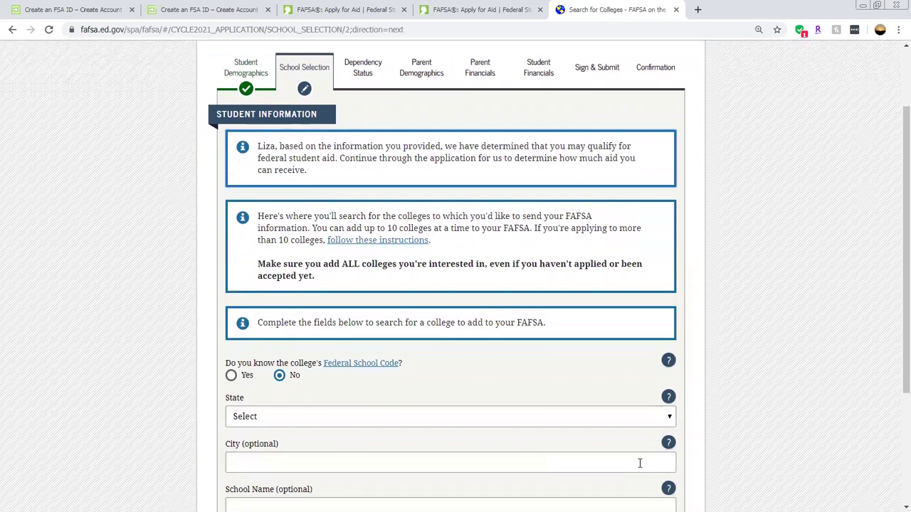
scroll(640, 463, down, 1)
scroll(639, 468, down, 1)
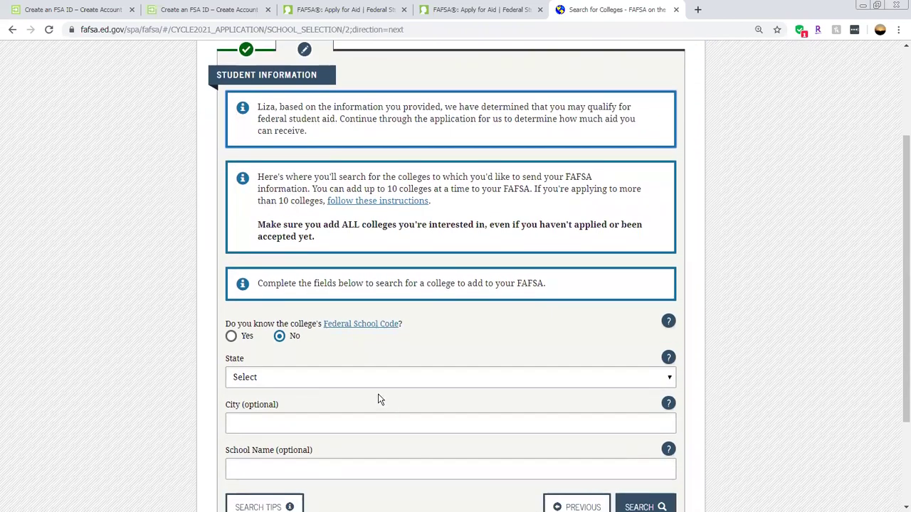
click(394, 377)
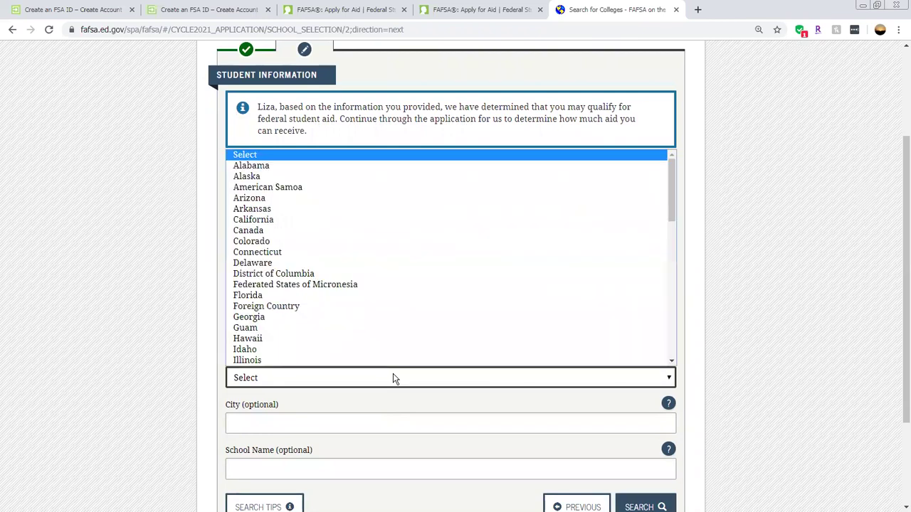
scroll(406, 356, down, 6)
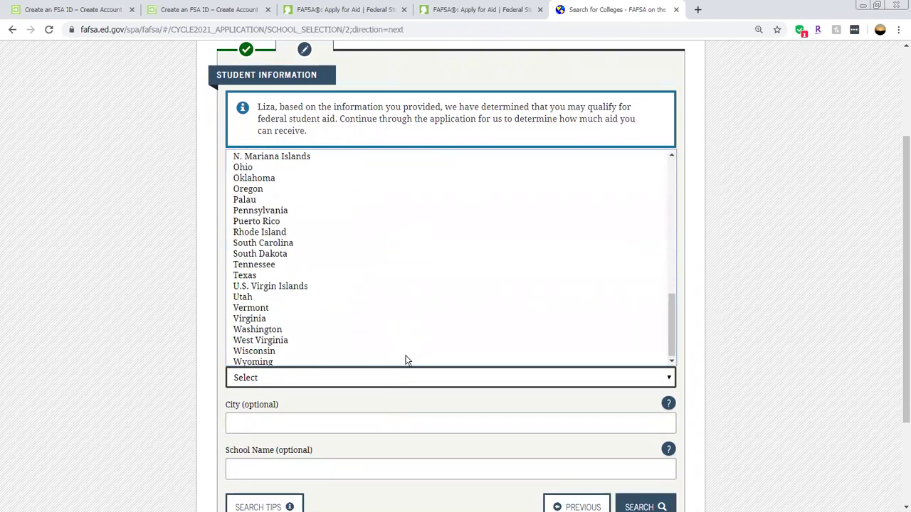
click(329, 300)
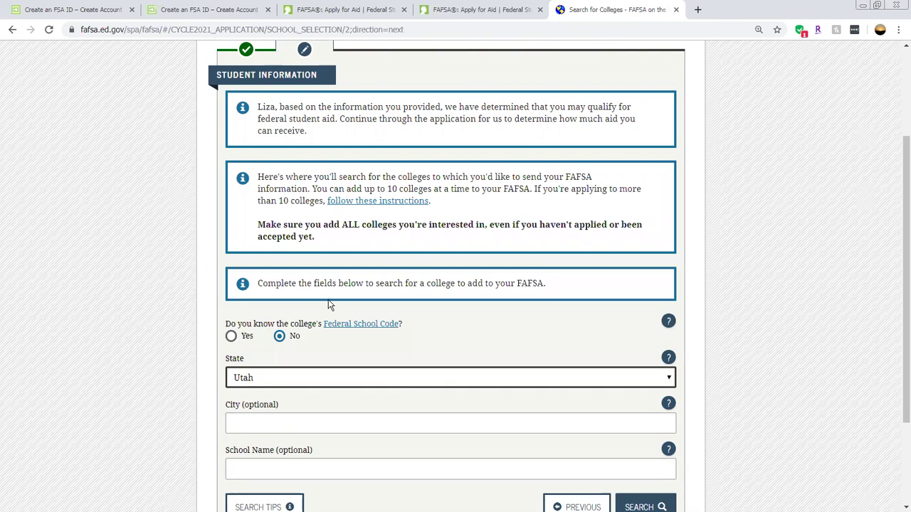
click(319, 420)
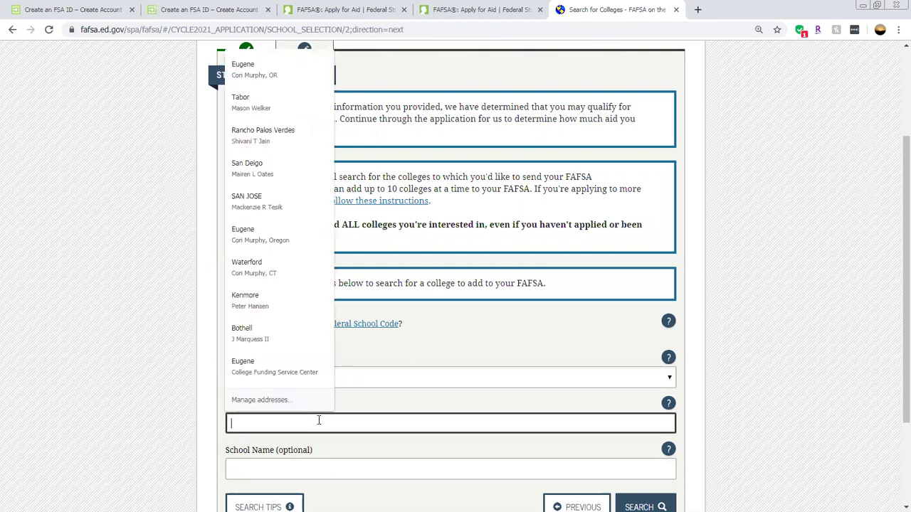
text(Logan)
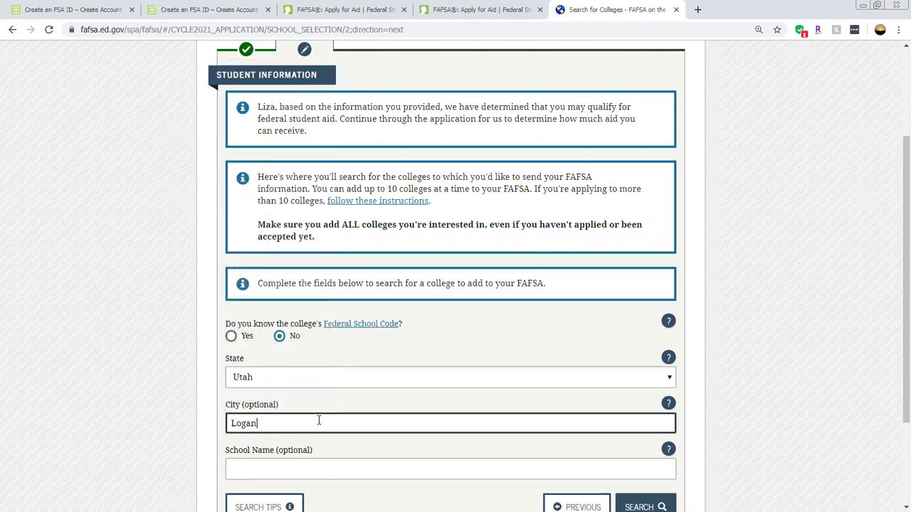
scroll(294, 488, down, 2)
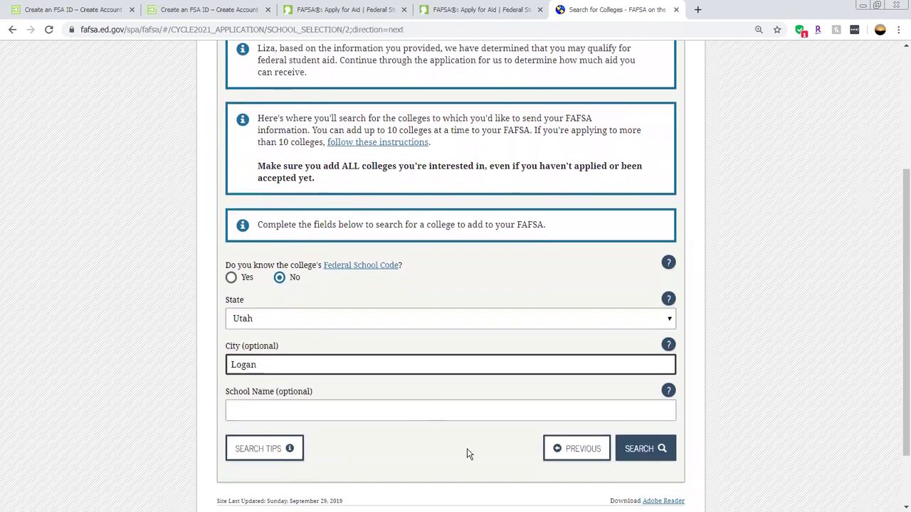
click(645, 450)
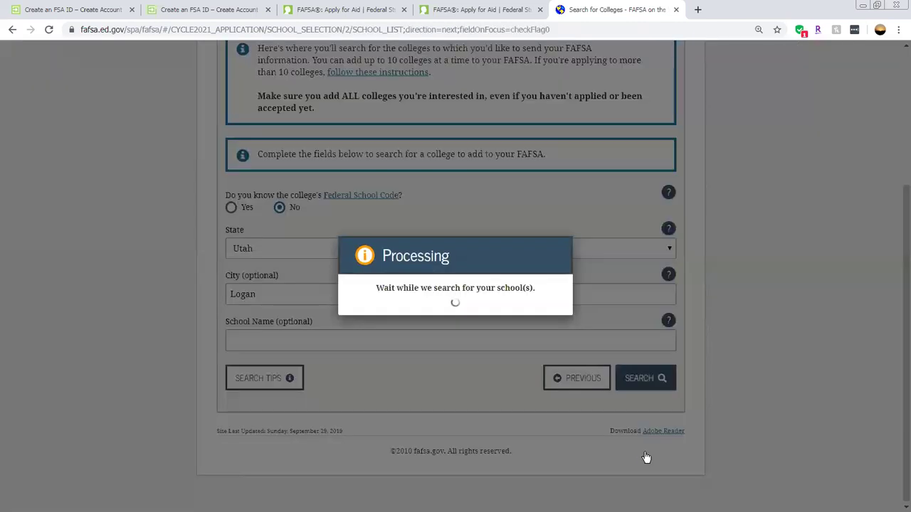
Step: Check Utah State University and set its housing plan to On Campus
scroll(534, 390, down, 1)
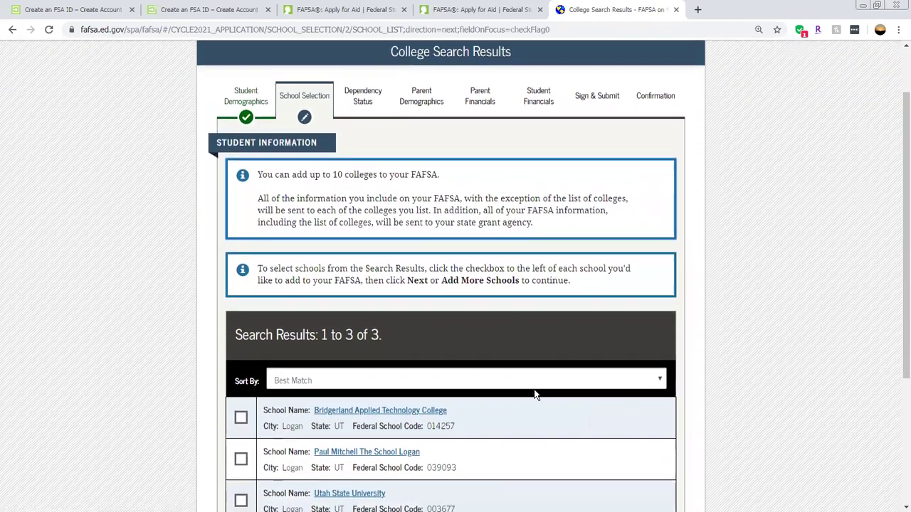
scroll(536, 396, down, 1)
scroll(536, 396, down, 1)
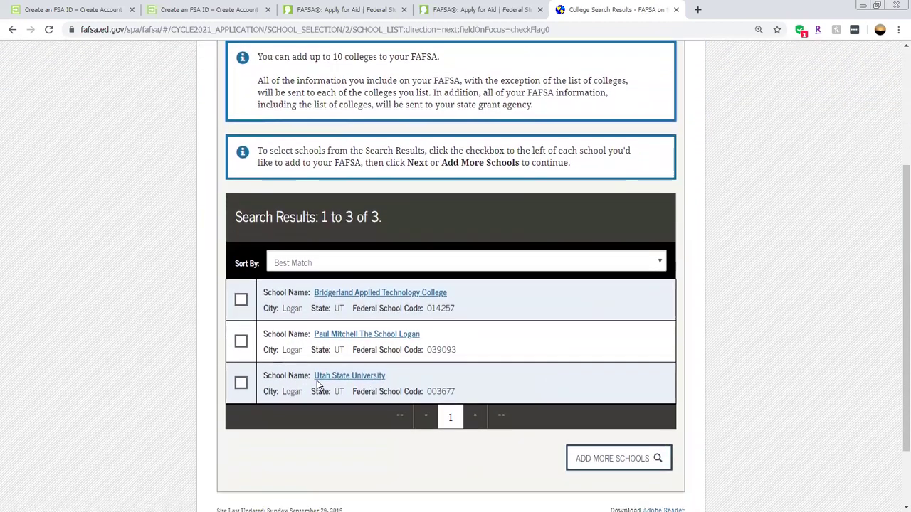
click(241, 384)
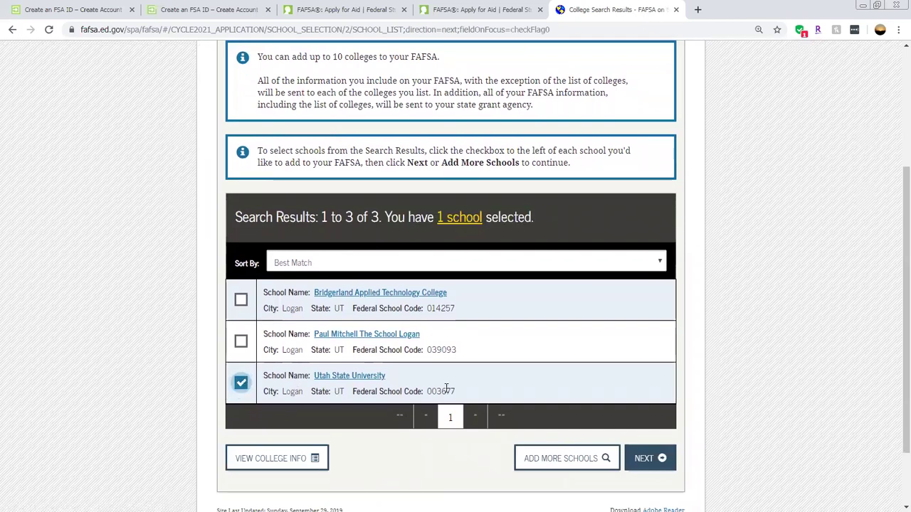
click(643, 459)
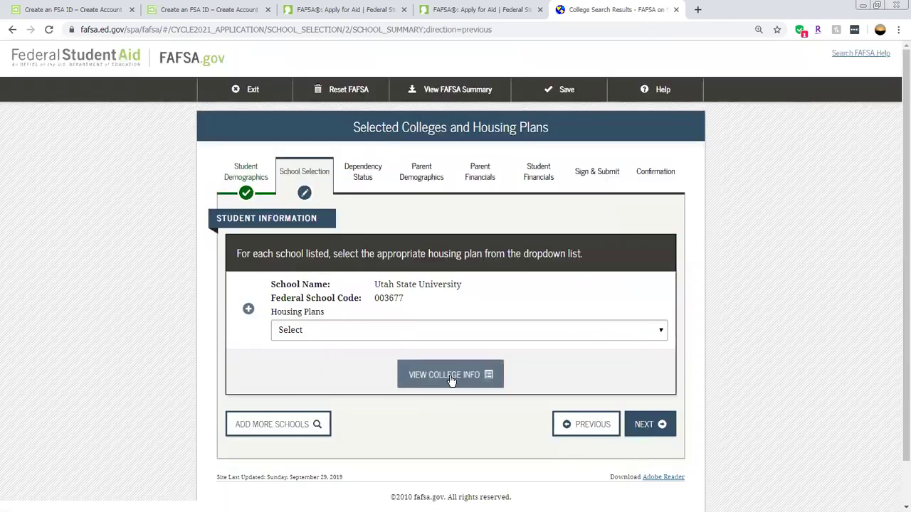
click(440, 331)
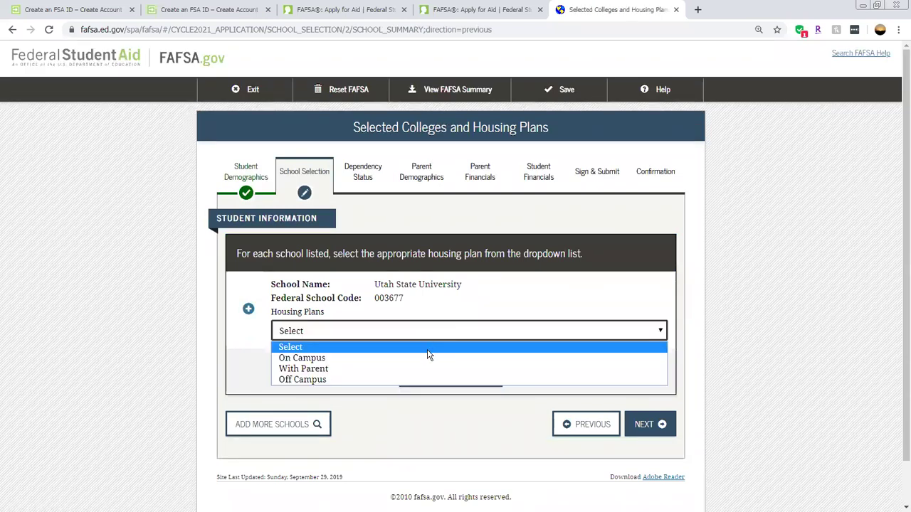
click(428, 358)
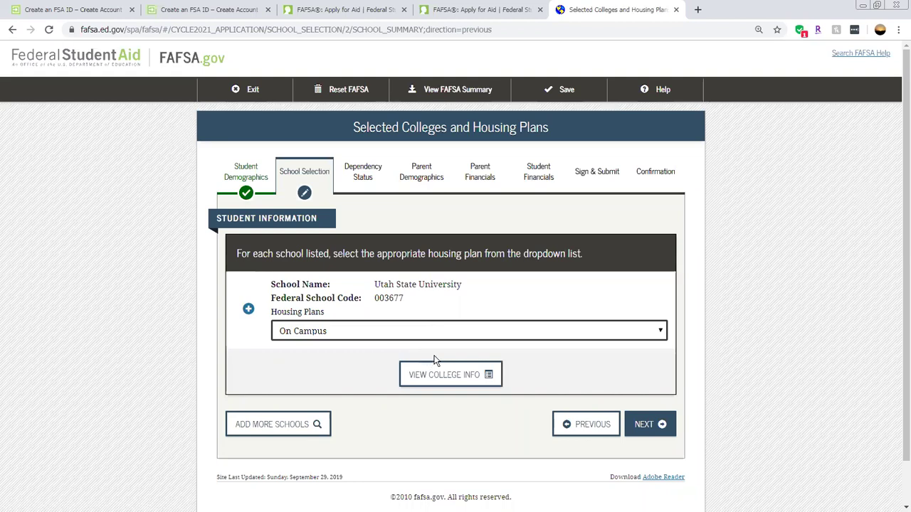
Step: Save the school choices, answer marital status with 'I am single', and continue
click(643, 425)
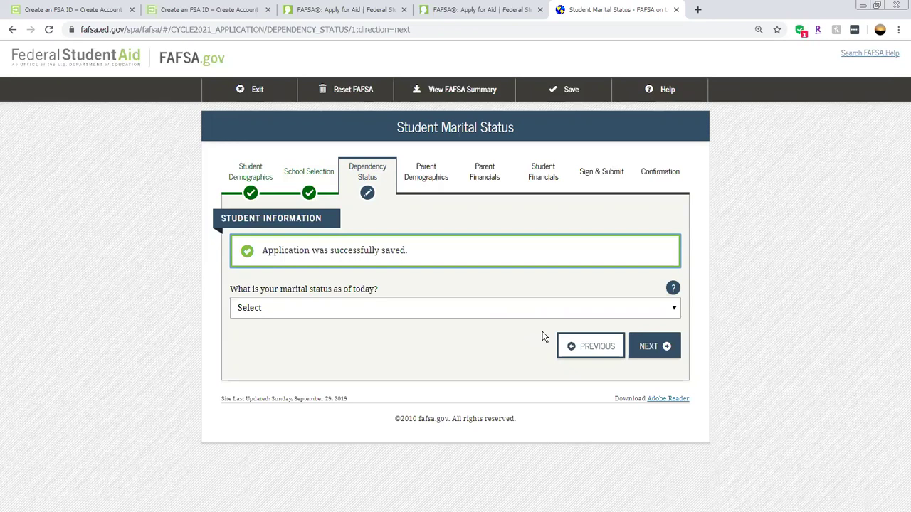
click(468, 312)
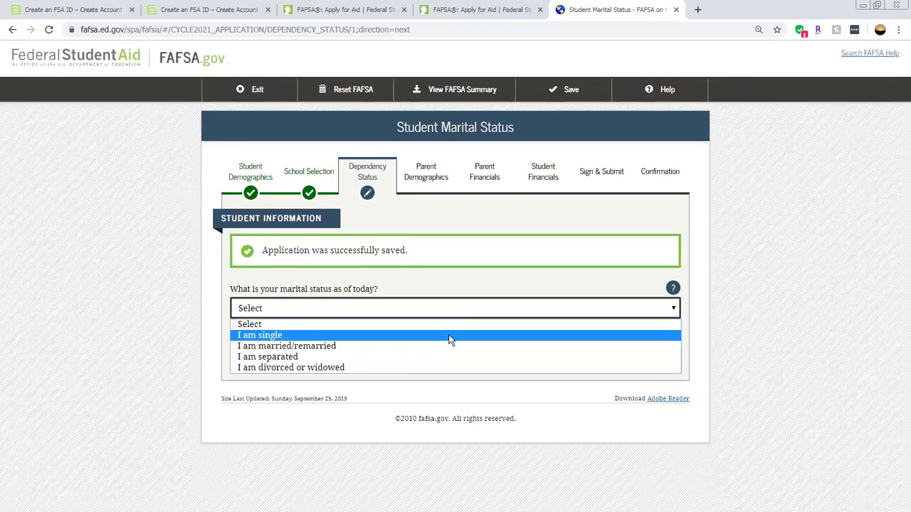
click(449, 336)
click(645, 353)
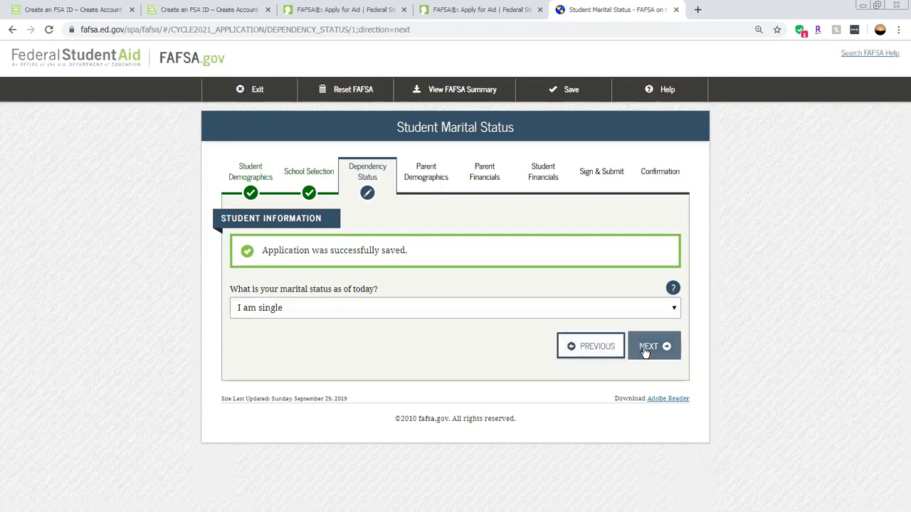
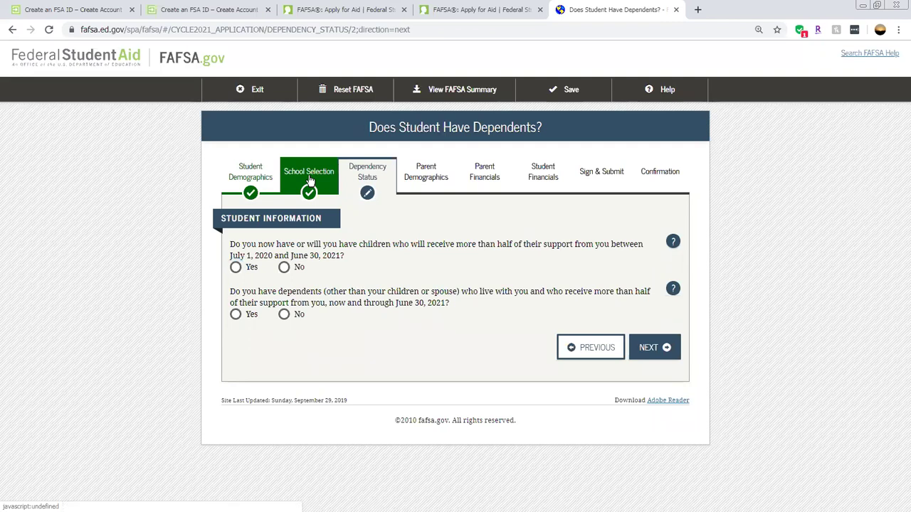
Step: Go back to School Selection, move past the high school details, and begin adding another college
click(309, 181)
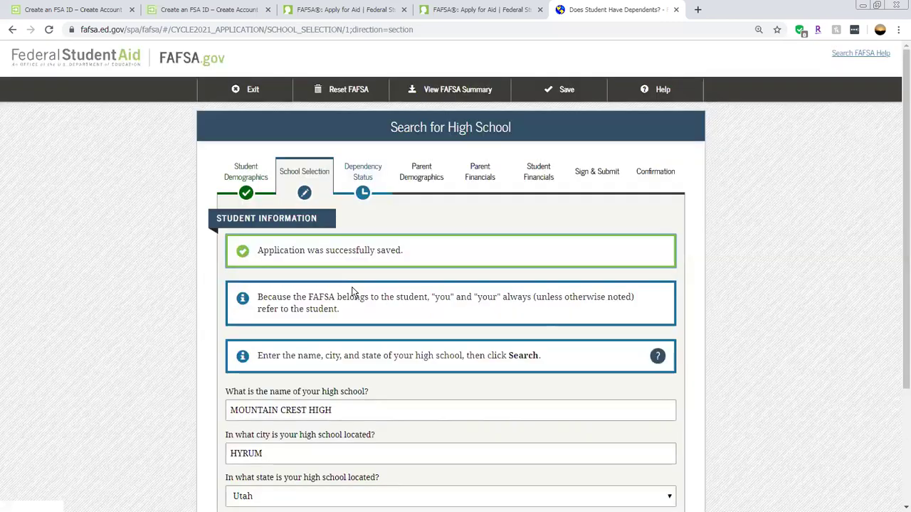
scroll(356, 360, down, 1)
scroll(360, 362, down, 1)
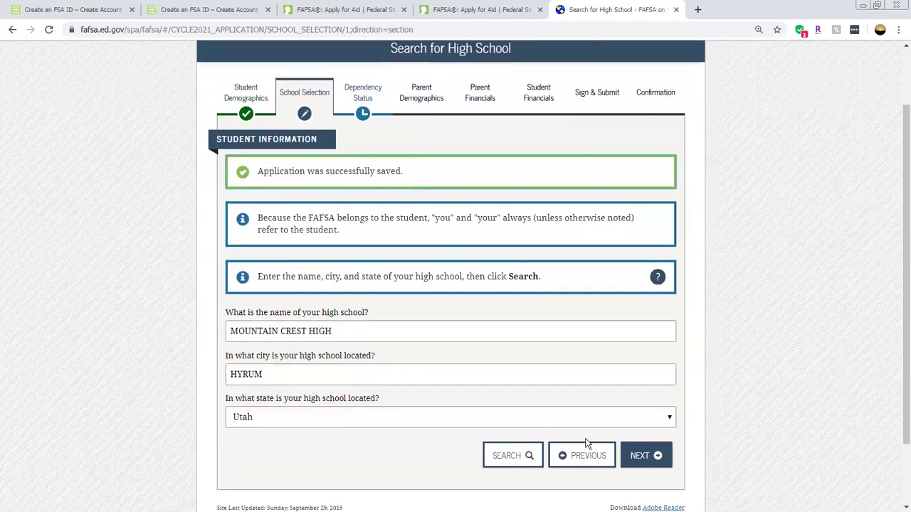
click(642, 458)
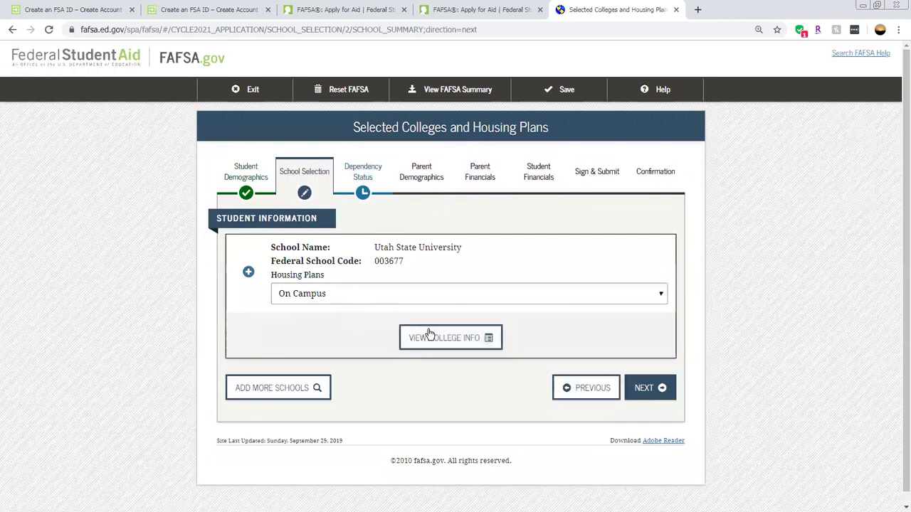
click(271, 387)
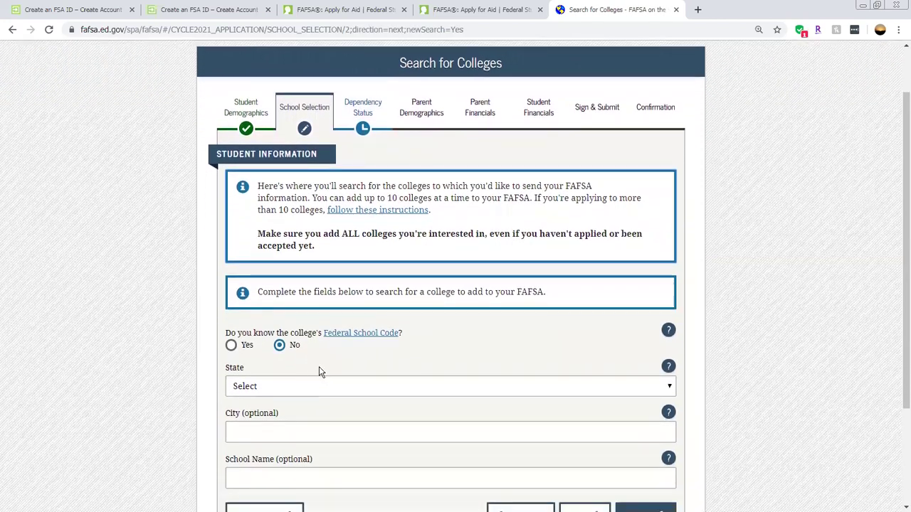
Step: Search for colleges with state Utah and city Salt Lake City
click(324, 387)
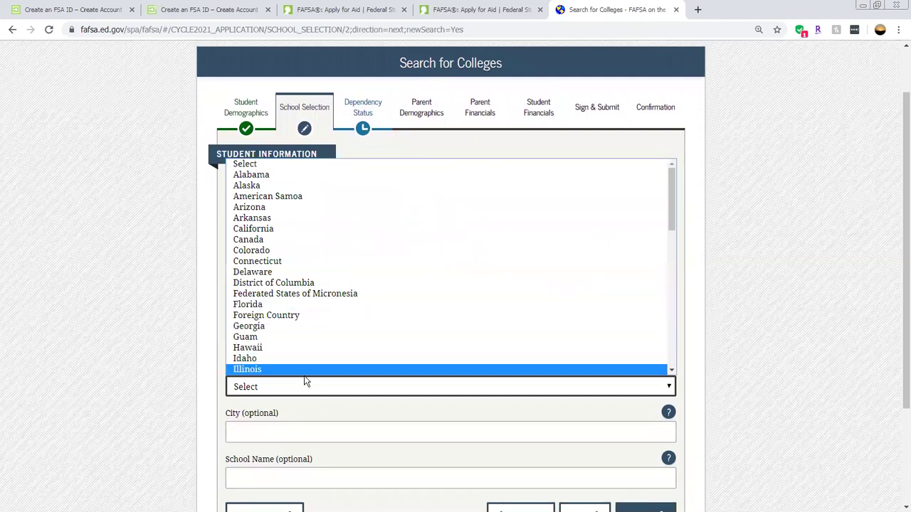
scroll(304, 383, down, 2)
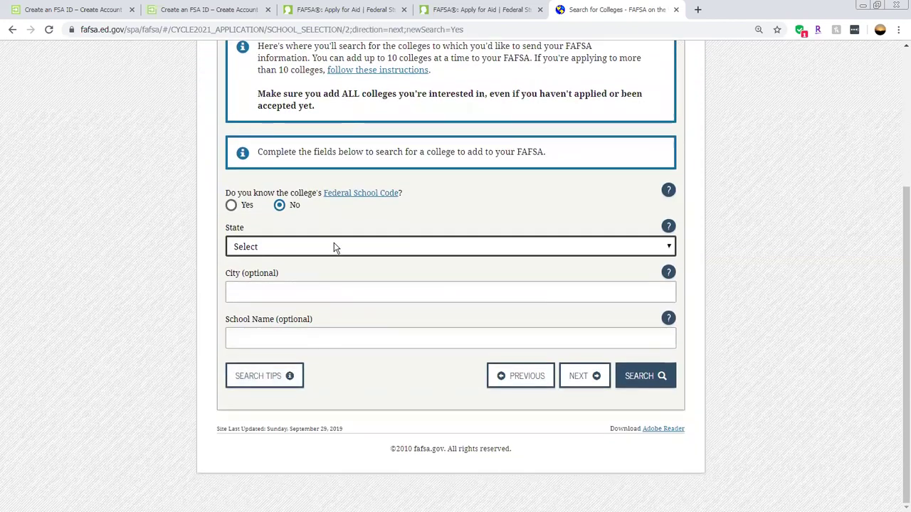
click(334, 247)
scroll(311, 329, down, 6)
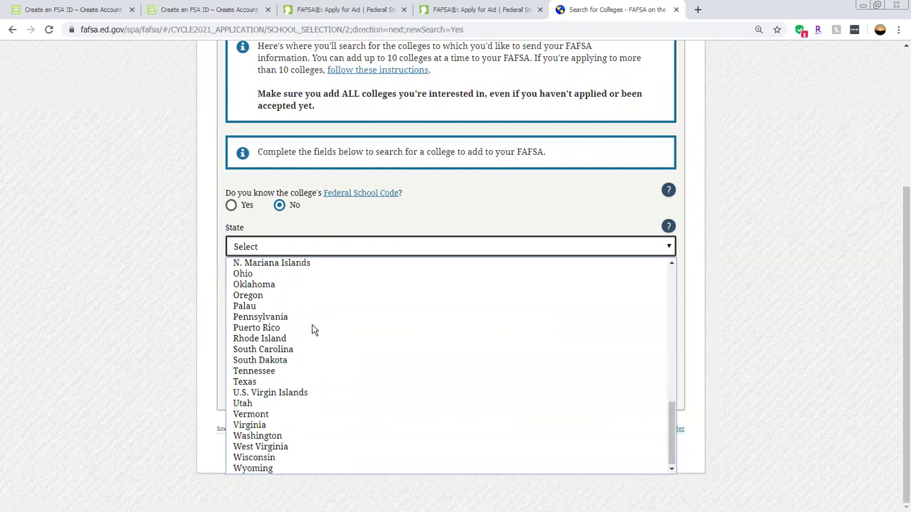
click(259, 404)
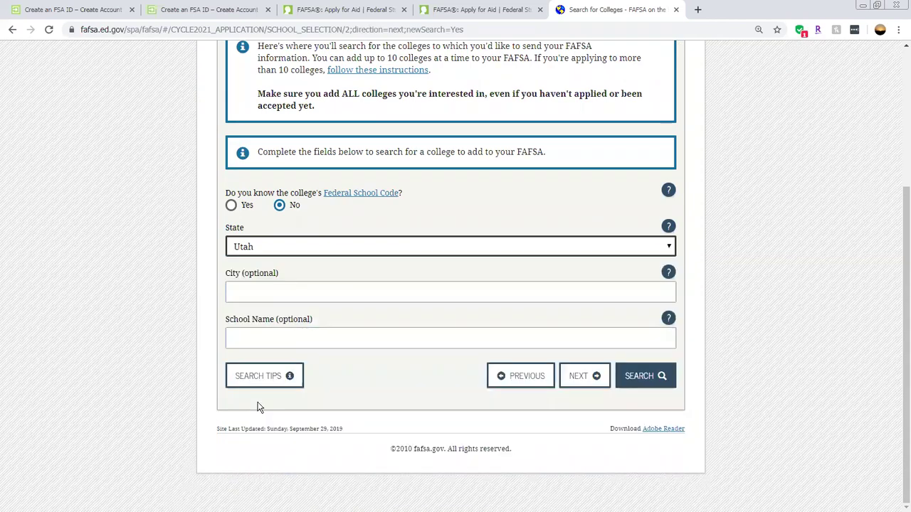
click(284, 293)
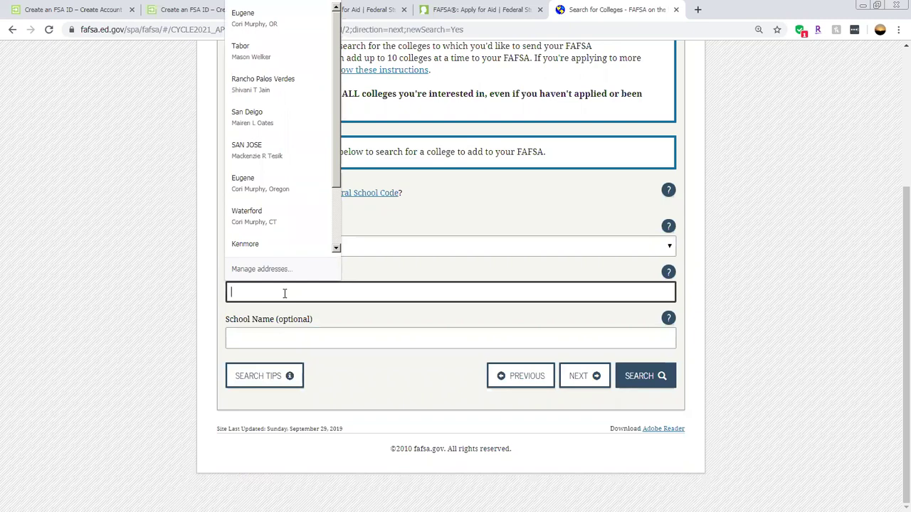
text(Salt Lake City)
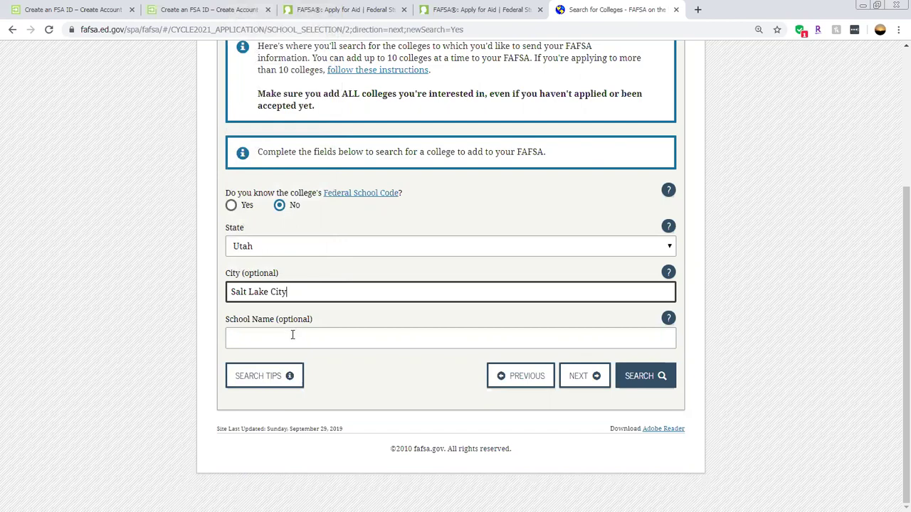
click(632, 377)
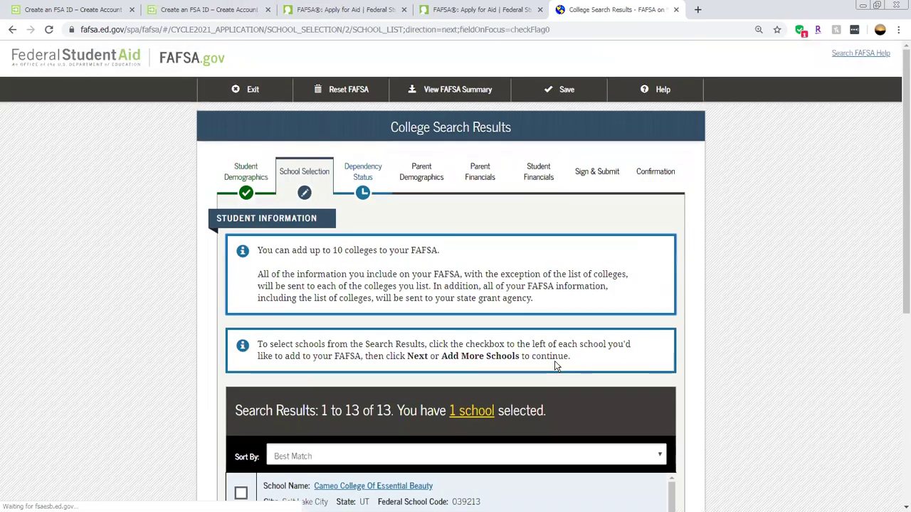
Step: Check University Of Utah in the Salt Lake City results and start a fresh college search
scroll(507, 358, down, 2)
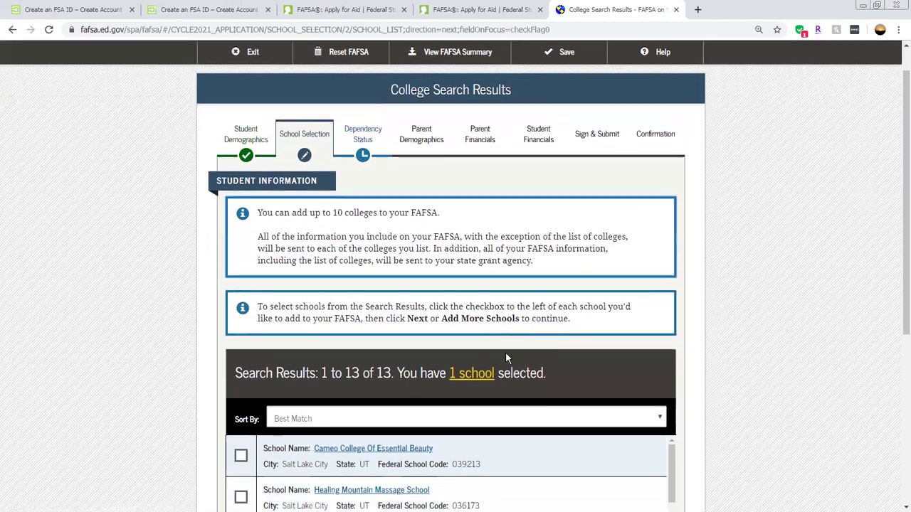
scroll(499, 340, down, 3)
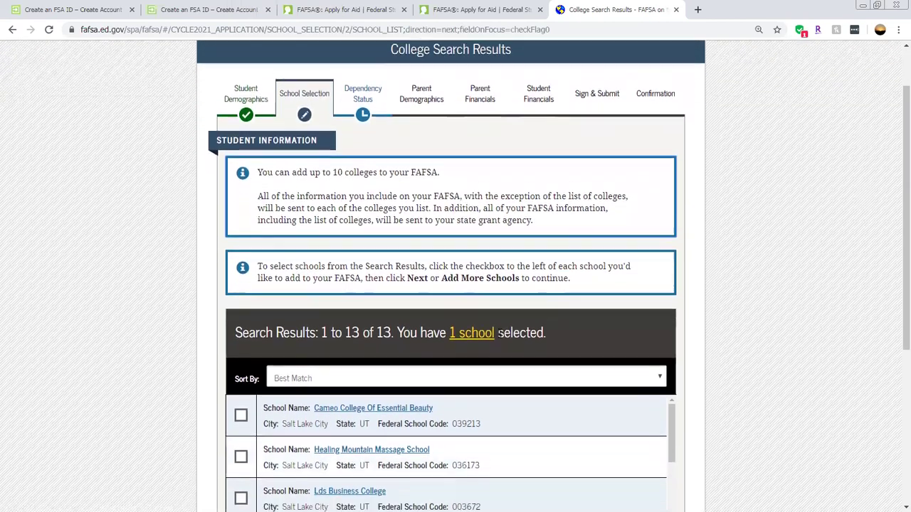
scroll(500, 333, down, 2)
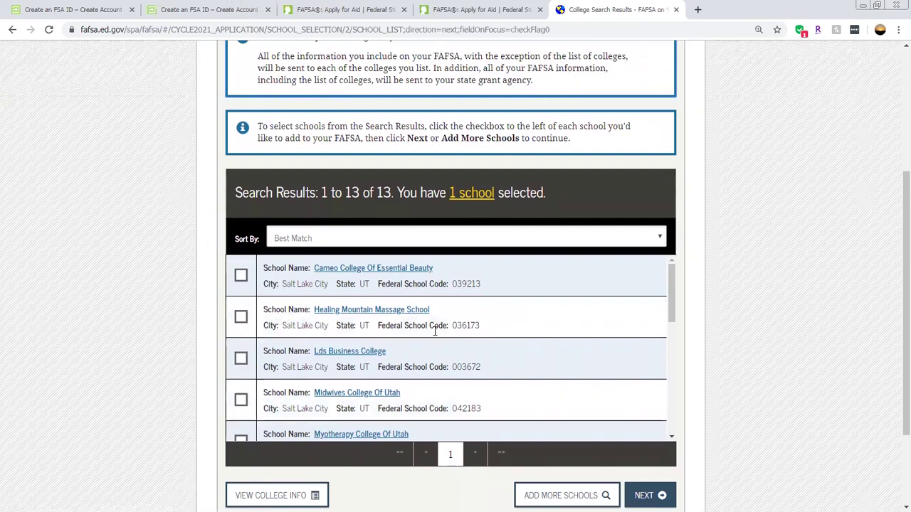
drag(671, 305, 678, 410)
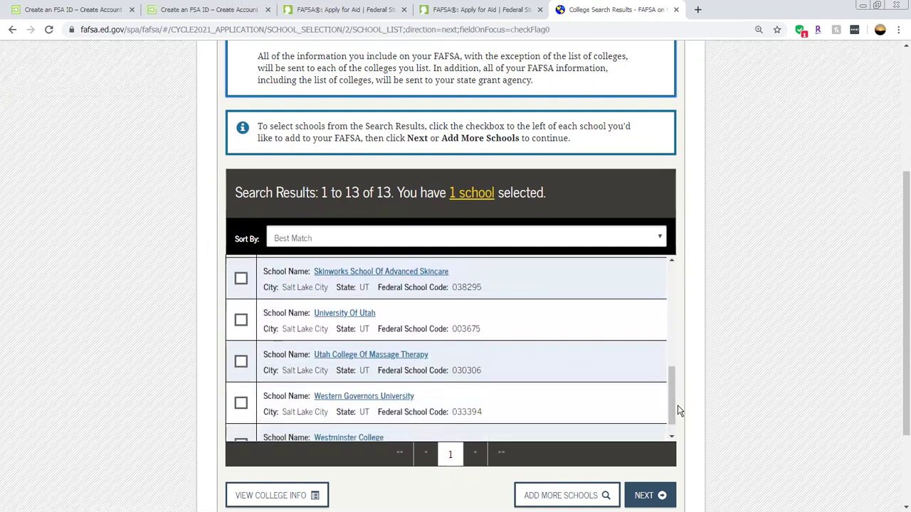
click(241, 322)
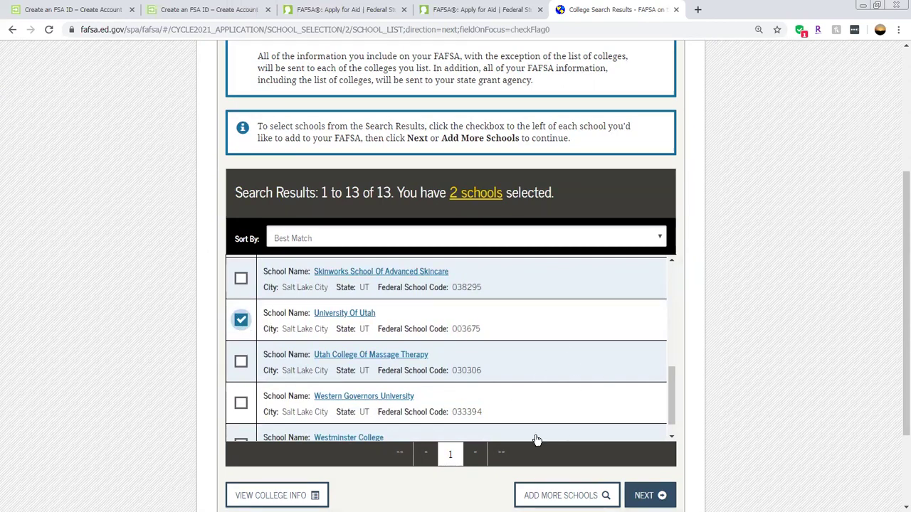
click(558, 496)
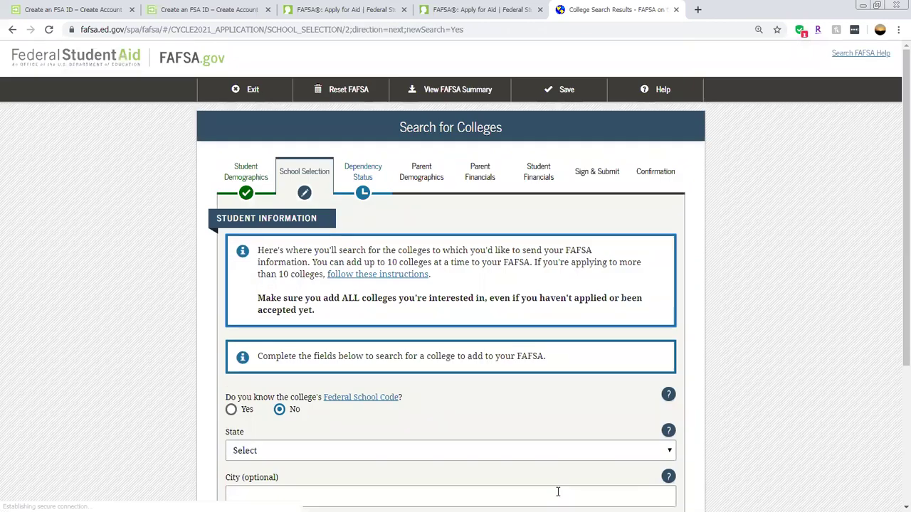
Step: Run a college search with the state set to Hawaii, listing 21 schools
scroll(557, 423, down, 1)
scroll(559, 424, down, 2)
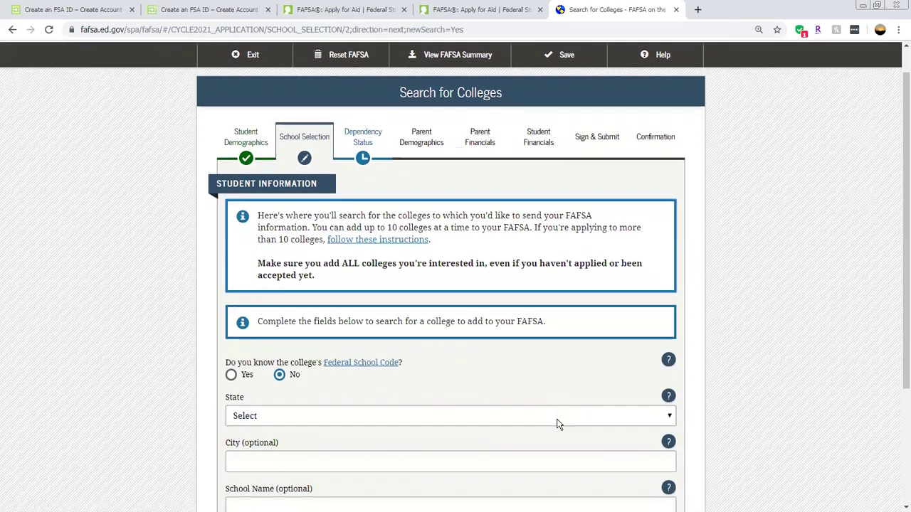
scroll(559, 425, down, 1)
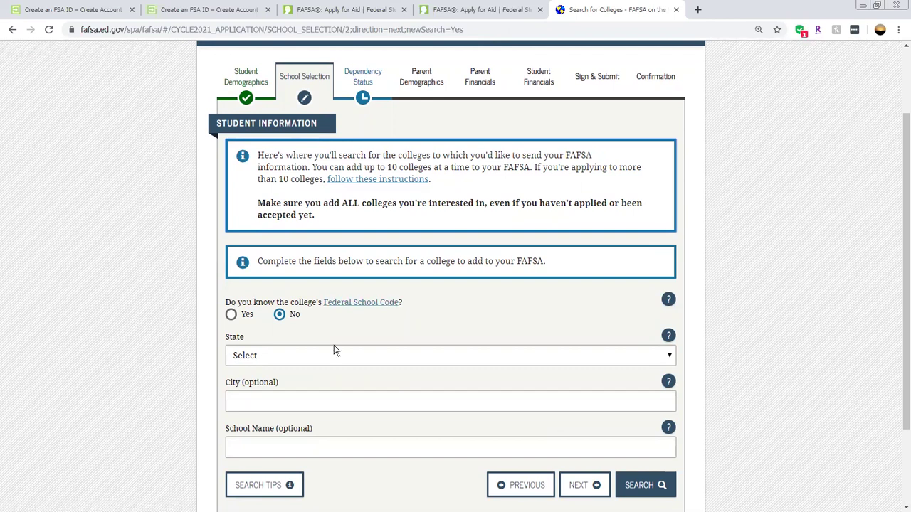
click(306, 358)
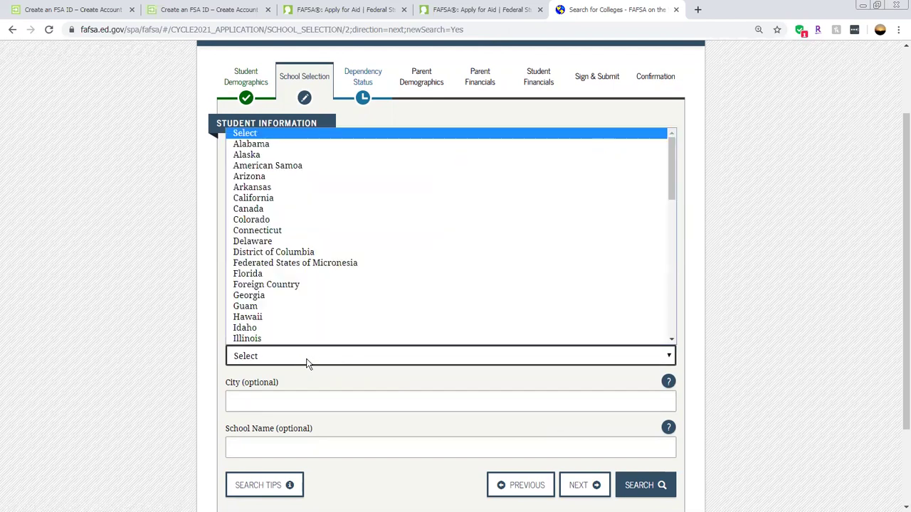
key(Escape)
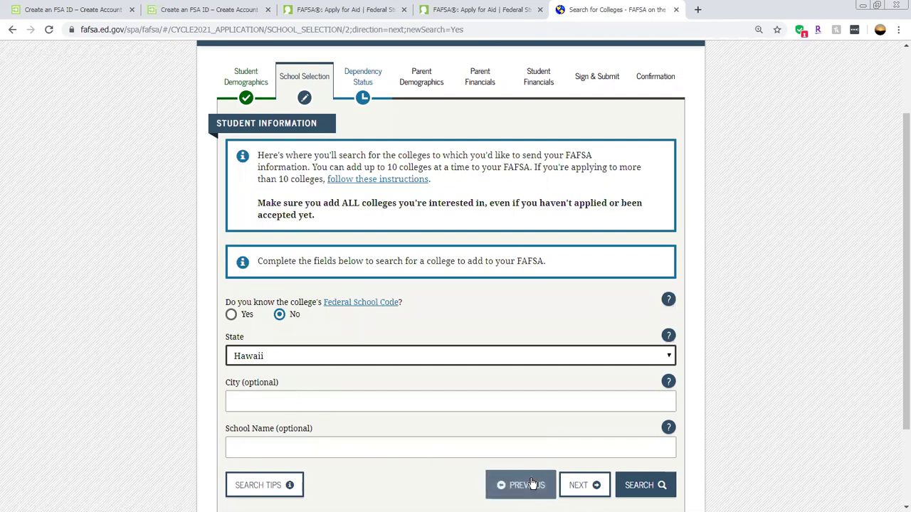
click(637, 489)
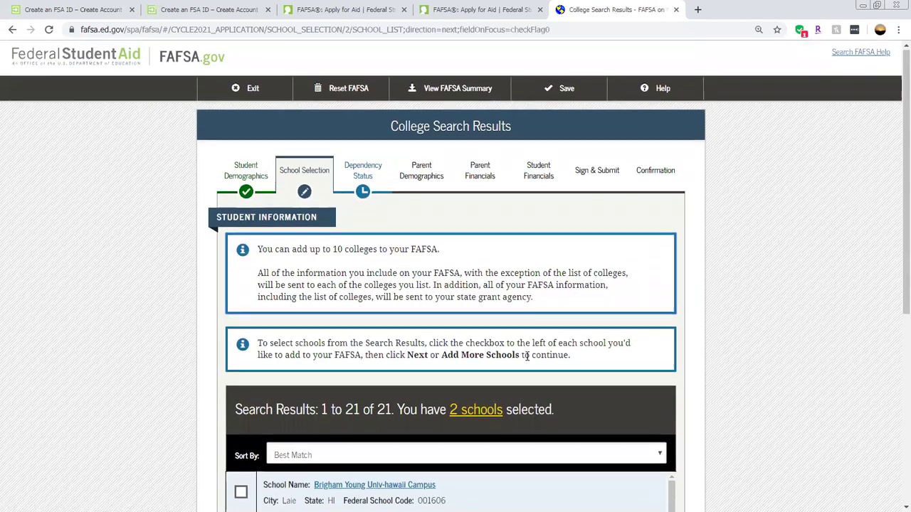
Step: Check Brigham Young Univ-hawaii Campus, making it the third selected school
scroll(525, 356, down, 1)
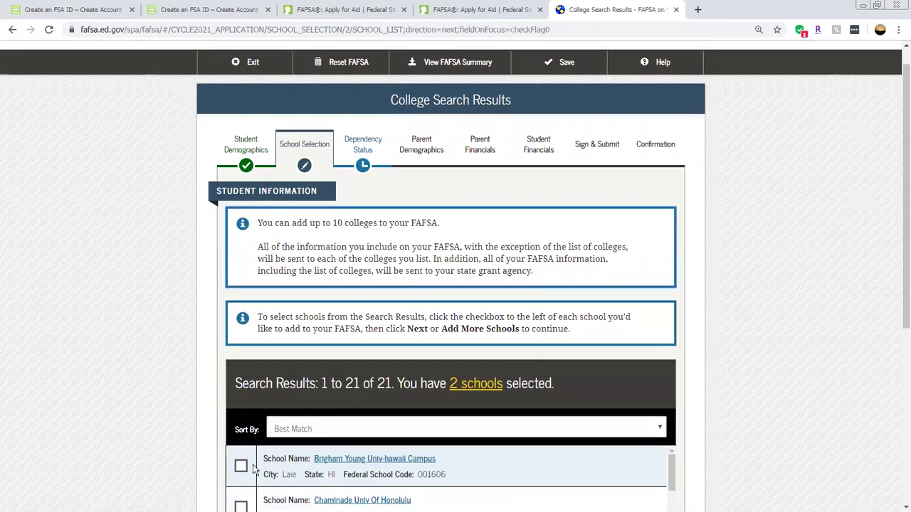
click(241, 466)
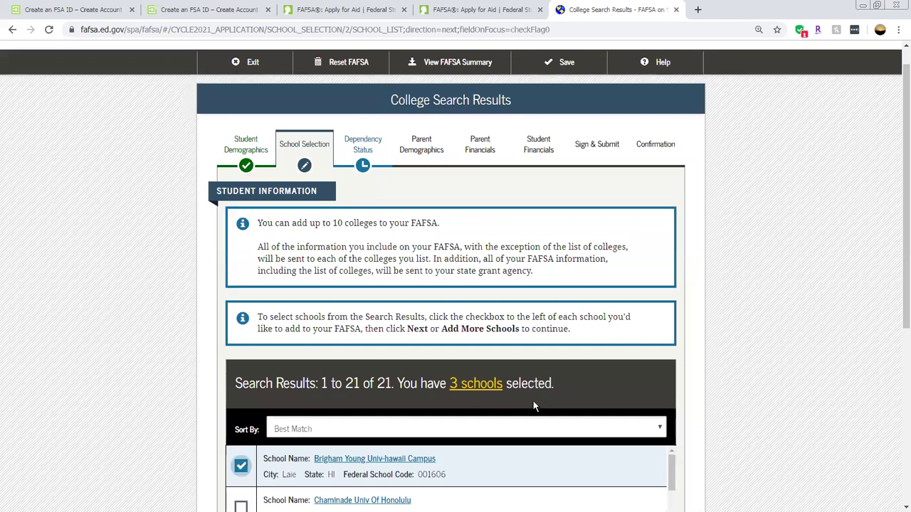
scroll(577, 396, down, 3)
scroll(577, 396, down, 4)
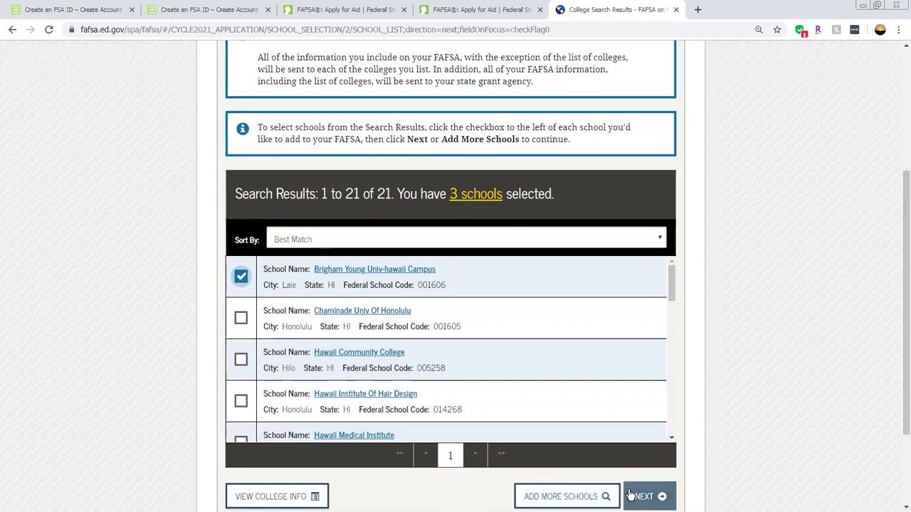
scroll(629, 496, down, 1)
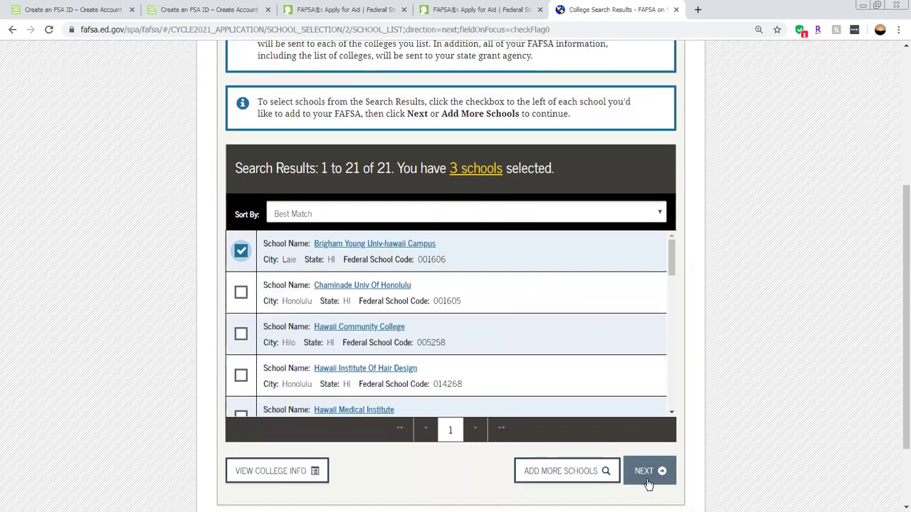
Step: On the housing plans page, set University Of Utah's housing to On Campus
click(647, 471)
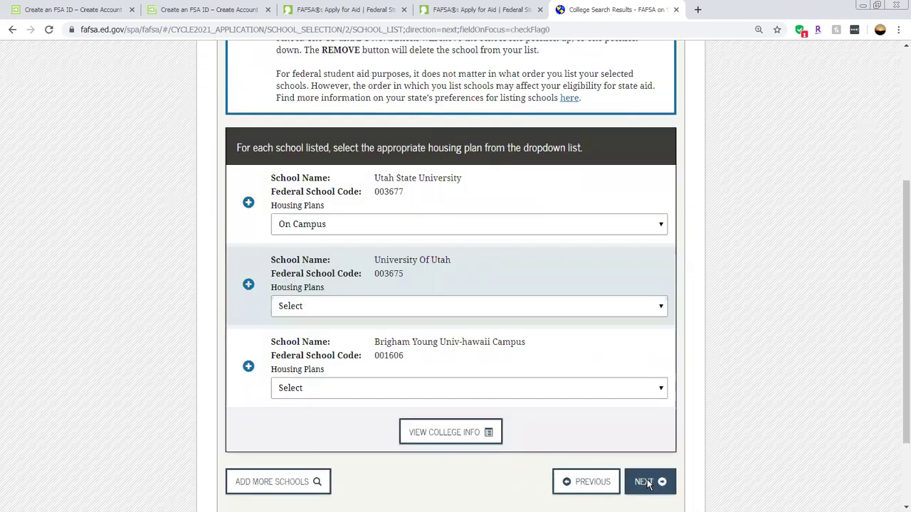
scroll(573, 368, down, 1)
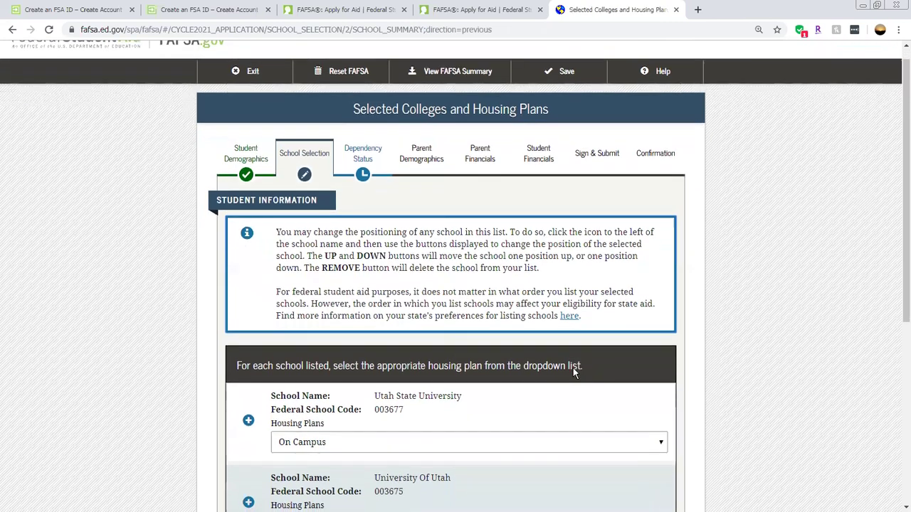
scroll(573, 368, down, 1)
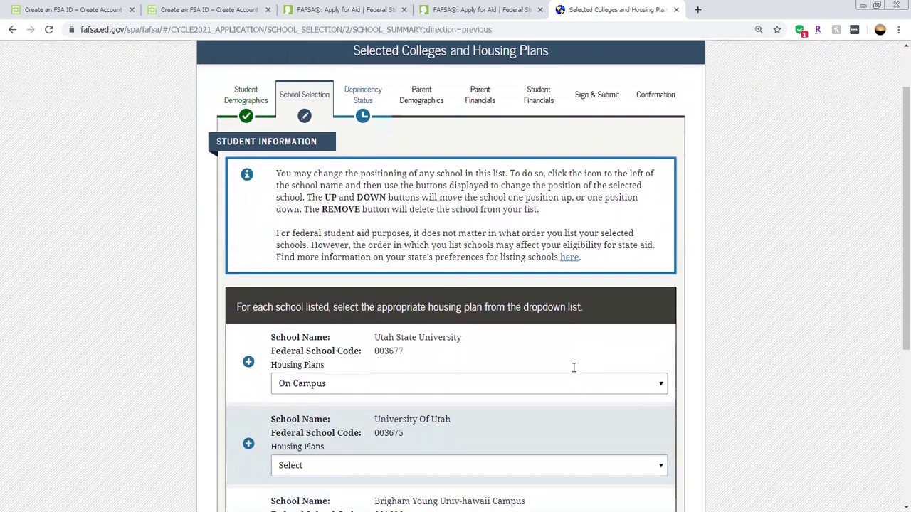
scroll(574, 372, down, 1)
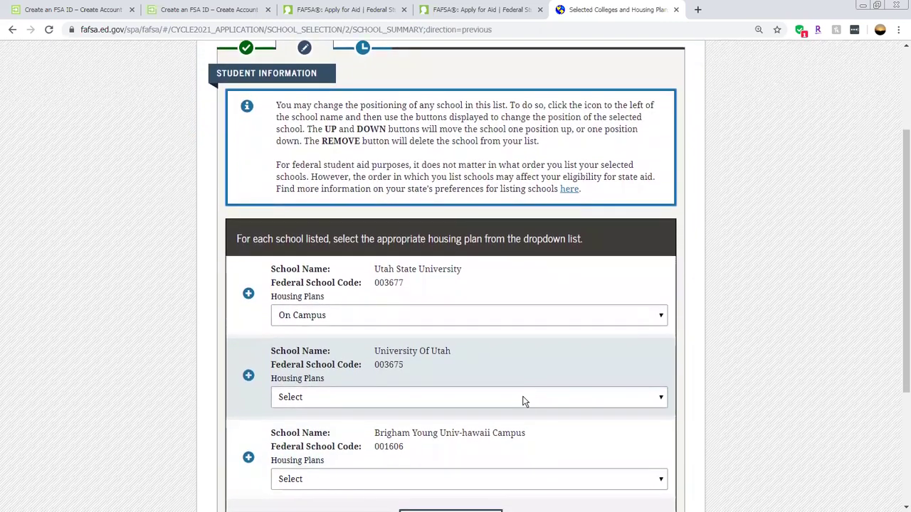
click(522, 401)
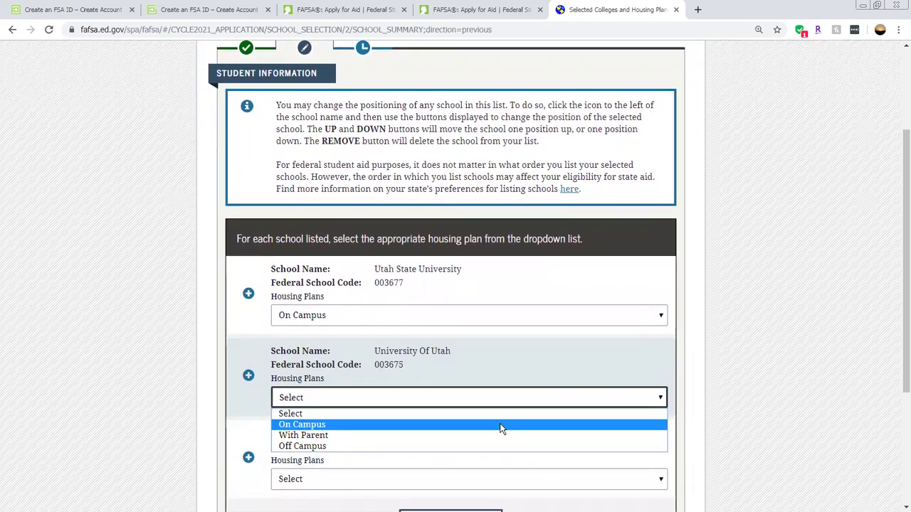
click(500, 425)
Step: Set Brigham Young Univ-hawaii Campus housing to On Campus and save the school choices
scroll(476, 459, down, 1)
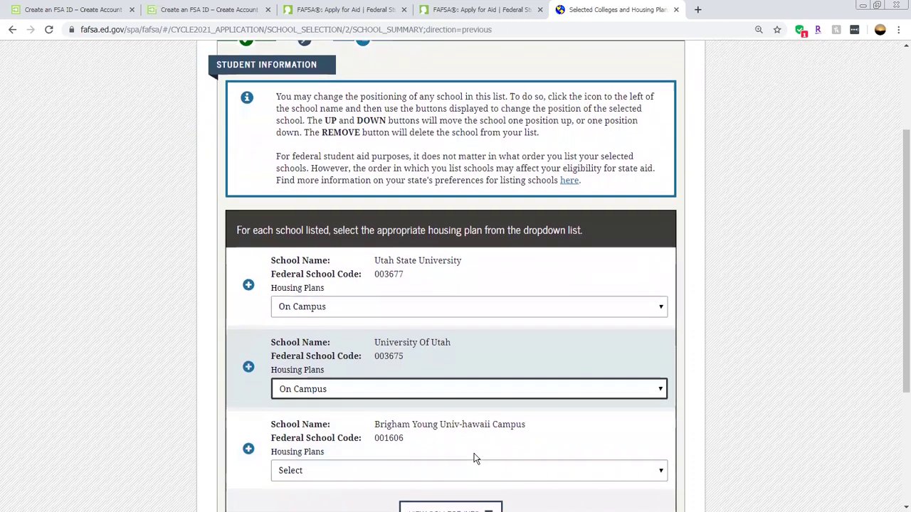
click(466, 464)
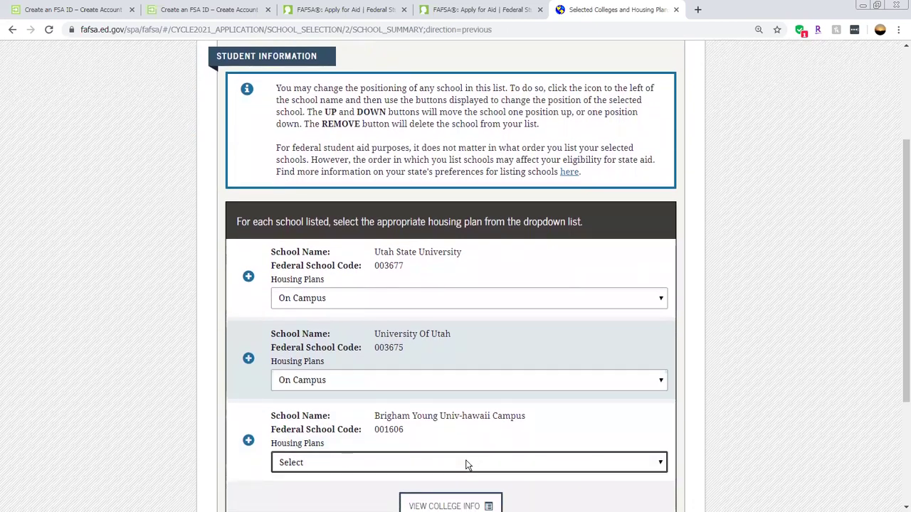
click(466, 464)
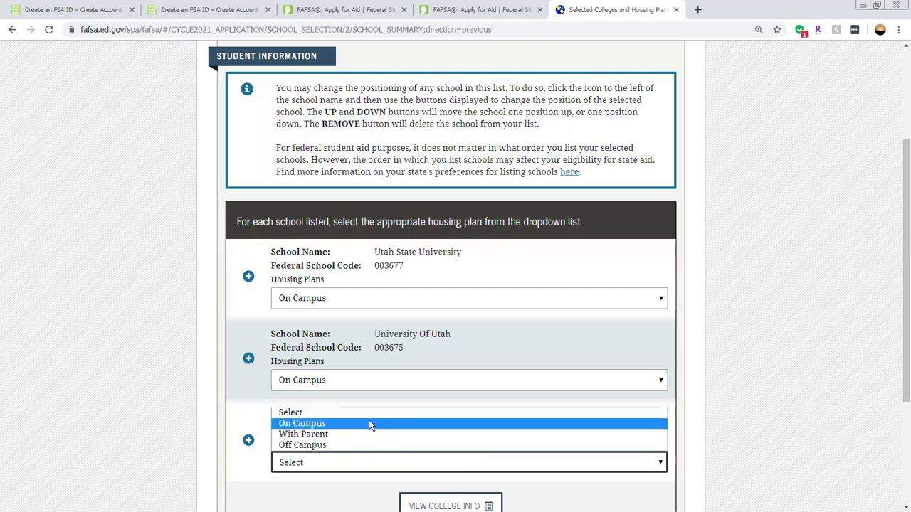
key(Escape)
key(Down)
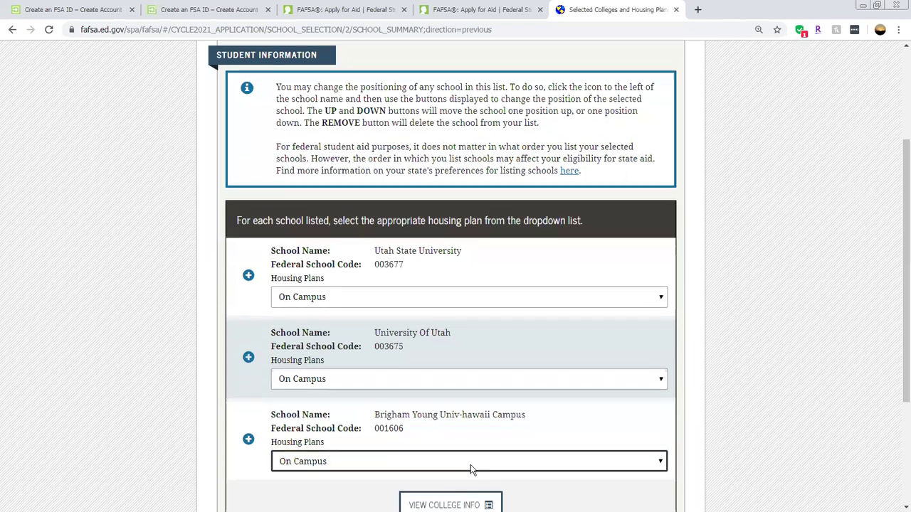
scroll(472, 470, down, 1)
scroll(469, 469, down, 2)
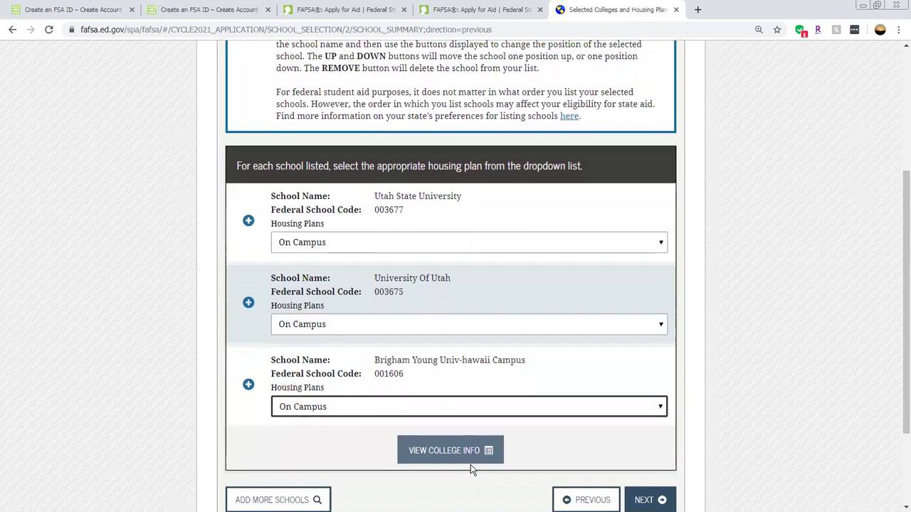
scroll(472, 470, down, 1)
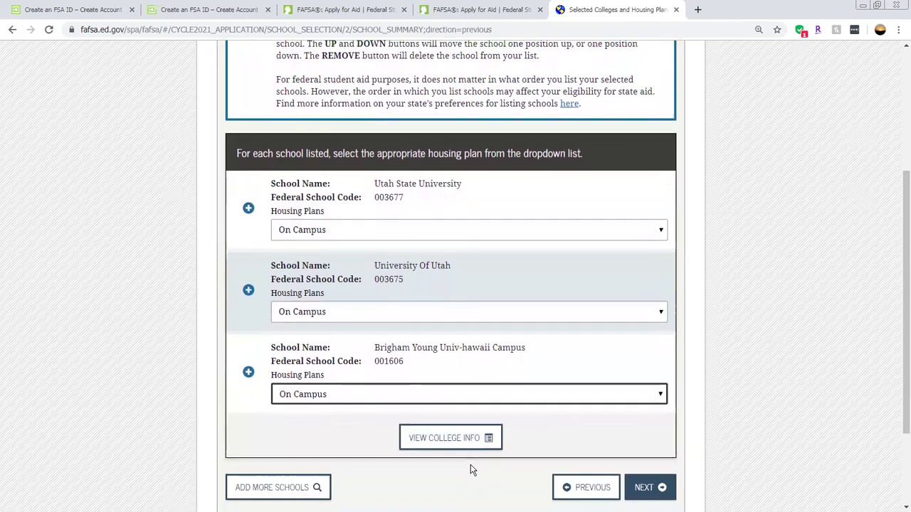
click(645, 489)
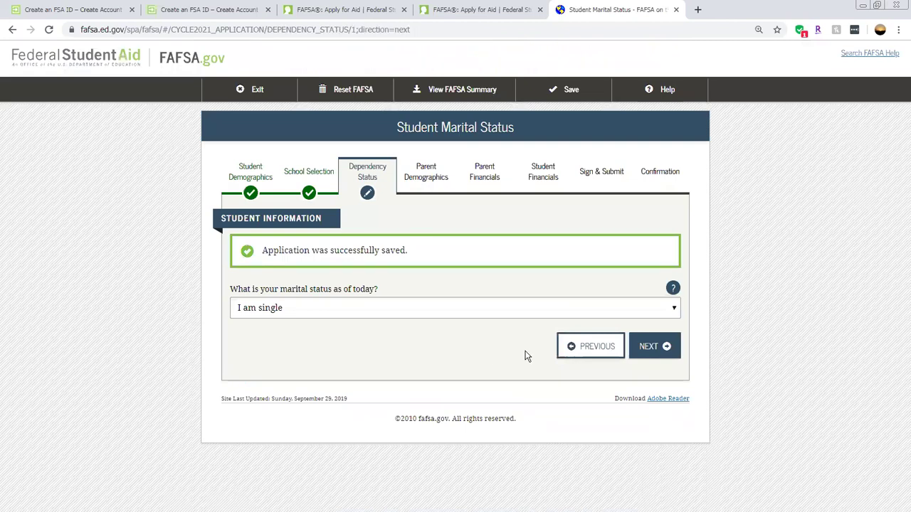
Step: Keep marital status as single and answer No to both dependents questions
click(649, 349)
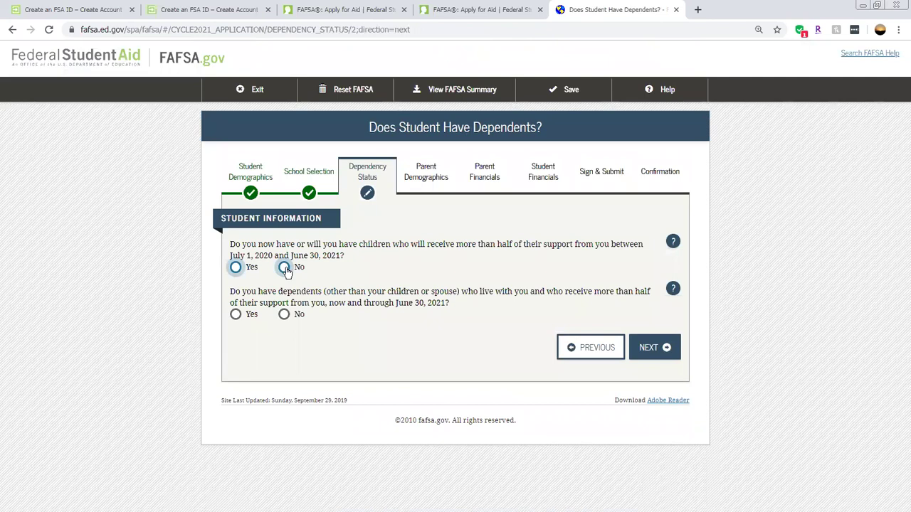
click(284, 268)
click(284, 316)
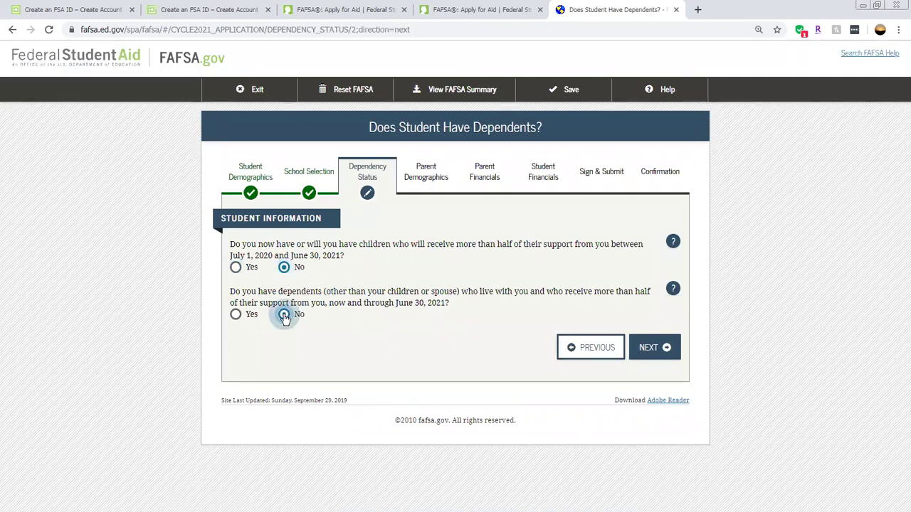
click(648, 348)
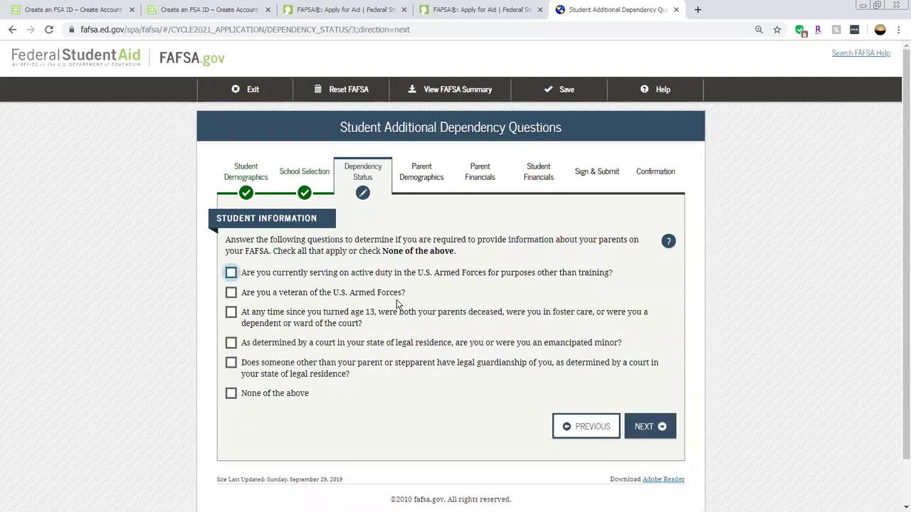
Step: Check None of the above, answer No to homelessness, and choose to provide parent information
click(230, 395)
click(230, 395)
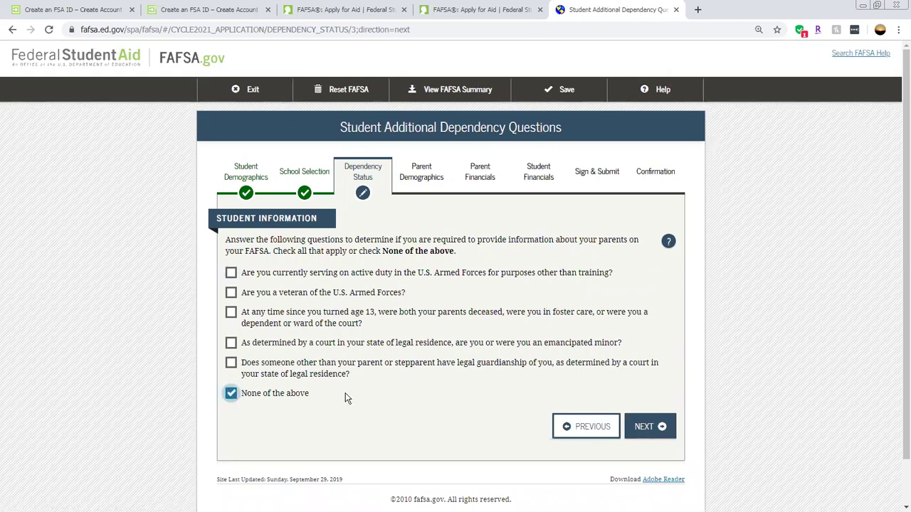
click(642, 426)
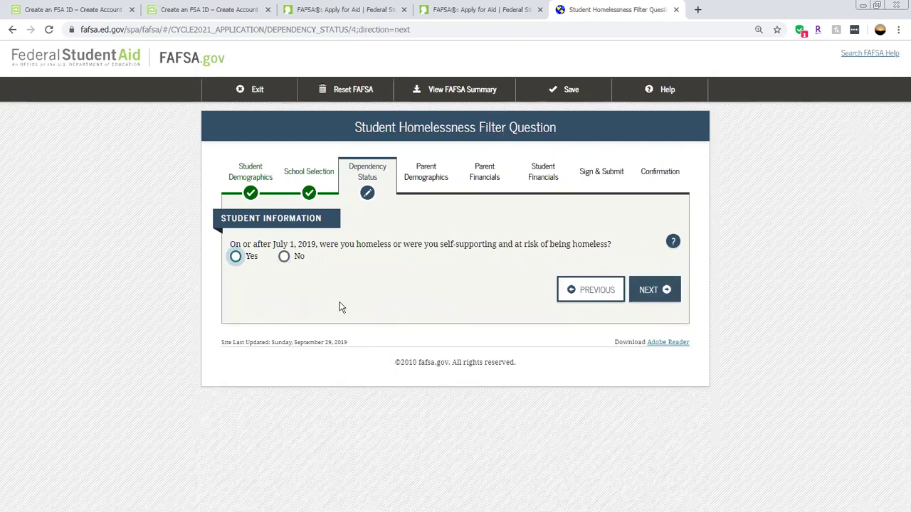
click(284, 259)
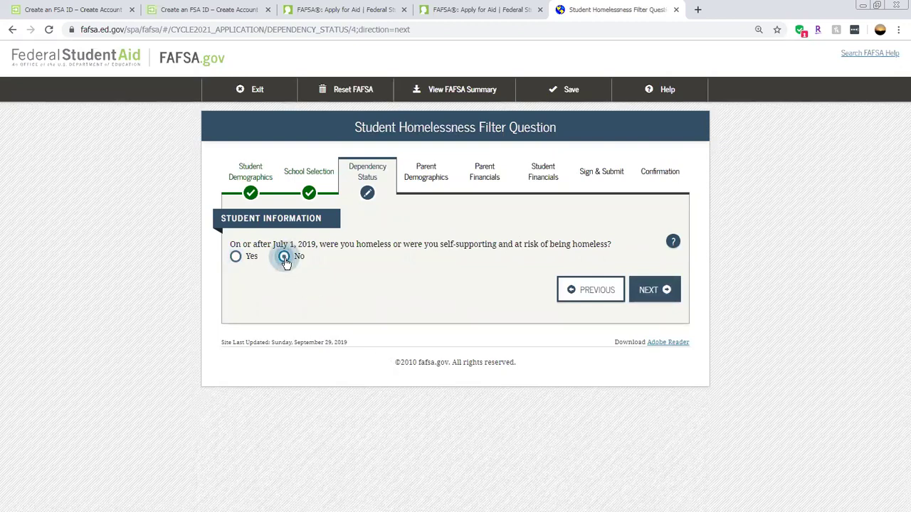
click(654, 297)
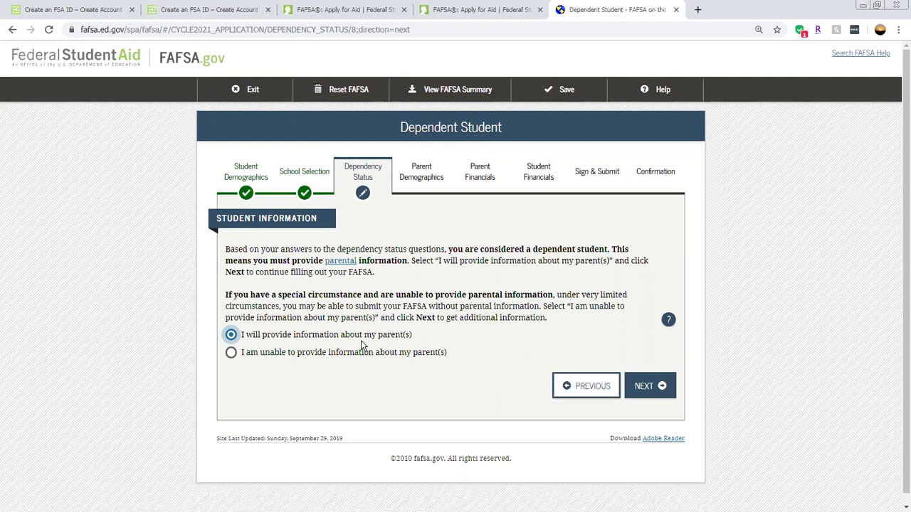
click(645, 389)
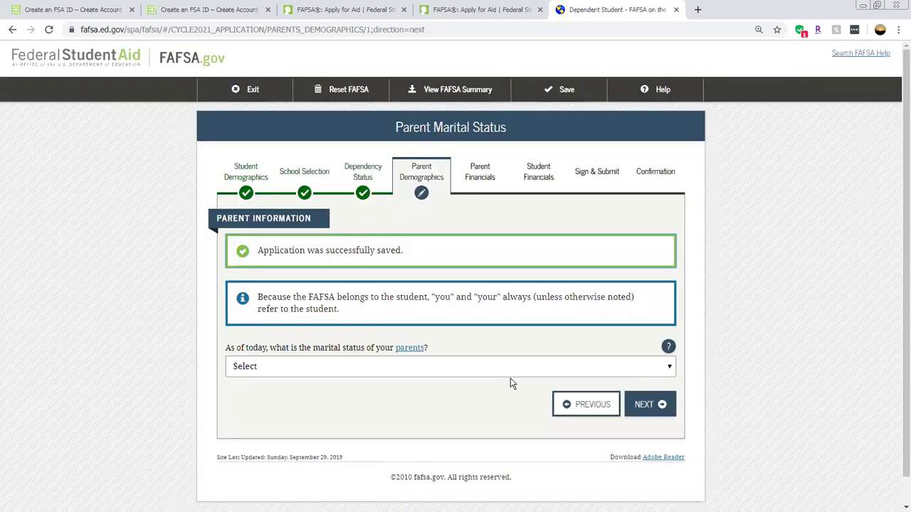
Step: Set the parents' marital status to Married or Remarried with marriage date 07/1998
click(488, 368)
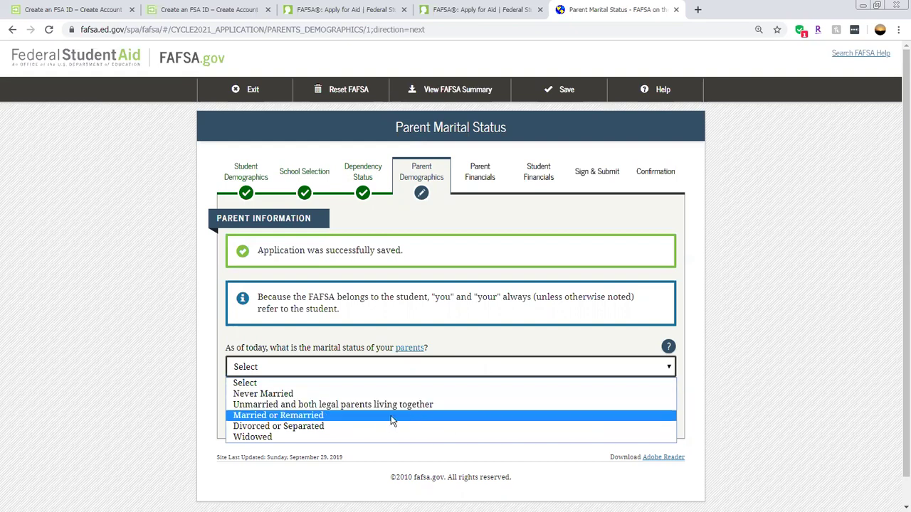
click(368, 418)
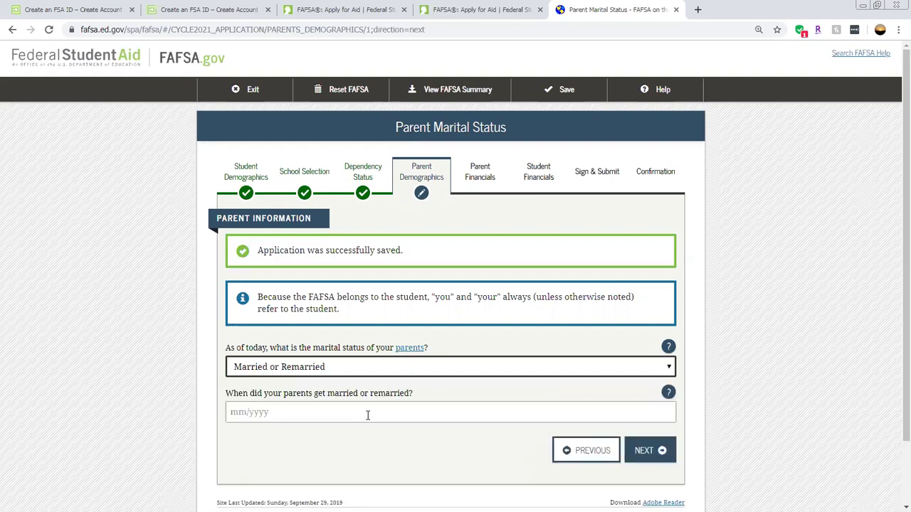
click(370, 414)
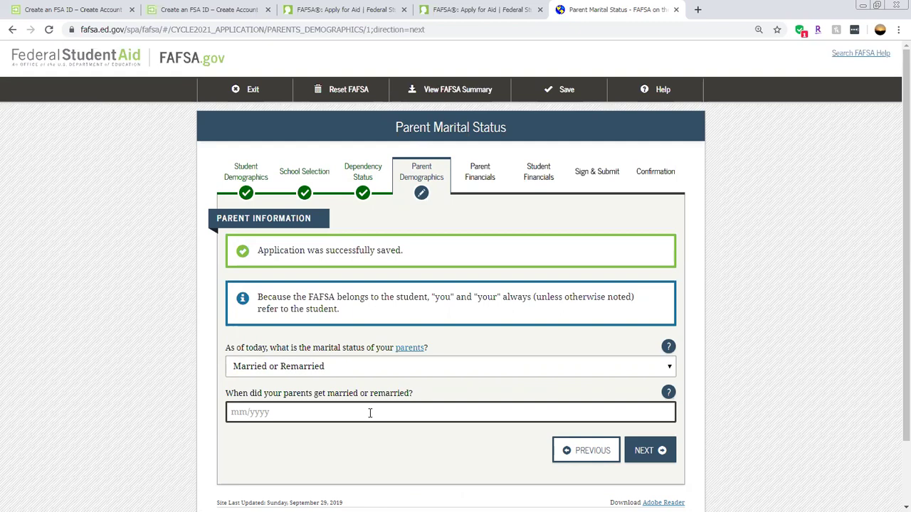
text(07/1998)
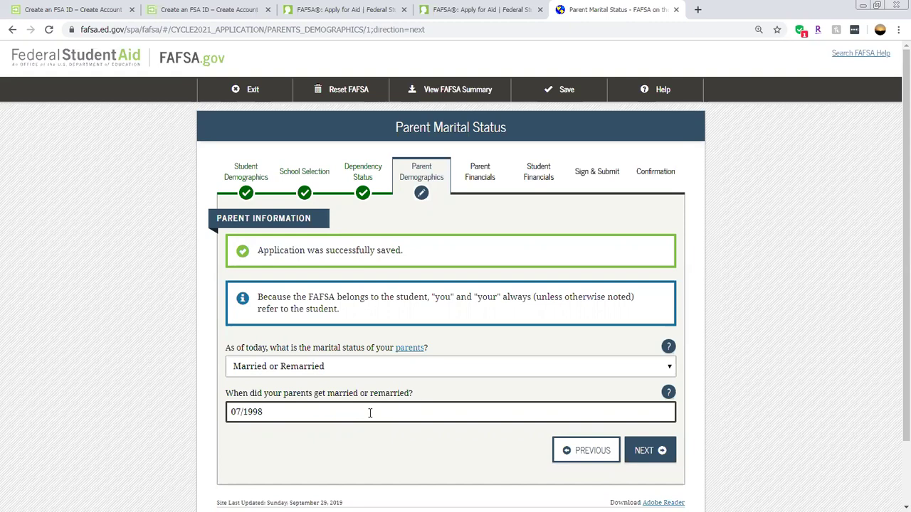
click(639, 453)
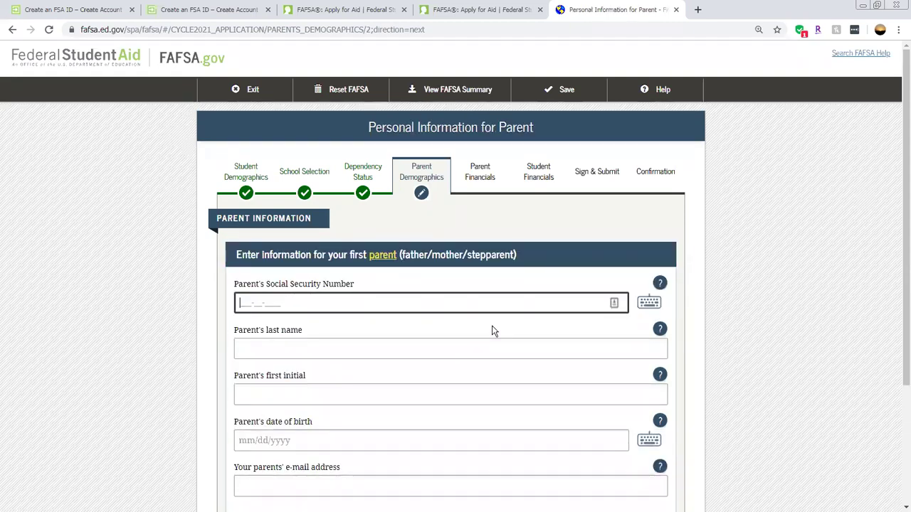
Step: Enter the first parent's Social Security number, last name, first initial and date of birth
key(Tab)
key(Tab)
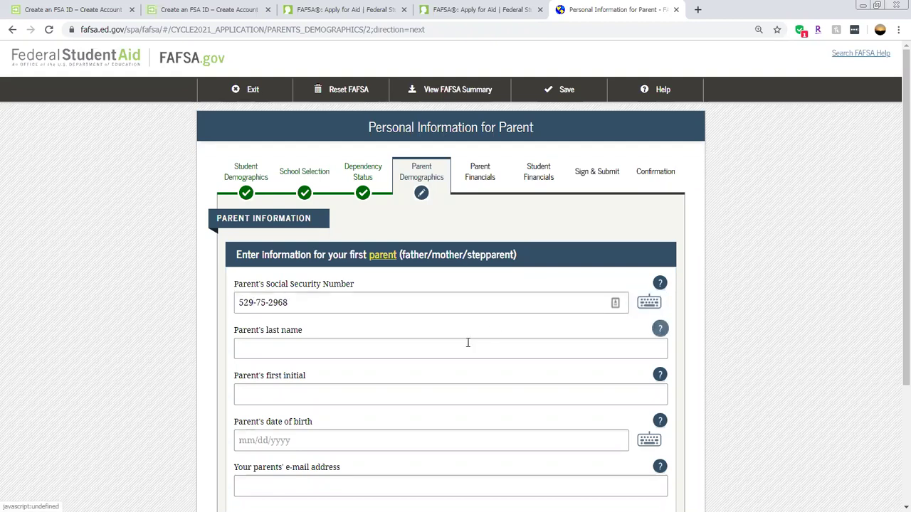
click(466, 345)
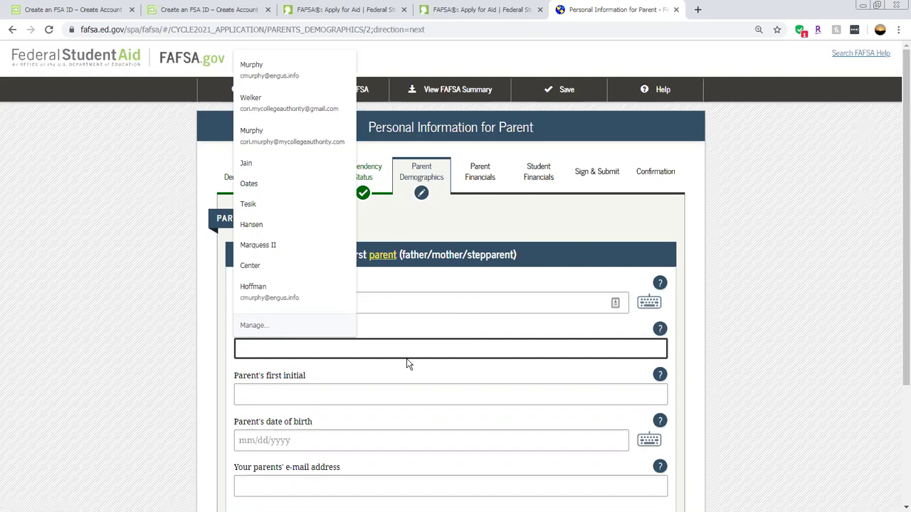
click(408, 390)
click(414, 348)
text(Morgan)
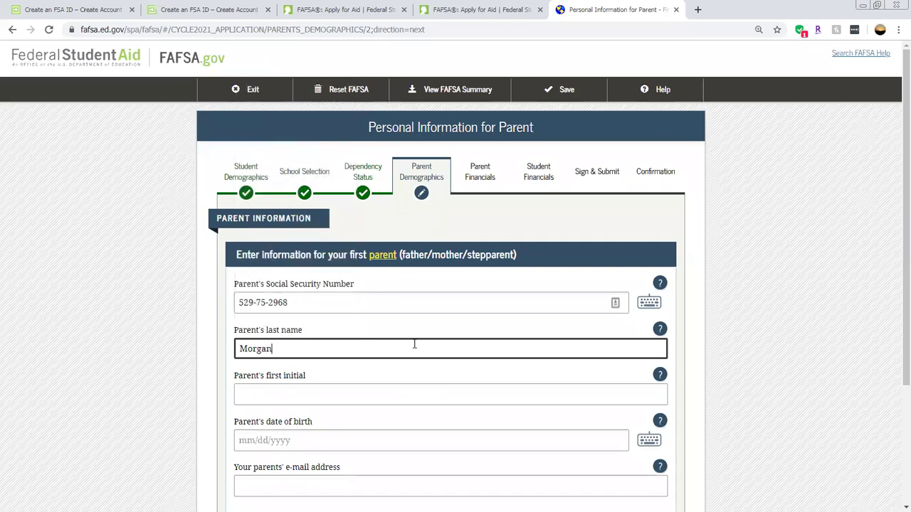
click(301, 393)
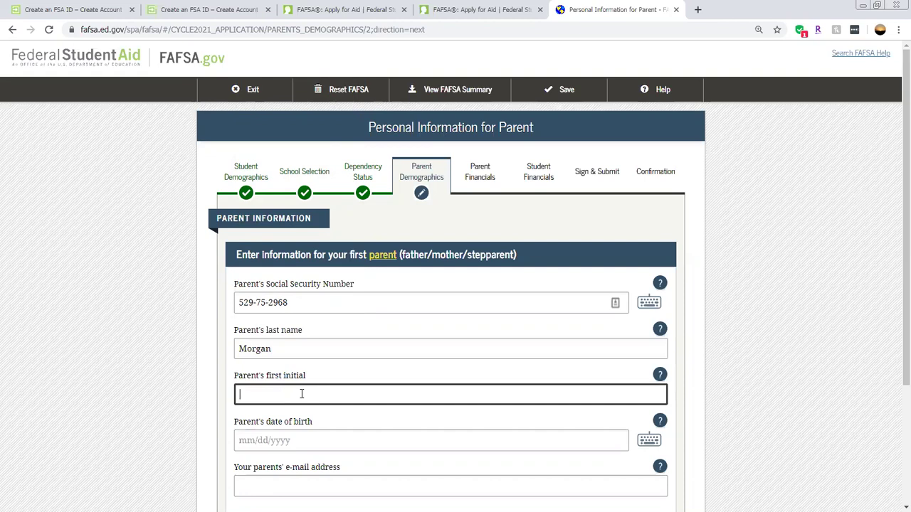
text(L)
click(270, 438)
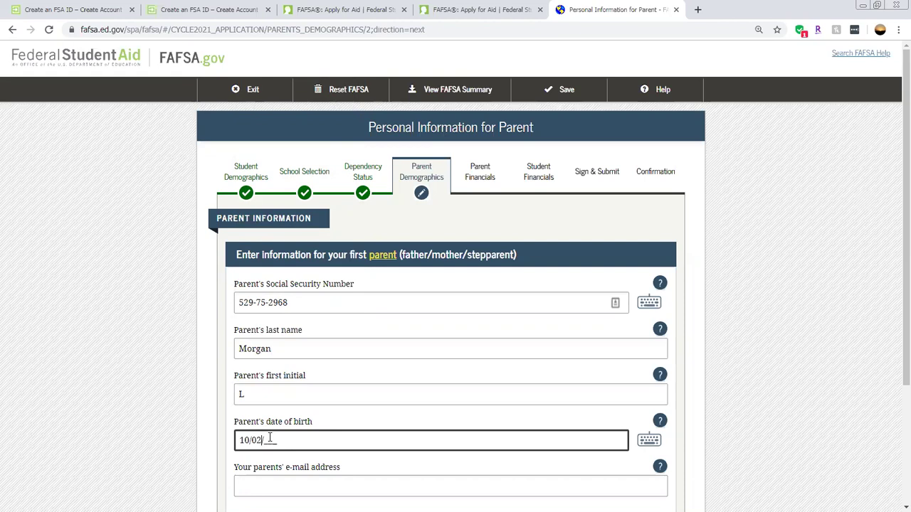
key(Tab)
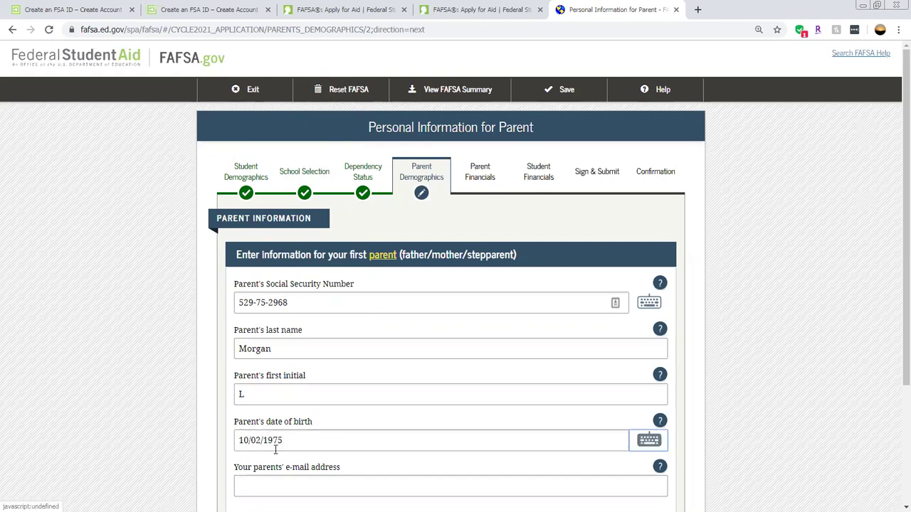
scroll(274, 449, down, 2)
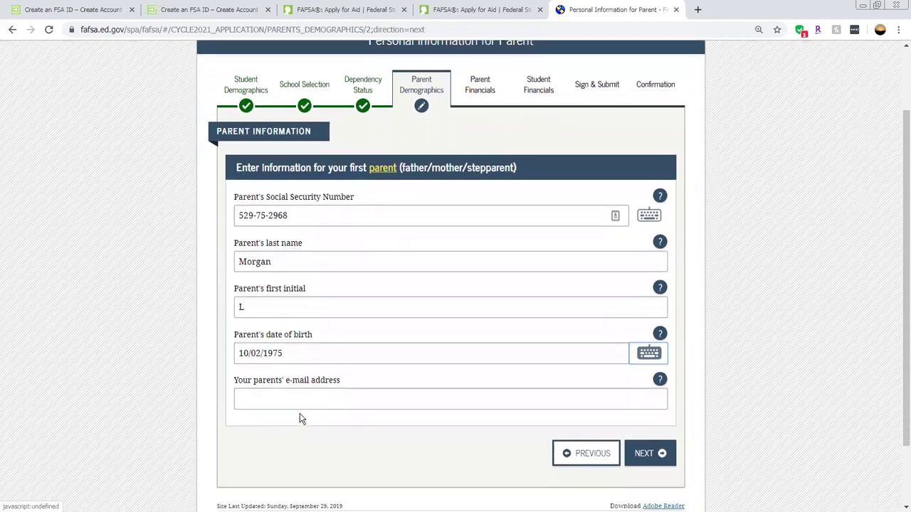
Step: Enter the parent's e-mail address, confirm it in the re-enter field, and continue
click(311, 393)
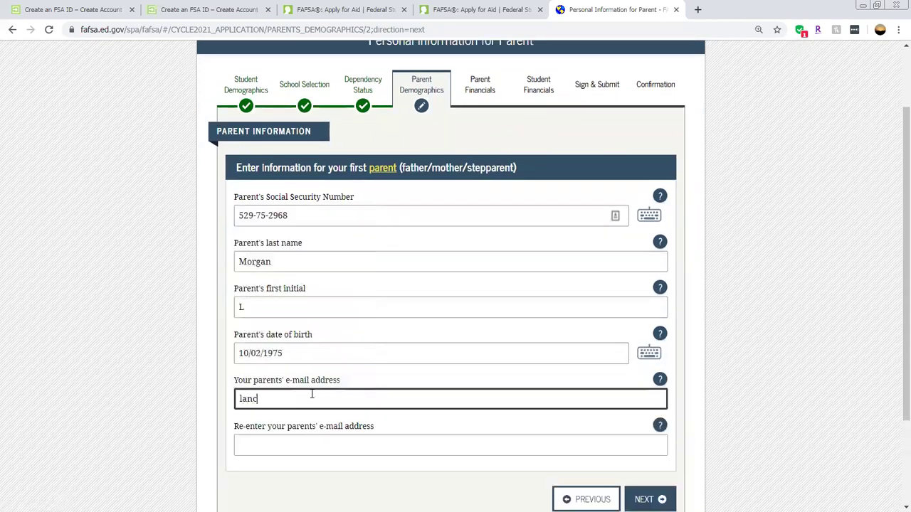
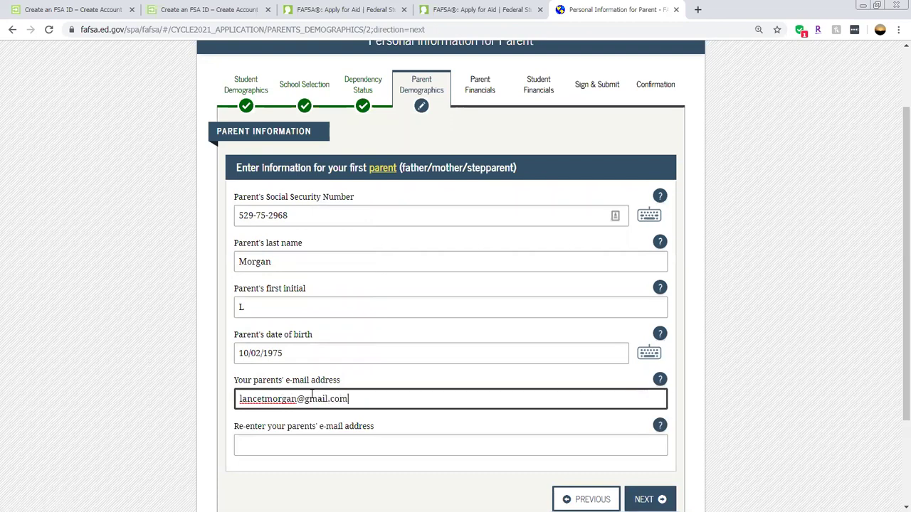
click(286, 444)
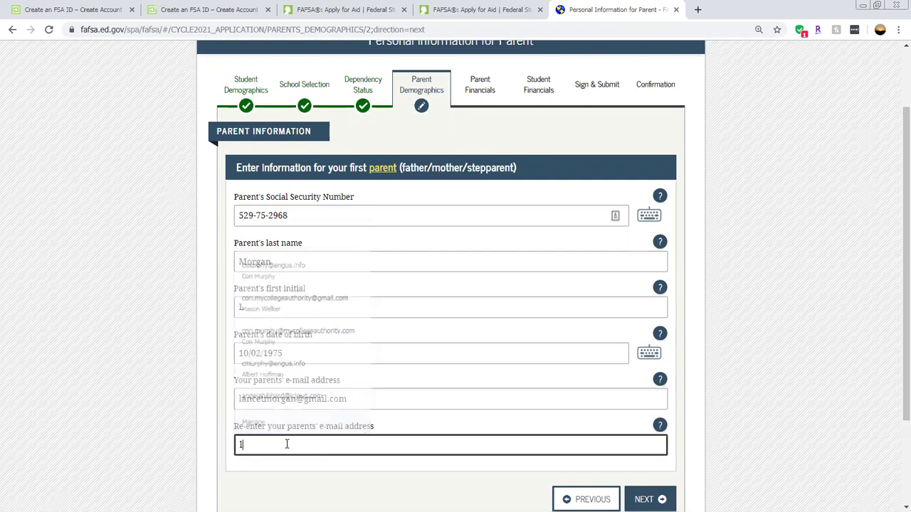
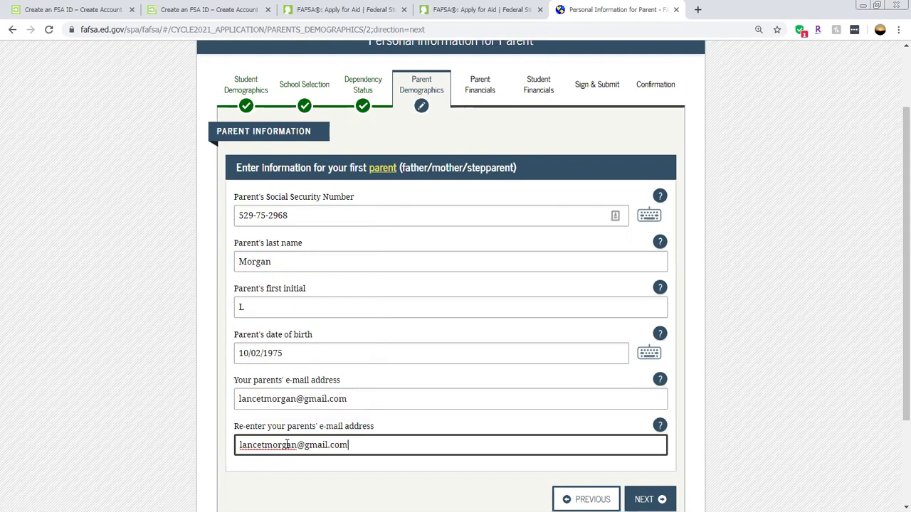
click(639, 497)
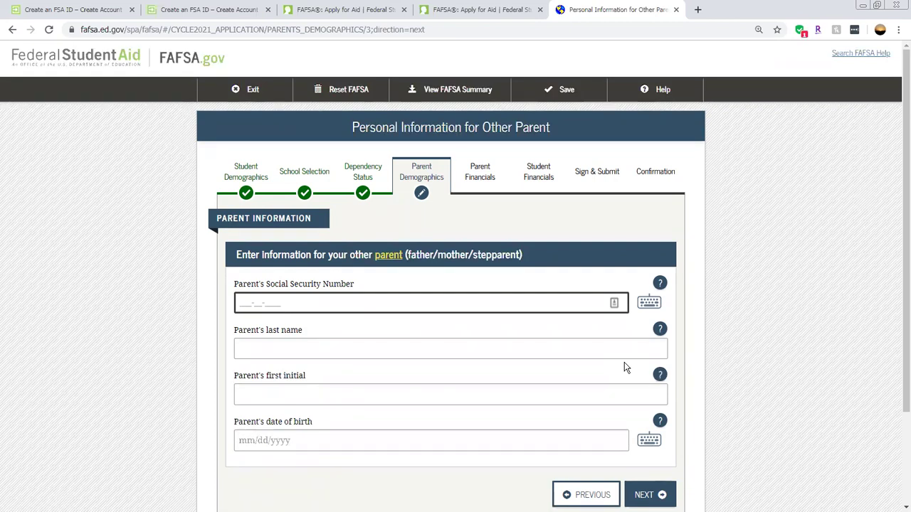
Step: Fill the Other Parent page with their SSN, last name, first initial and birth date
click(491, 348)
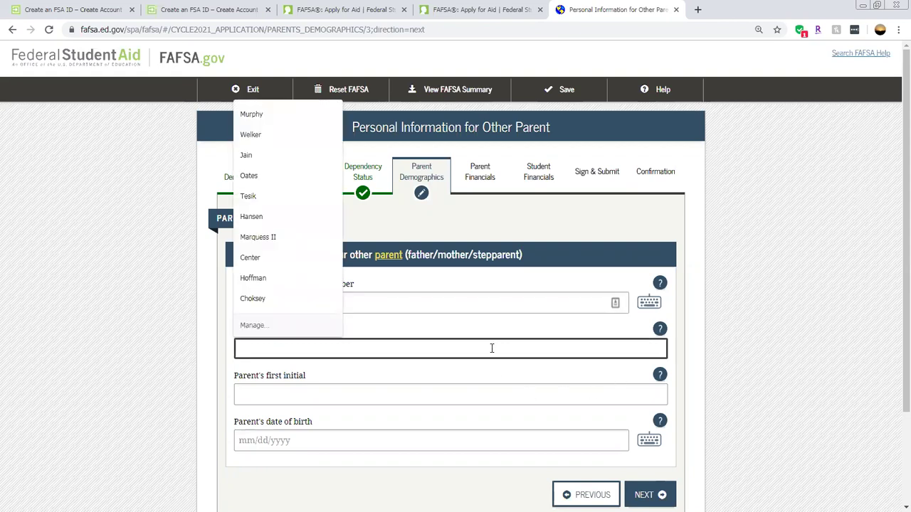
text(Morgan)
click(346, 395)
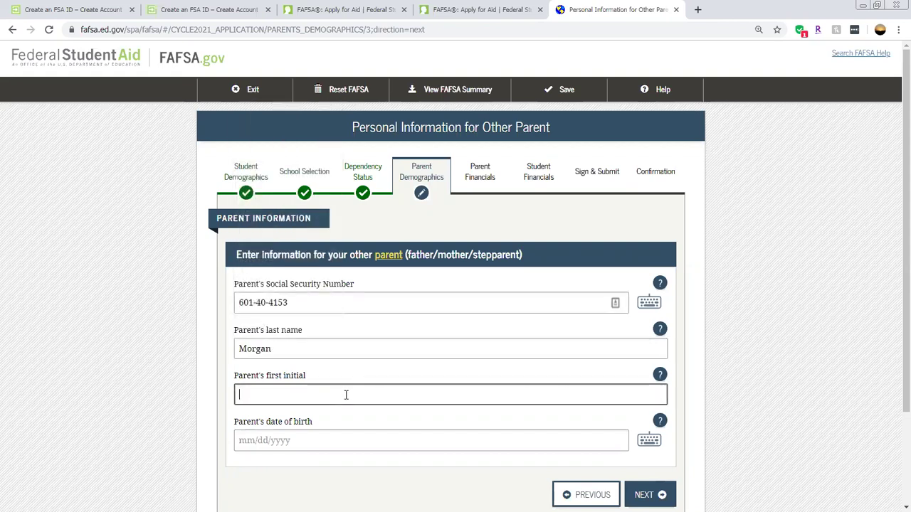
text(A)
click(304, 441)
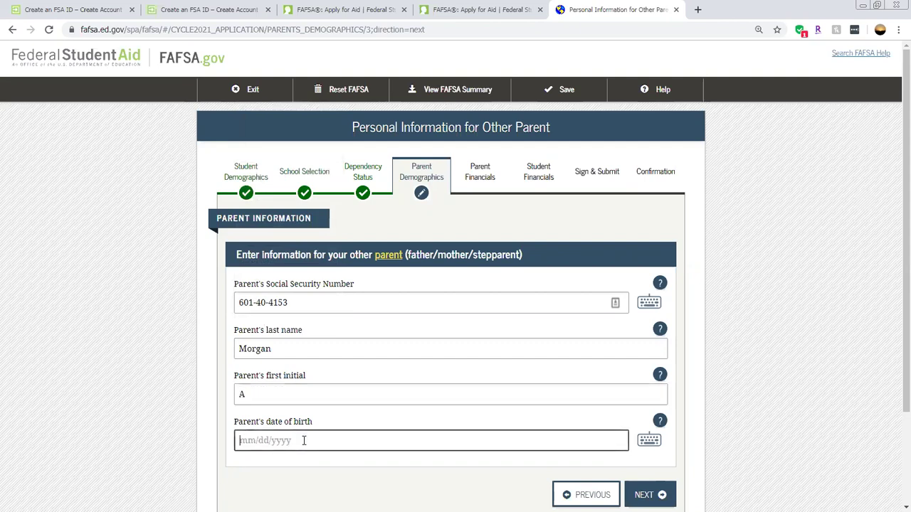
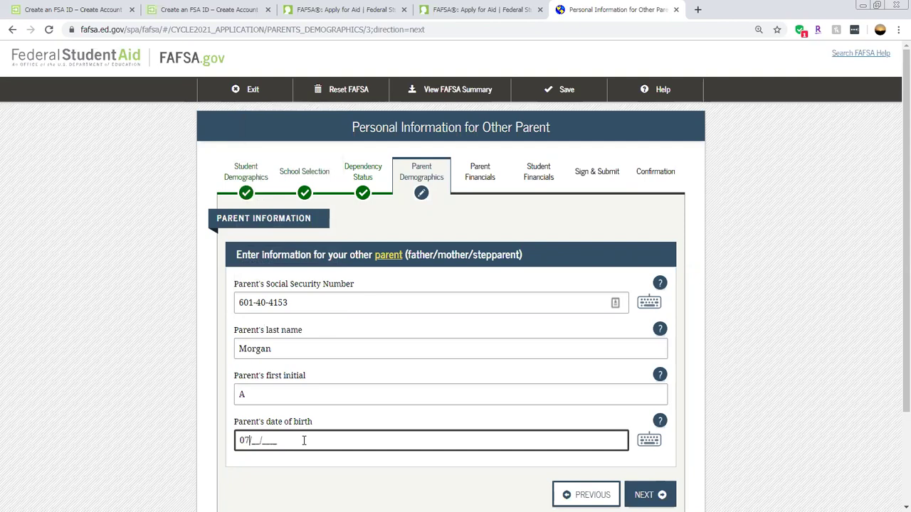
key(Tab)
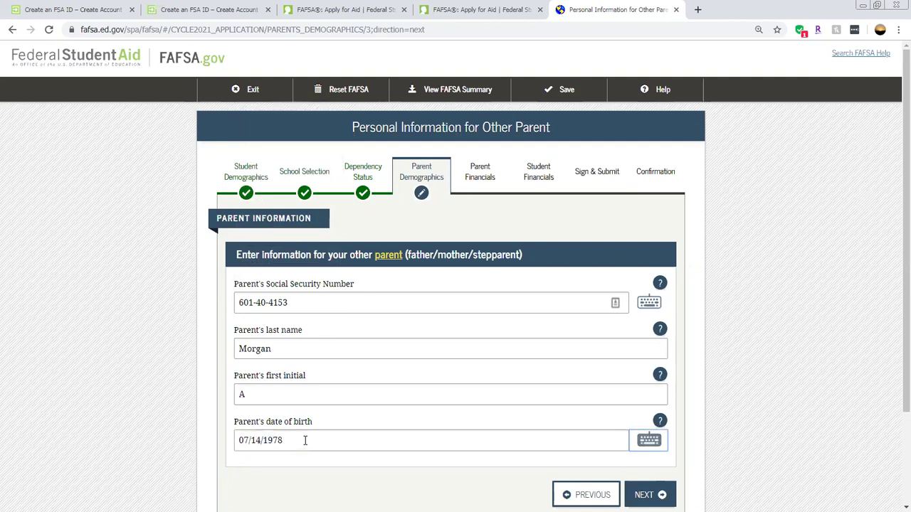
scroll(498, 477, down, 1)
Step: Submit the other parent's details and confirm the parents have lived in Utah 5+ years
click(642, 484)
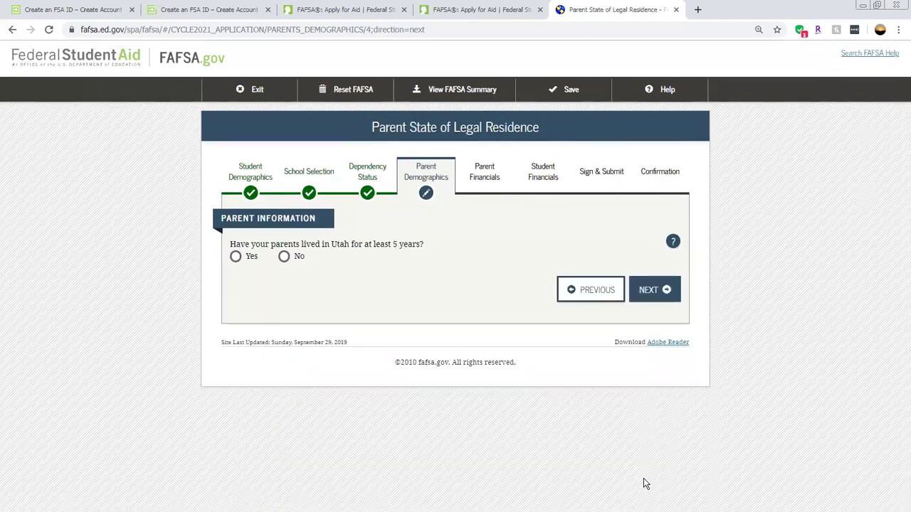
click(251, 258)
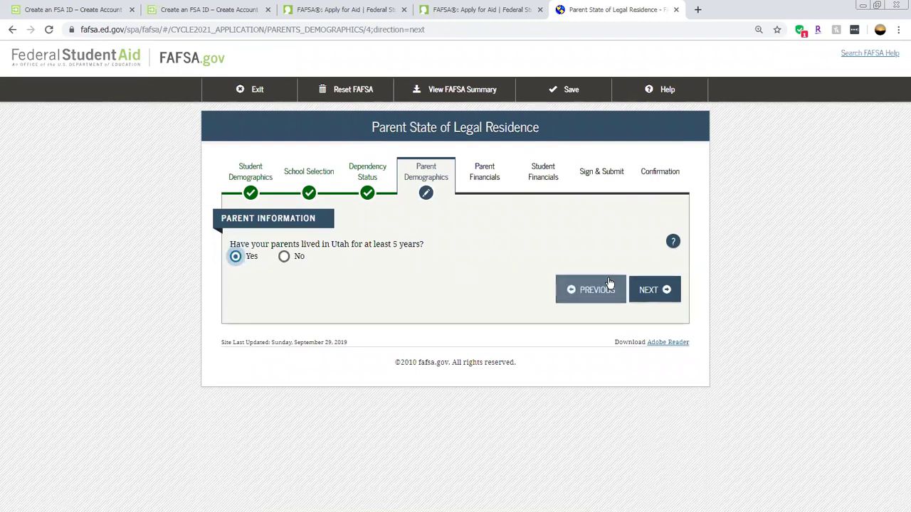
click(647, 293)
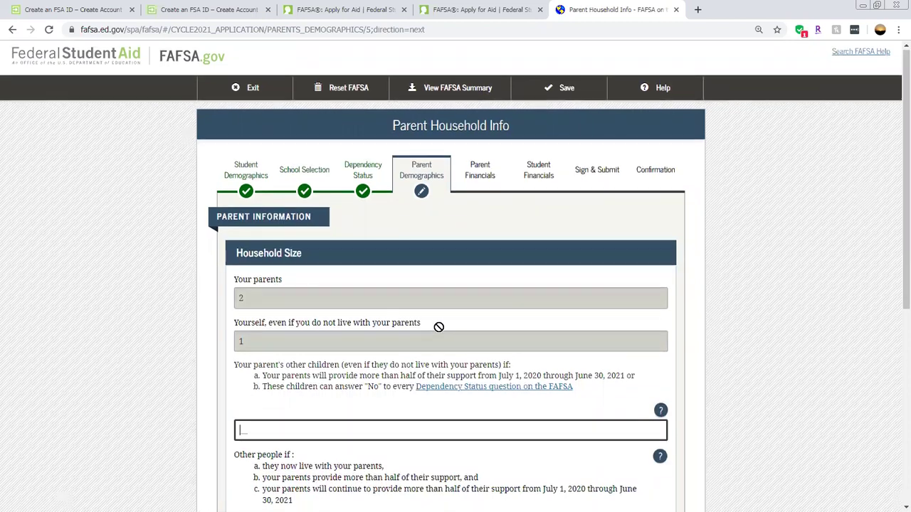
Step: Enter 4 for the parents' other children, raising the household size to 7
scroll(437, 326, down, 1)
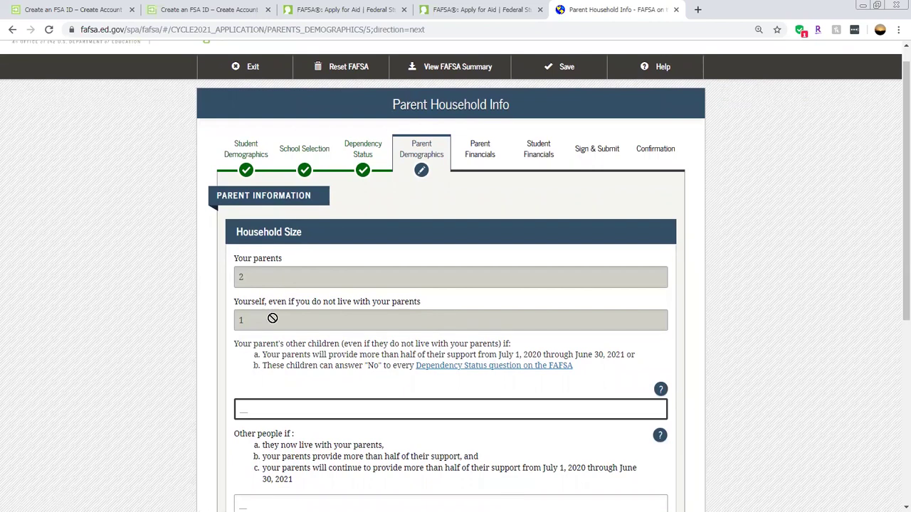
scroll(298, 372, down, 1)
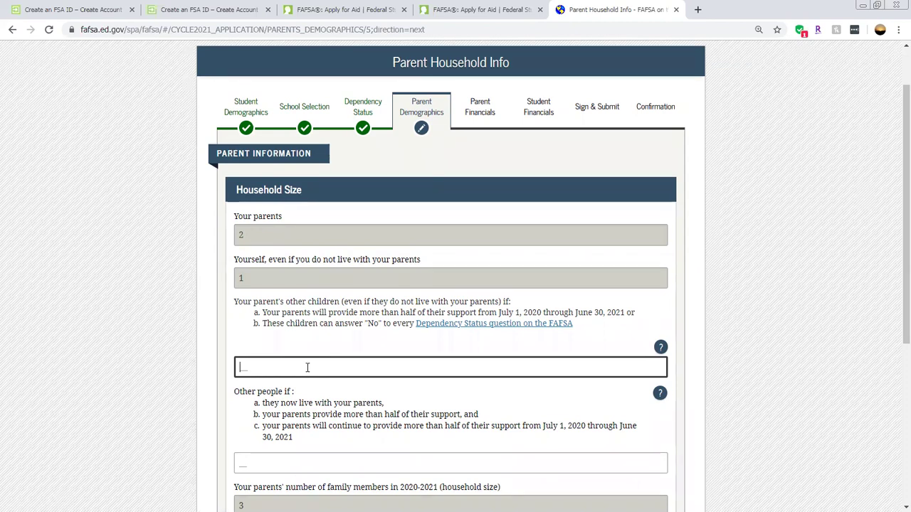
text(4)
click(317, 385)
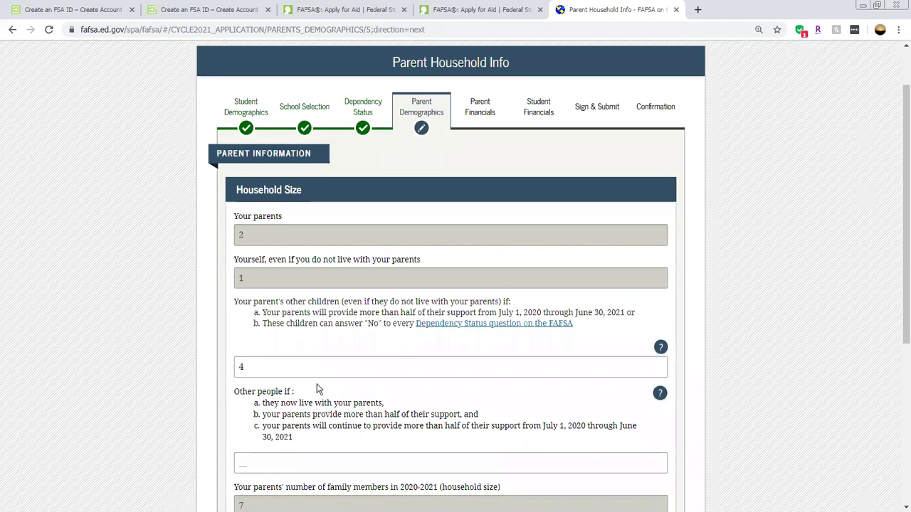
scroll(317, 389, down, 1)
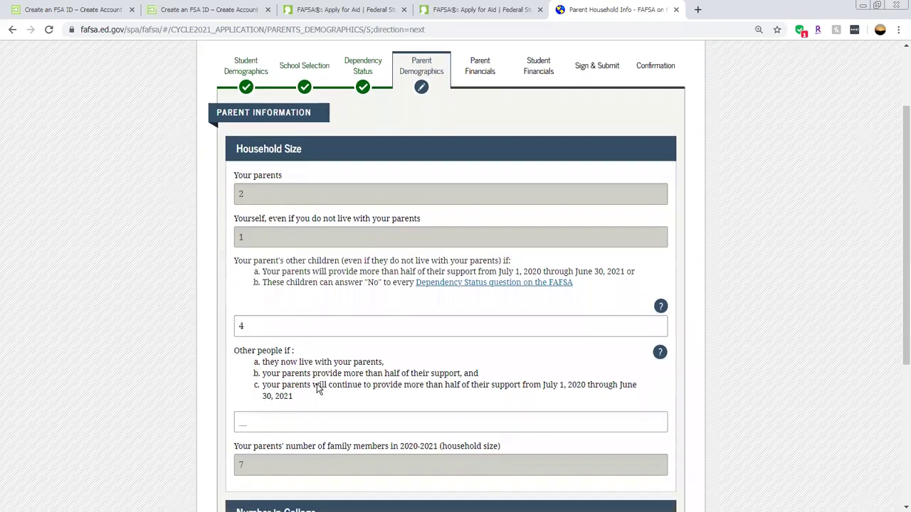
click(292, 423)
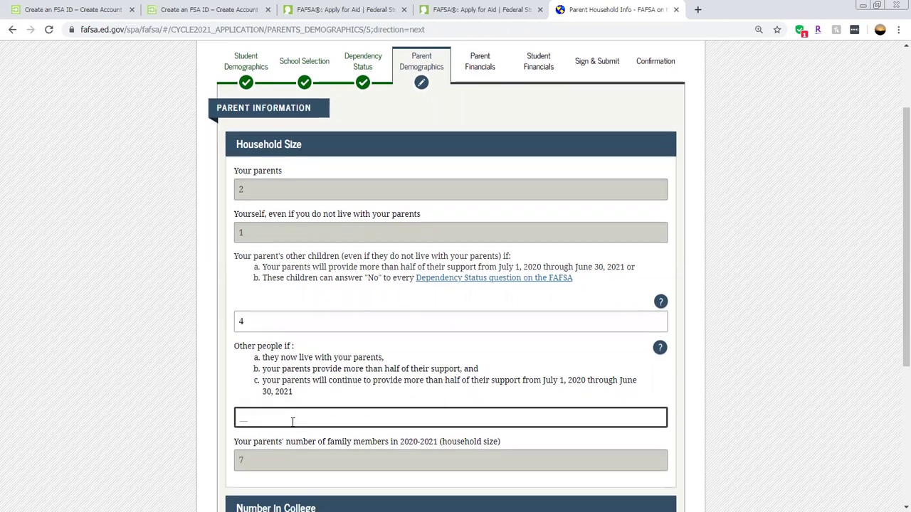
scroll(292, 422, down, 2)
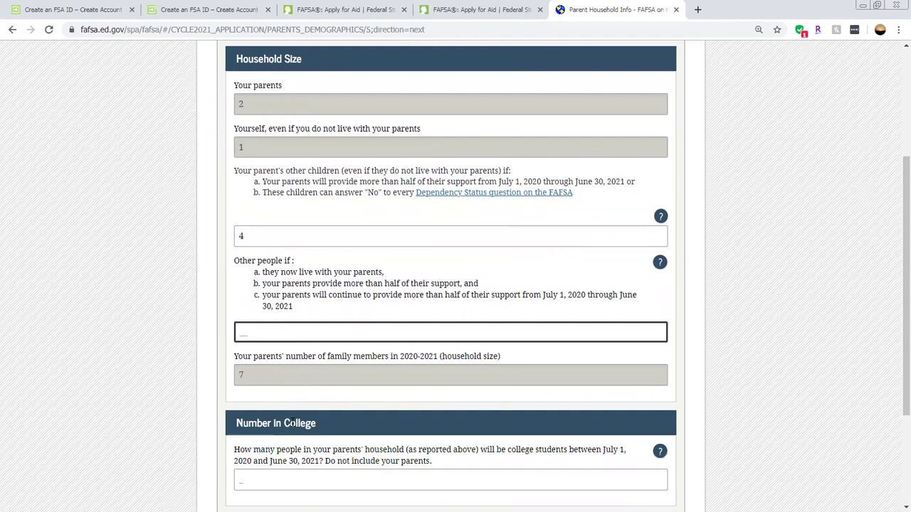
Step: Enter 1 as the number of household members in college in 2020–2021
scroll(292, 422, down, 1)
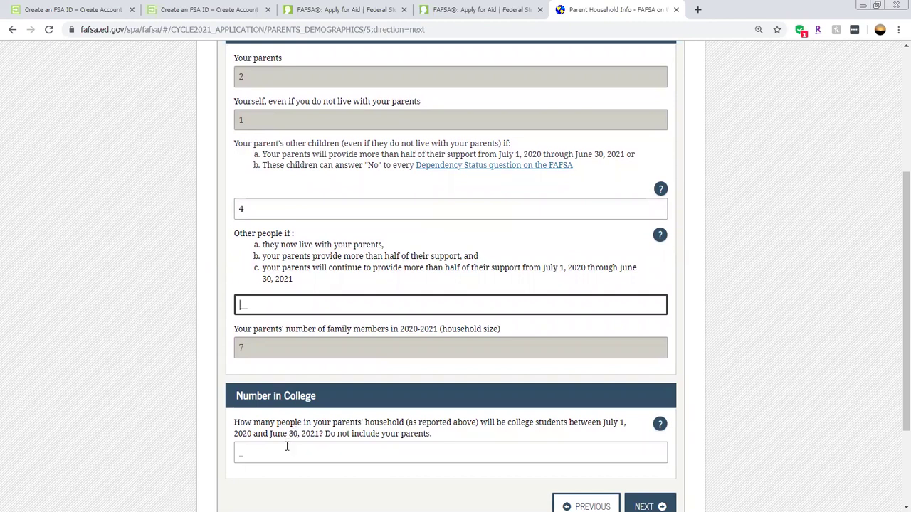
click(287, 452)
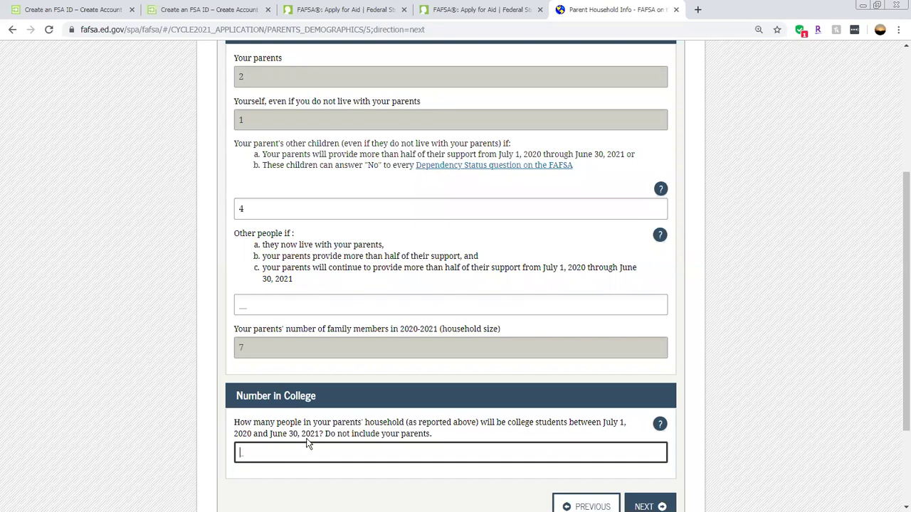
text(1)
scroll(324, 442, down, 1)
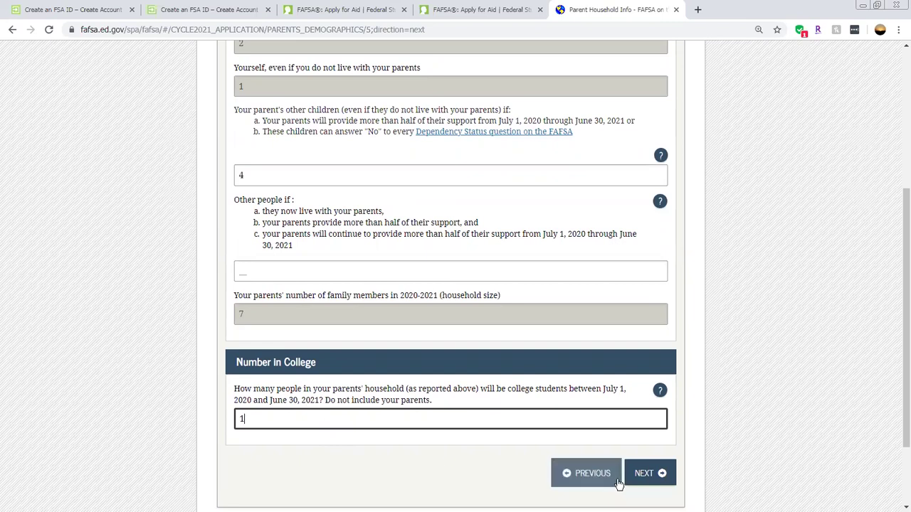
Step: Mark the parents' 2018 return as already completed, an IRS 1040, filed Married-Filed Joint Return
click(649, 473)
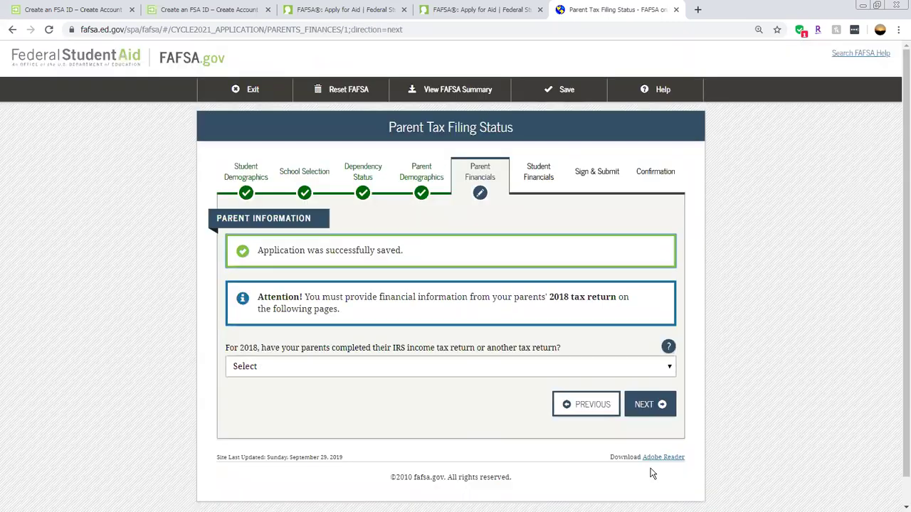
click(417, 369)
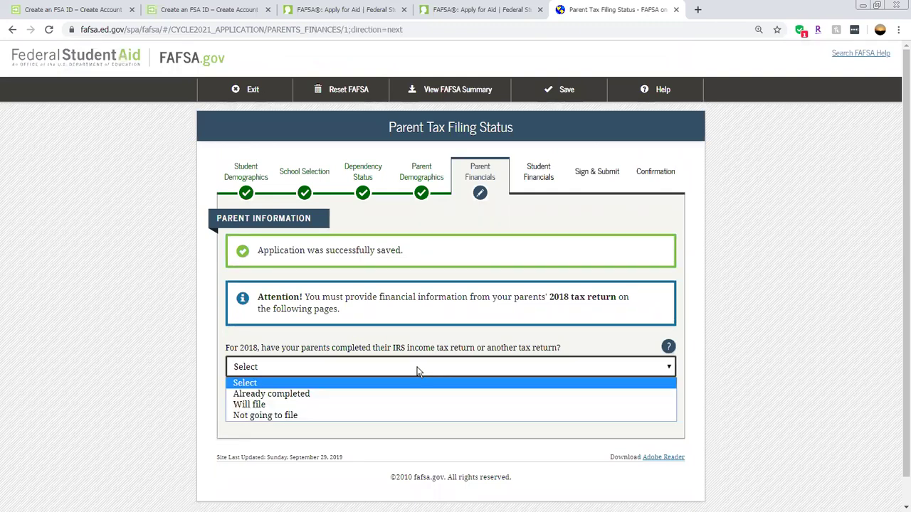
click(408, 395)
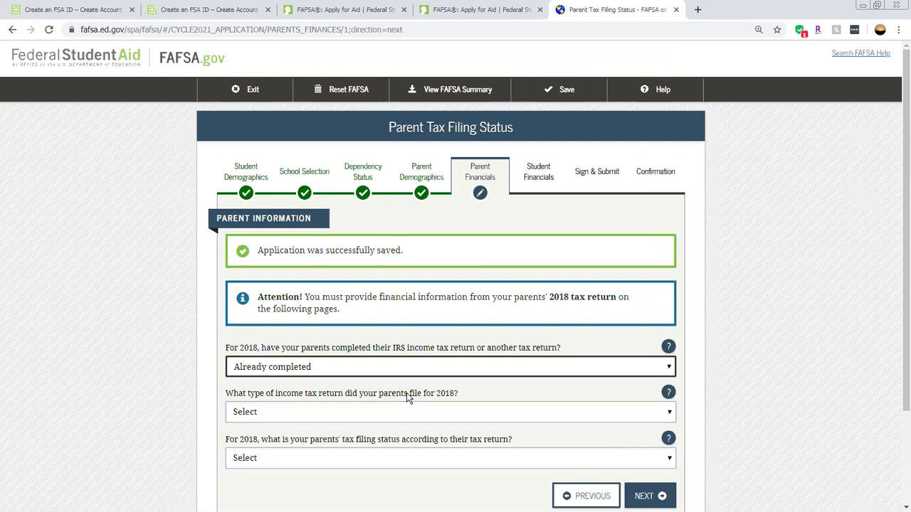
click(394, 413)
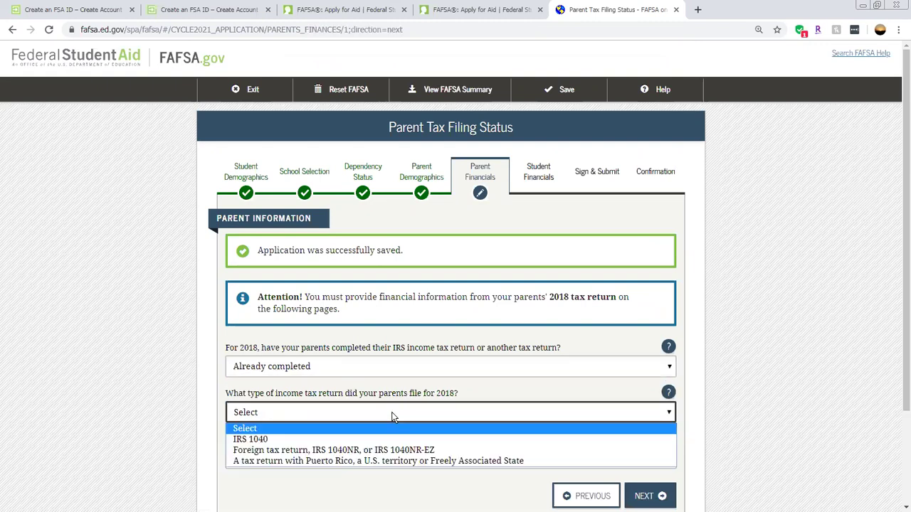
click(381, 440)
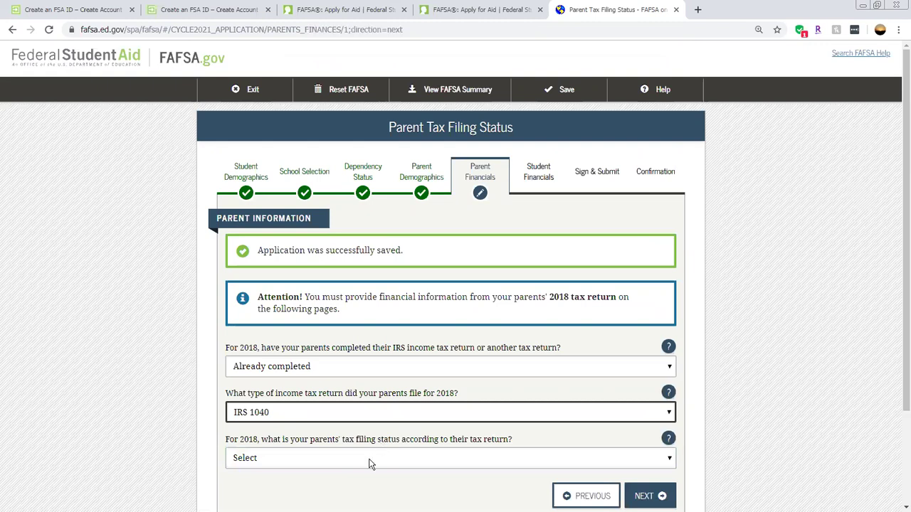
click(369, 463)
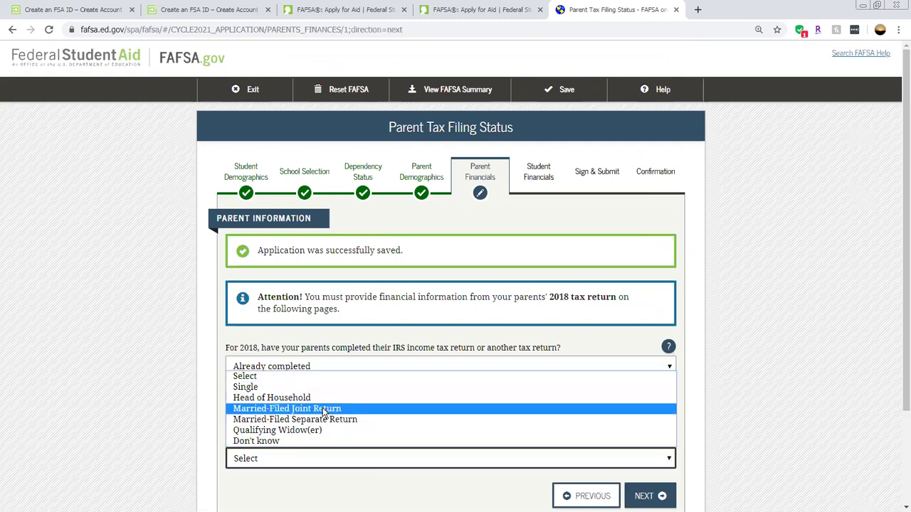
click(324, 411)
scroll(439, 450, down, 1)
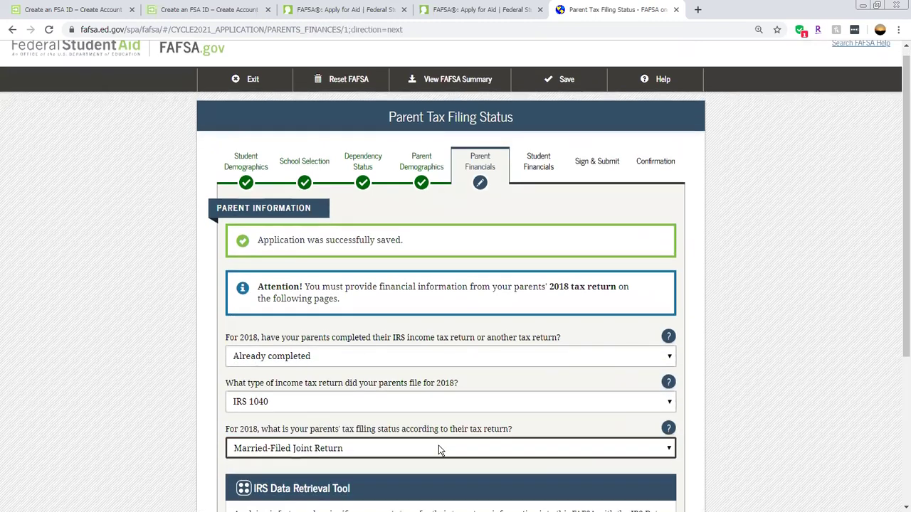
scroll(439, 450, down, 1)
scroll(426, 480, down, 1)
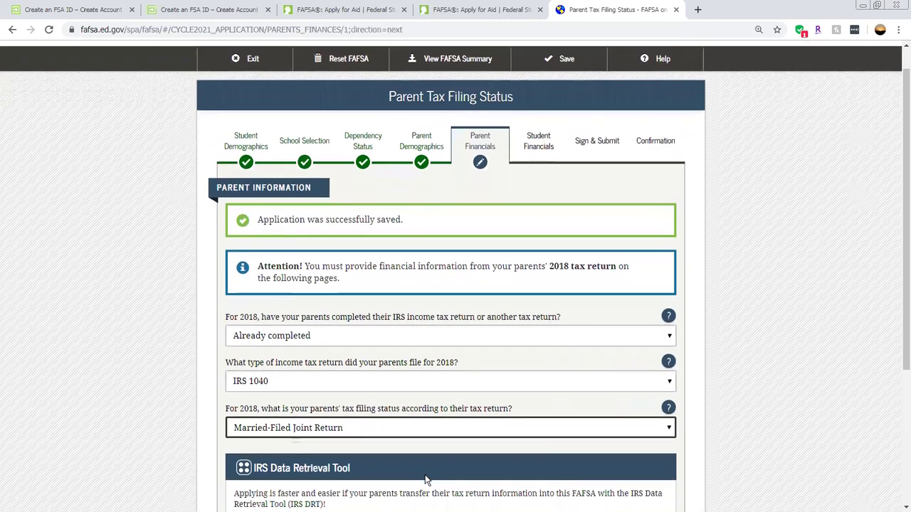
Step: Bring up the parent IRS Data Retrieval Tool login, then skip it to enter taxes manually
click(443, 482)
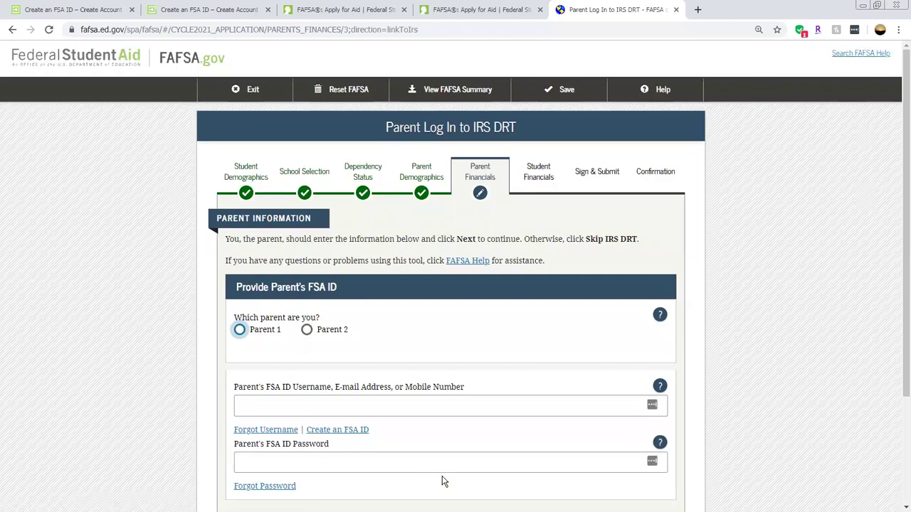
scroll(427, 430, down, 2)
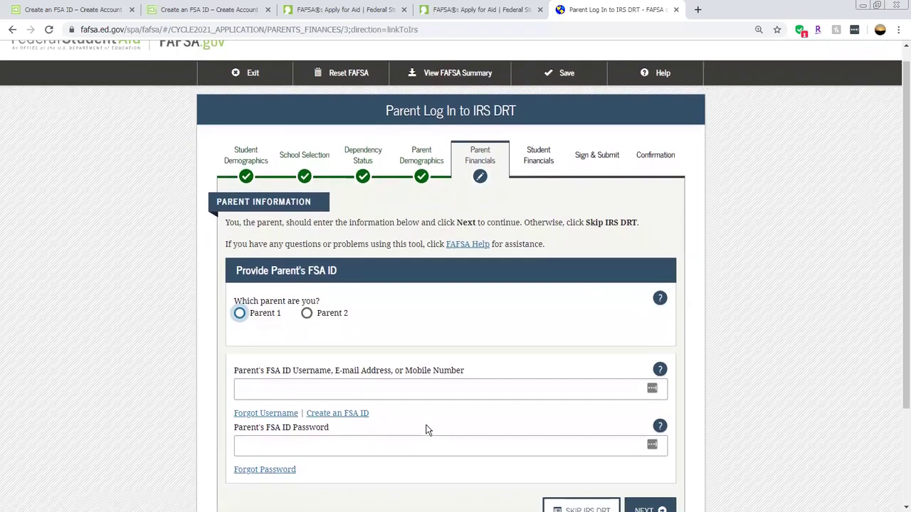
scroll(427, 430, down, 1)
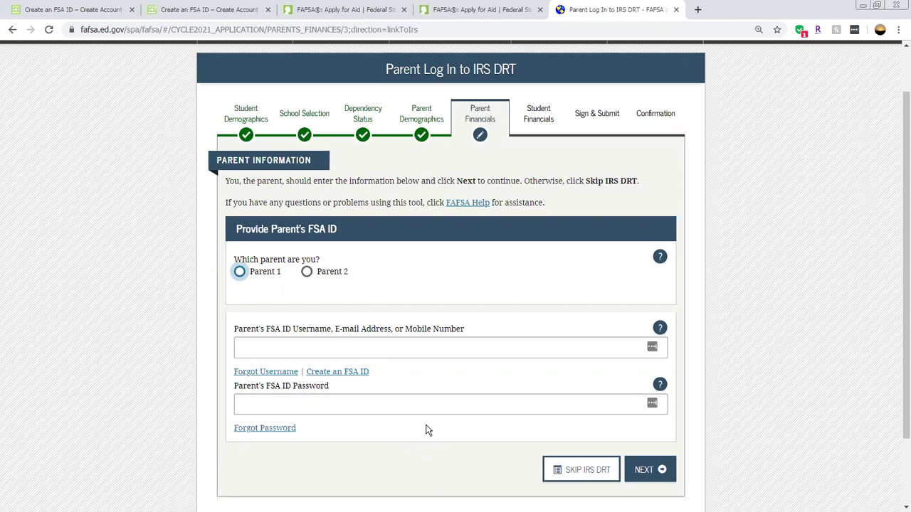
click(578, 473)
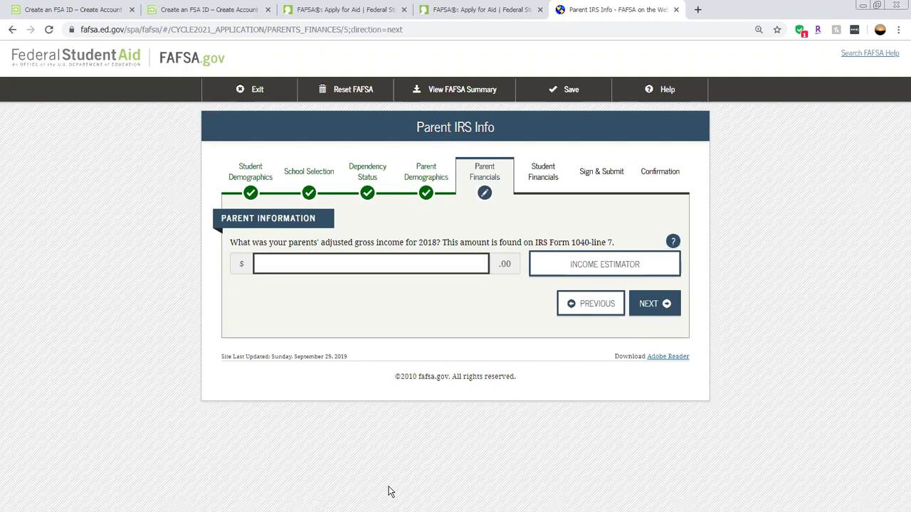
Step: Enter 256,000 as the parents' 2018 adjusted gross income
text(256,000)
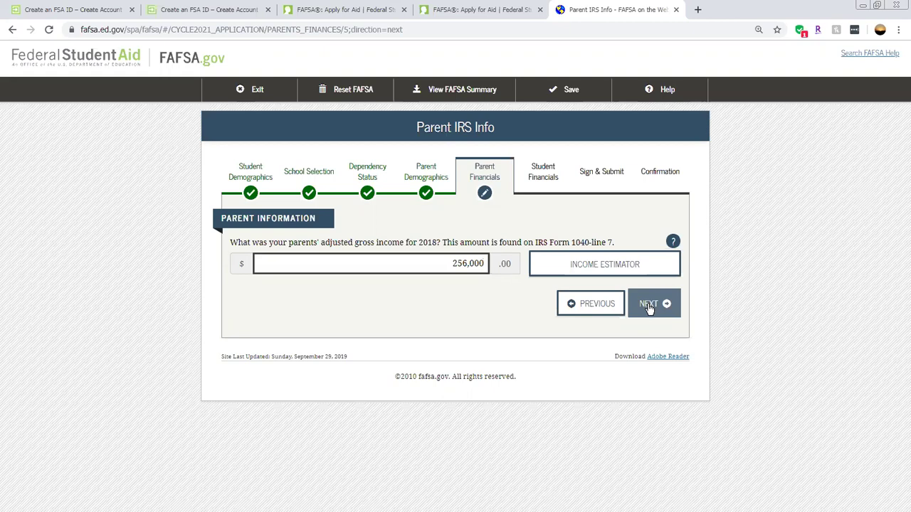
Step: Enter 2018 work earnings of 256,000 for Parent 1 and 0 for Parent 2
click(649, 306)
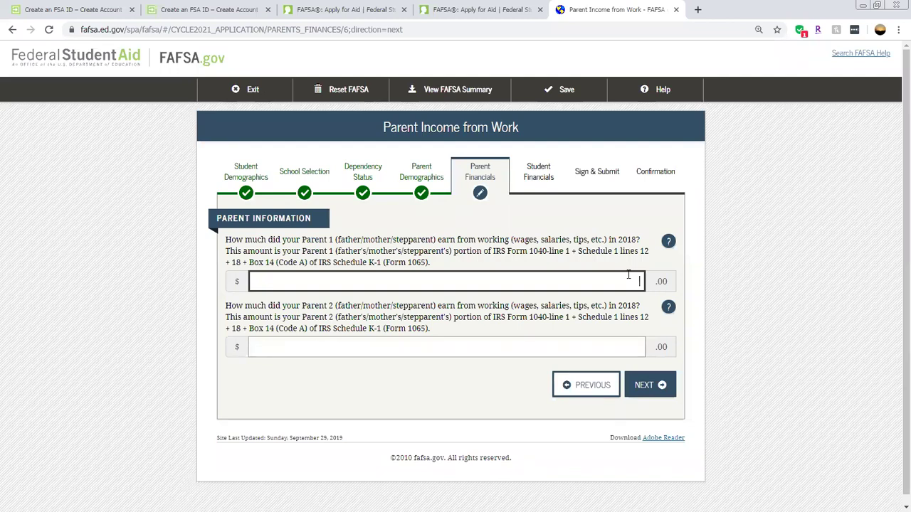
text(256,000)
click(623, 344)
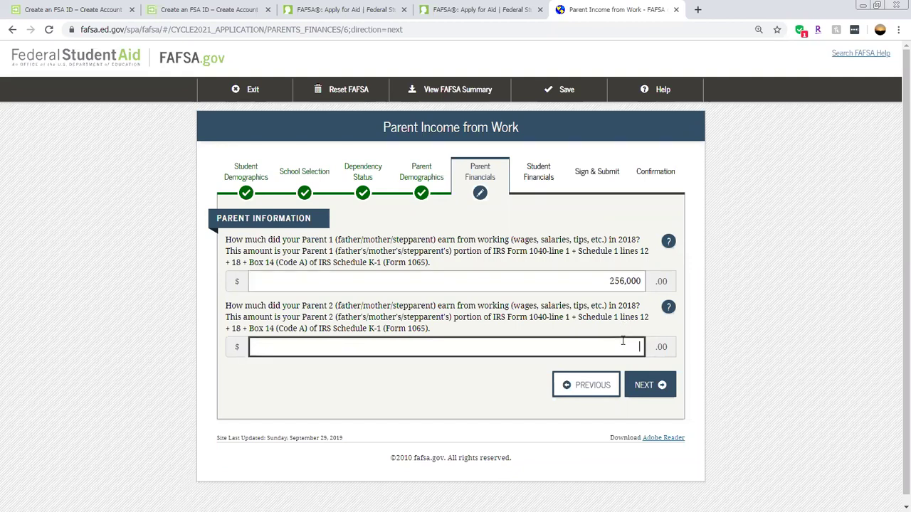
text(0)
click(767, 376)
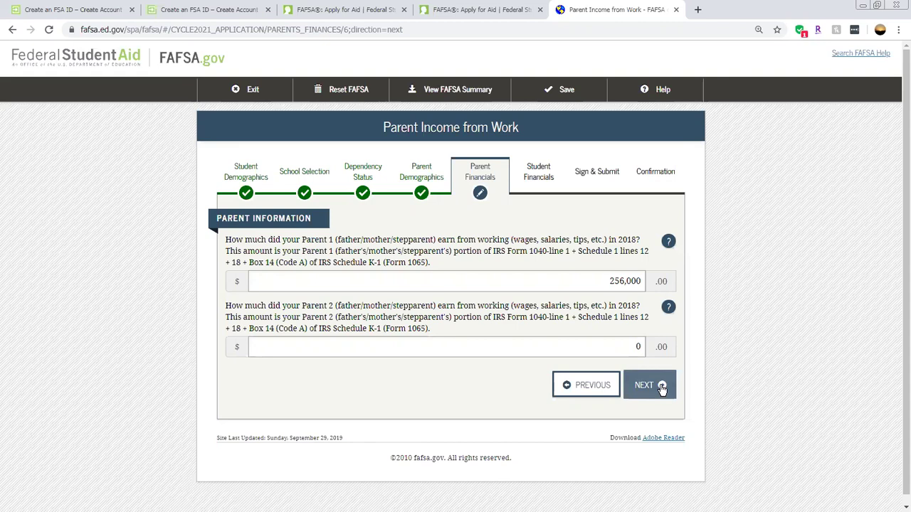
click(649, 387)
Step: Enter 53,000 as the parents' 2018 income tax and continue
click(516, 274)
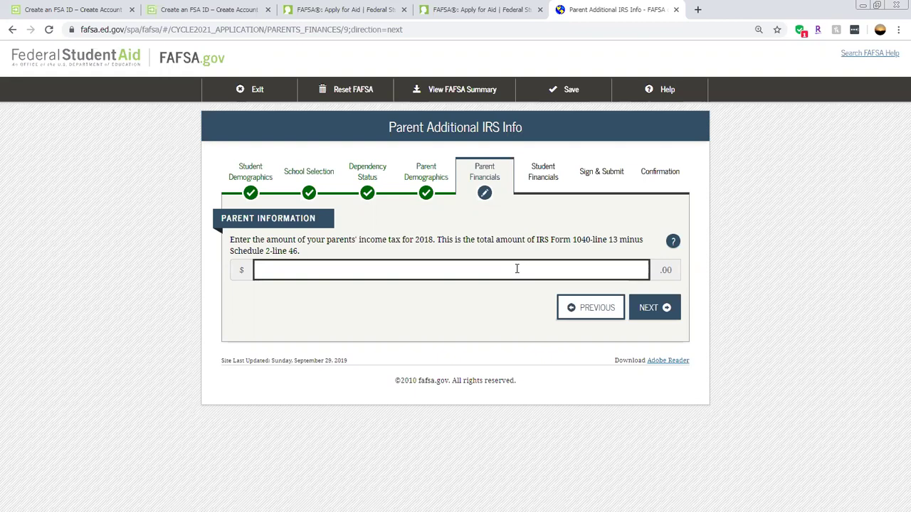
text(53,000)
click(655, 308)
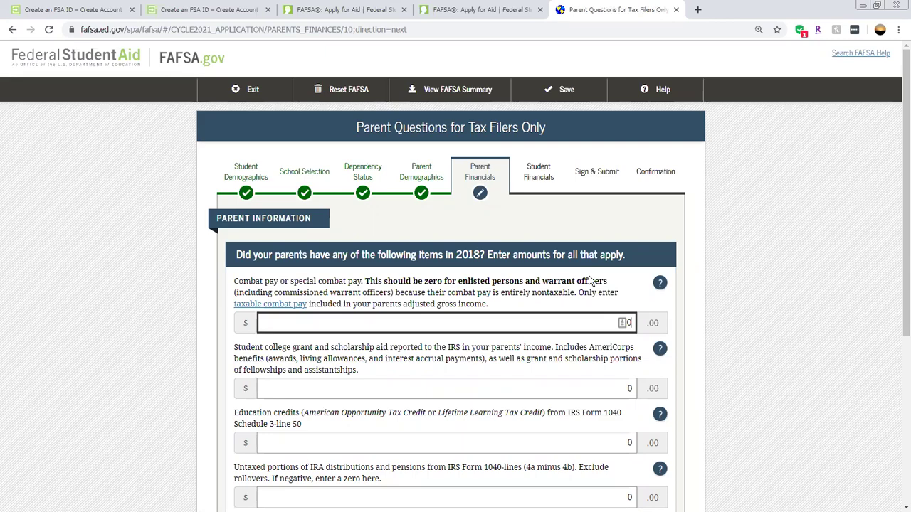
Step: Review the Parent Questions for Tax Filers Only, leaving every amount at 0, and submit
scroll(589, 280, down, 1)
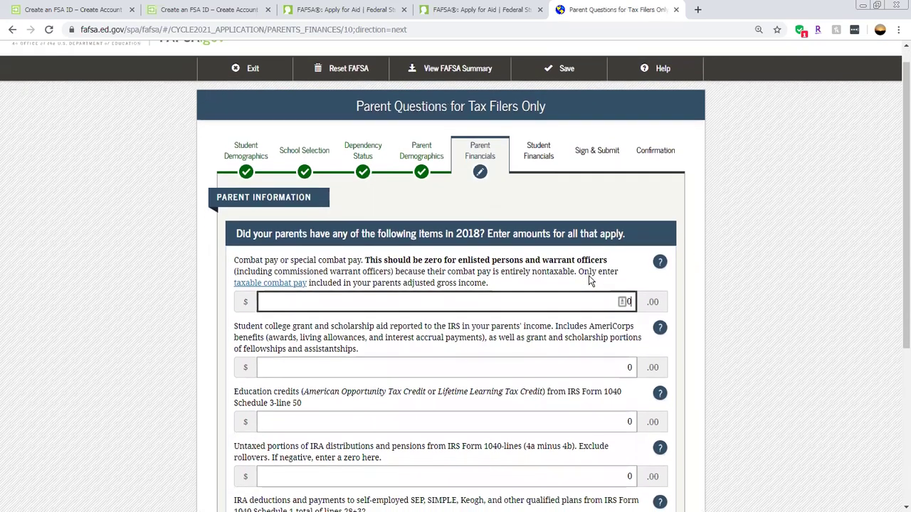
scroll(589, 279, down, 1)
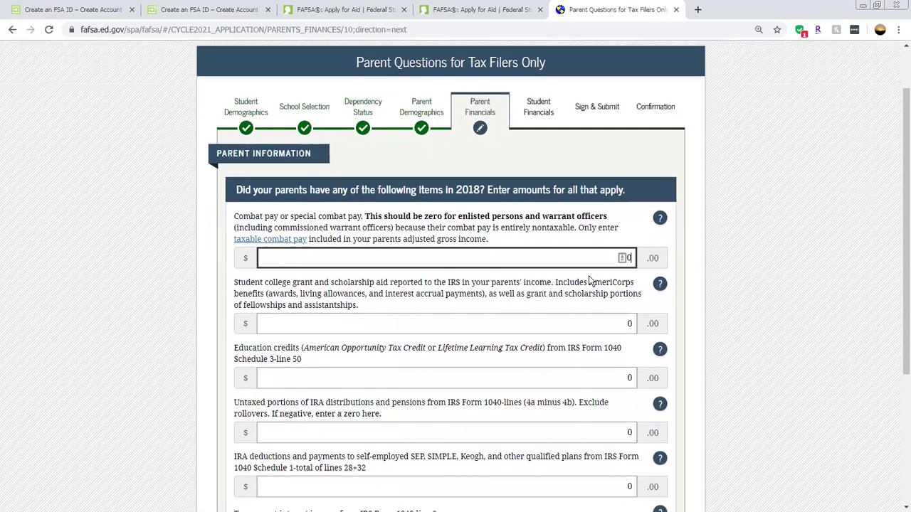
scroll(588, 280, down, 1)
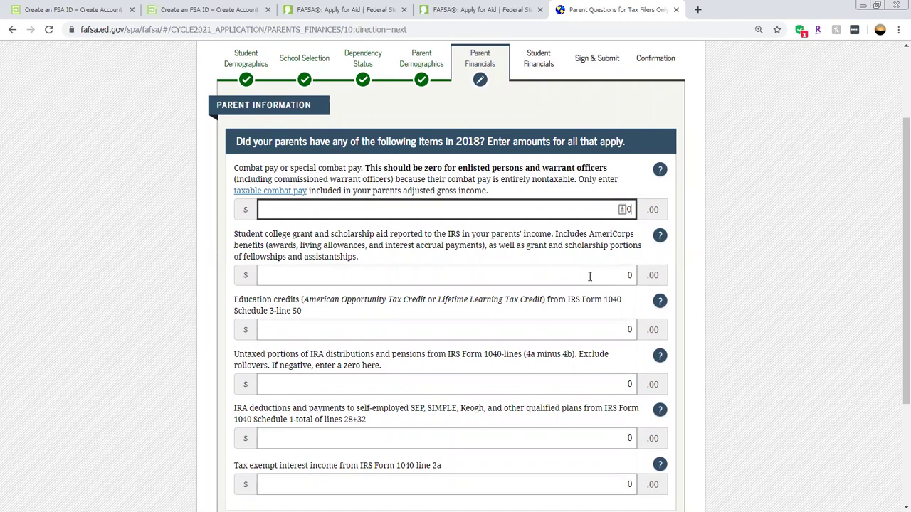
scroll(590, 276, down, 1)
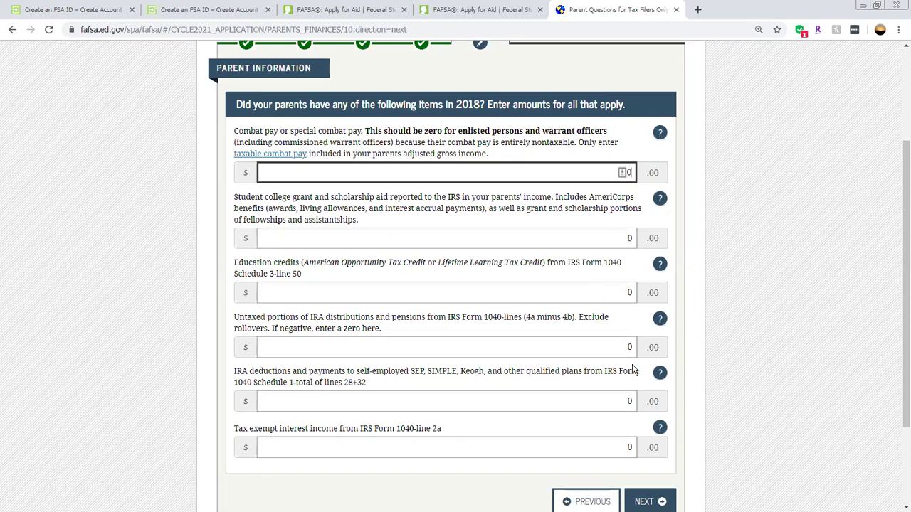
scroll(634, 369, down, 1)
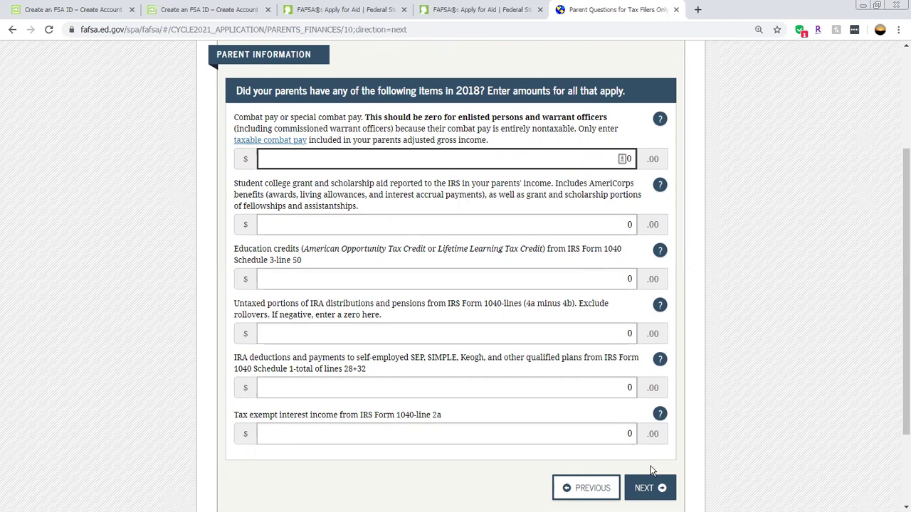
click(644, 489)
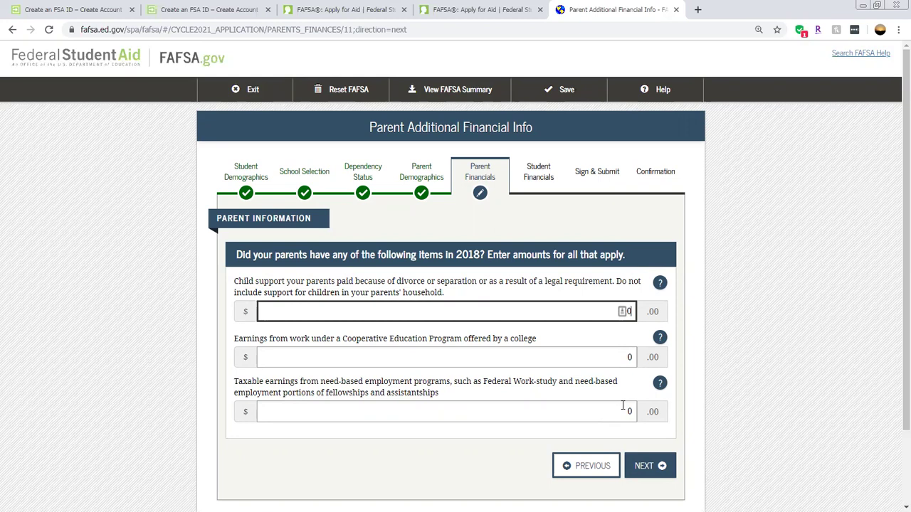
Step: Continue past Parent Additional Financial Info with all three amounts left at 0
click(644, 467)
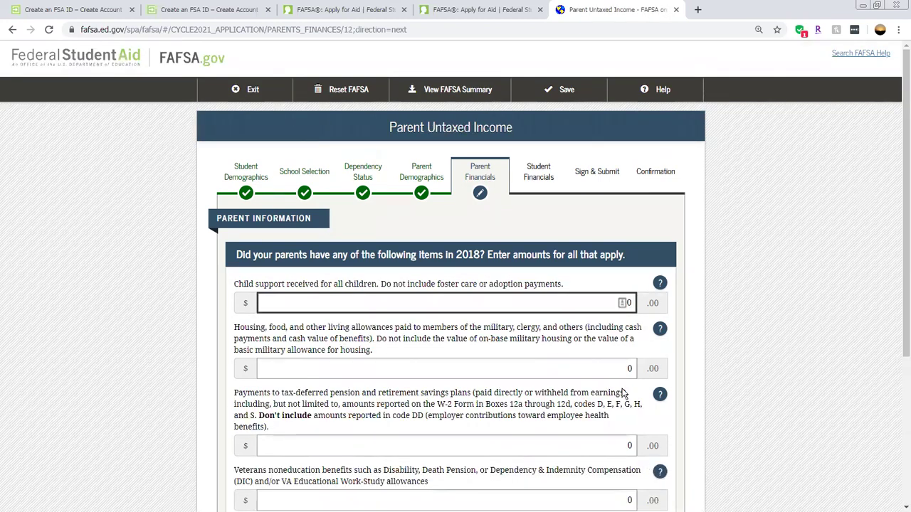
Step: Scroll through the Parent Untaxed Income page, child support through other untaxed income all at 0
scroll(625, 390, down, 1)
scroll(625, 390, down, 2)
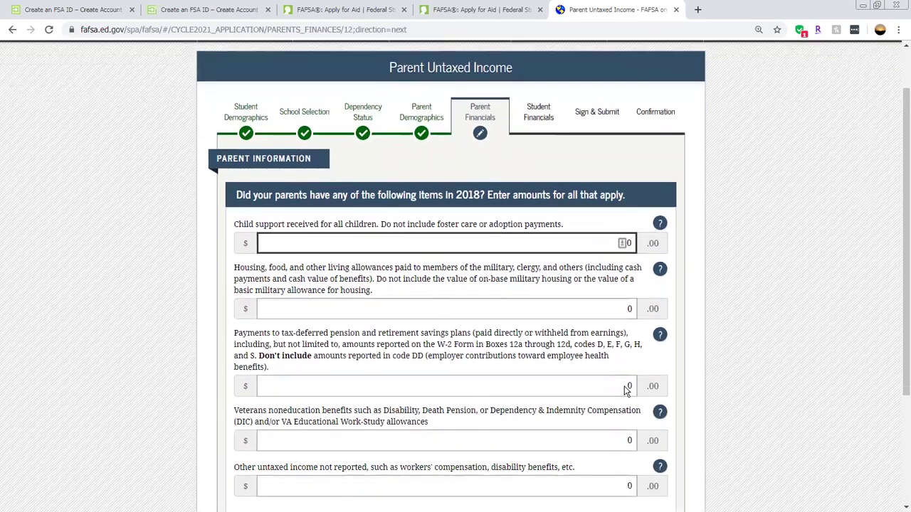
scroll(625, 390, down, 2)
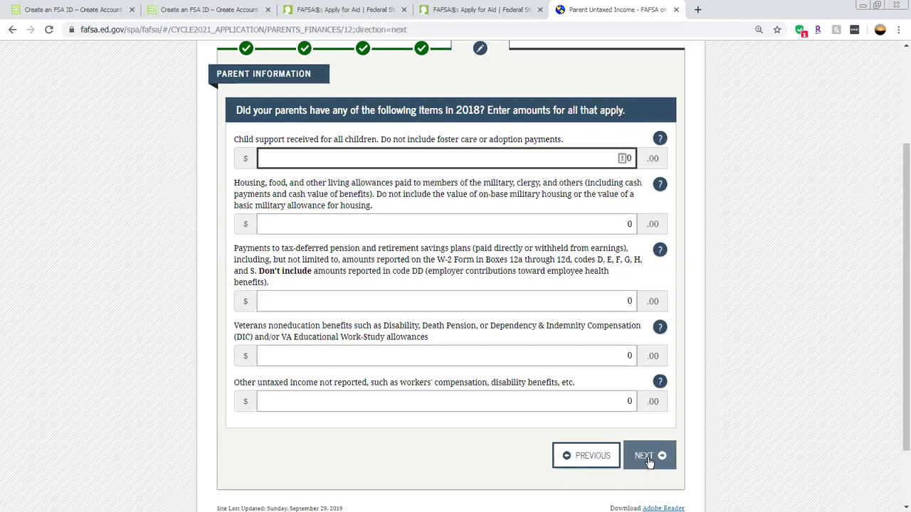
Step: Mark the parents' assets as over $5,500 and enter 10,000 for cash, savings and checking
click(649, 461)
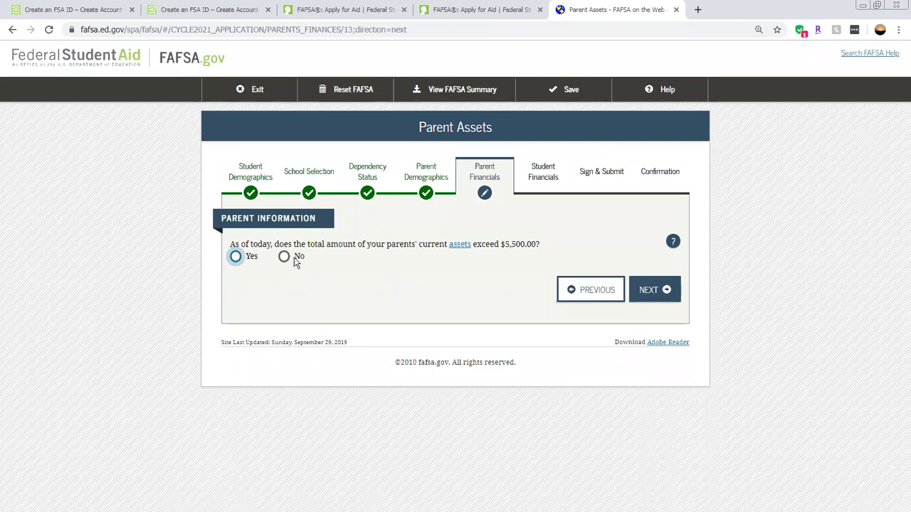
click(236, 257)
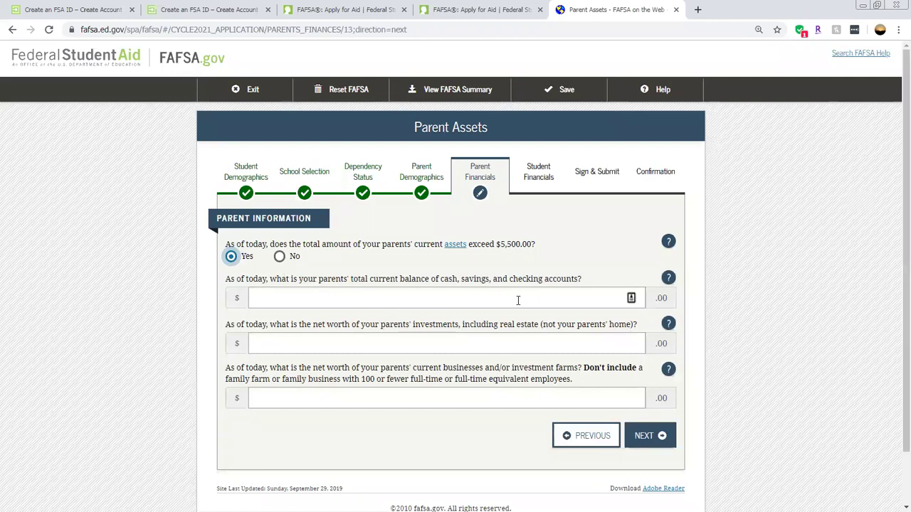
click(592, 298)
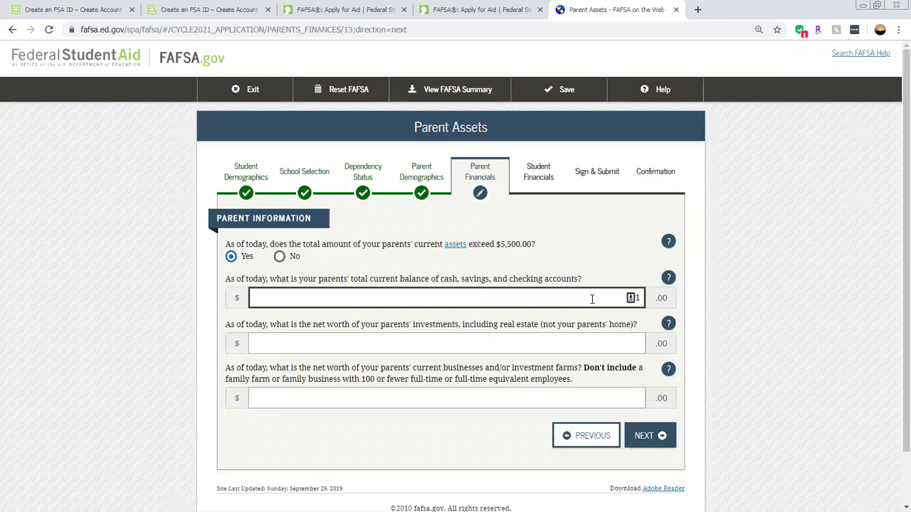
text(100000)
click(636, 341)
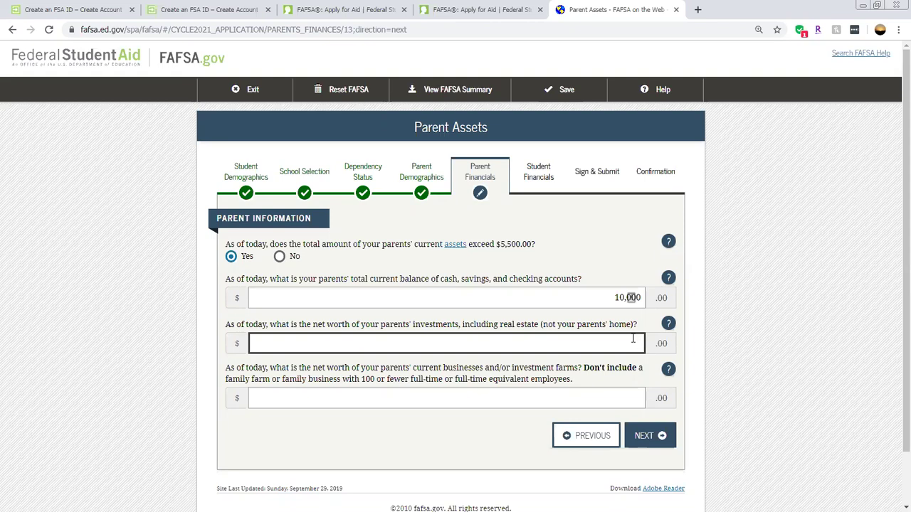
Step: Enter 50,000 for parents' investments and 0 for business or investment farm net worth, then continue
text(50,000)
click(625, 396)
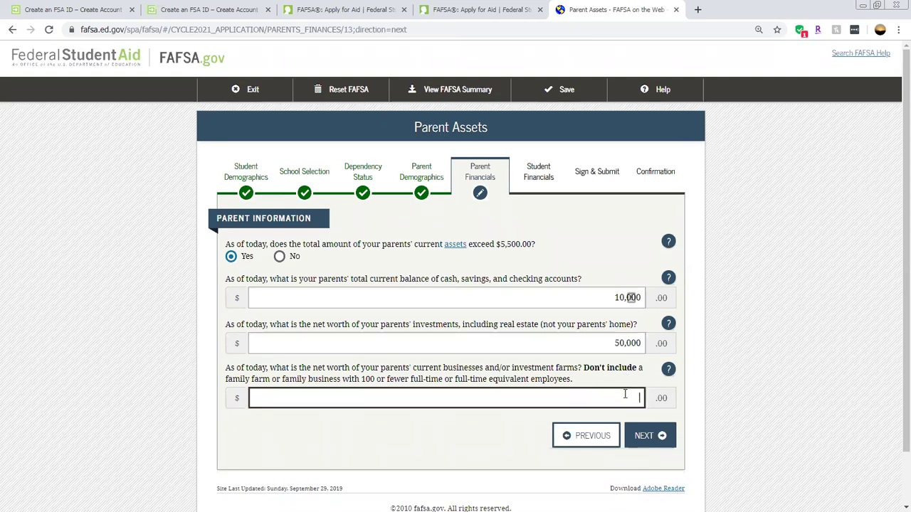
click(636, 435)
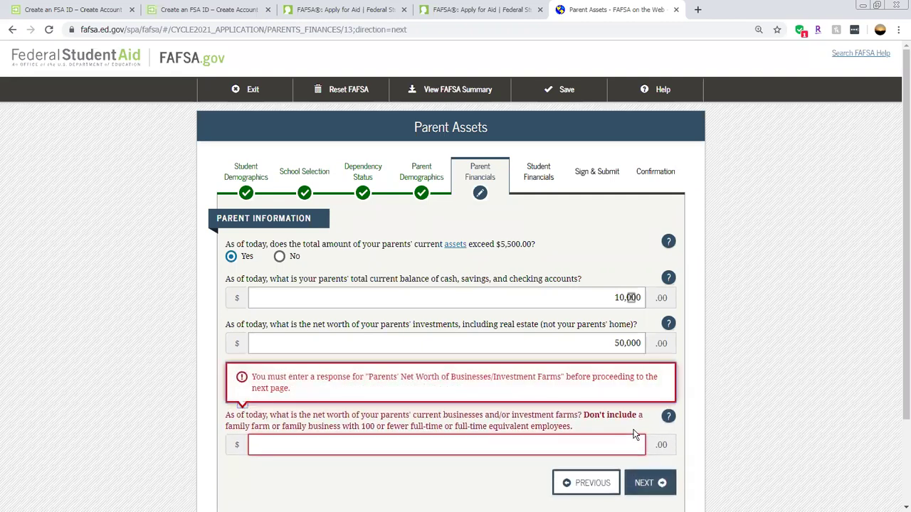
text(0)
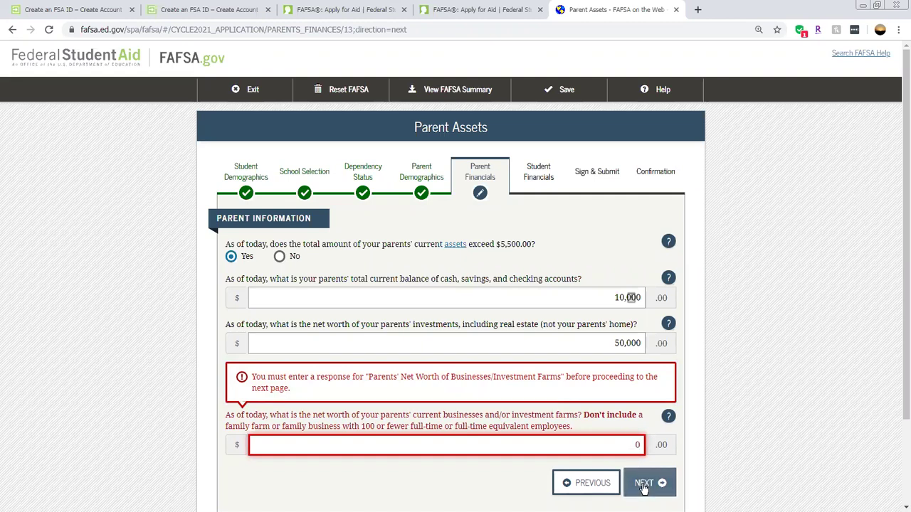
click(644, 486)
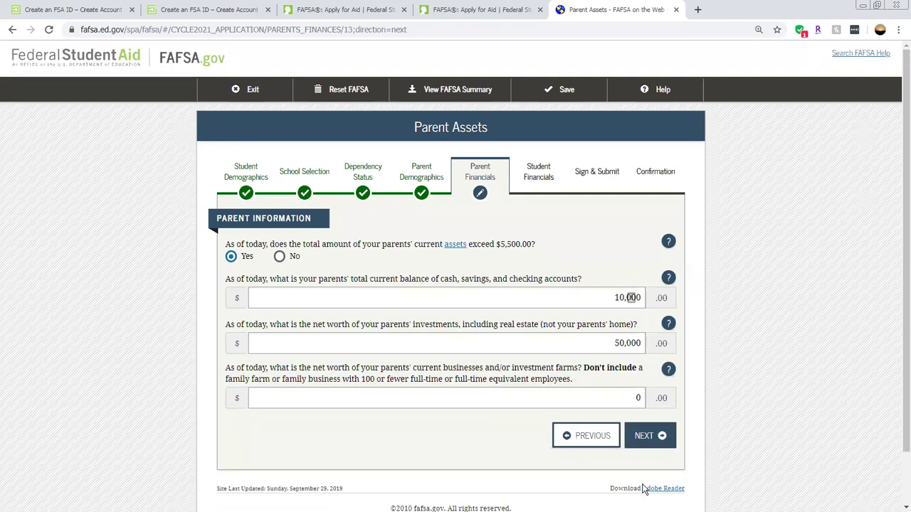
click(646, 440)
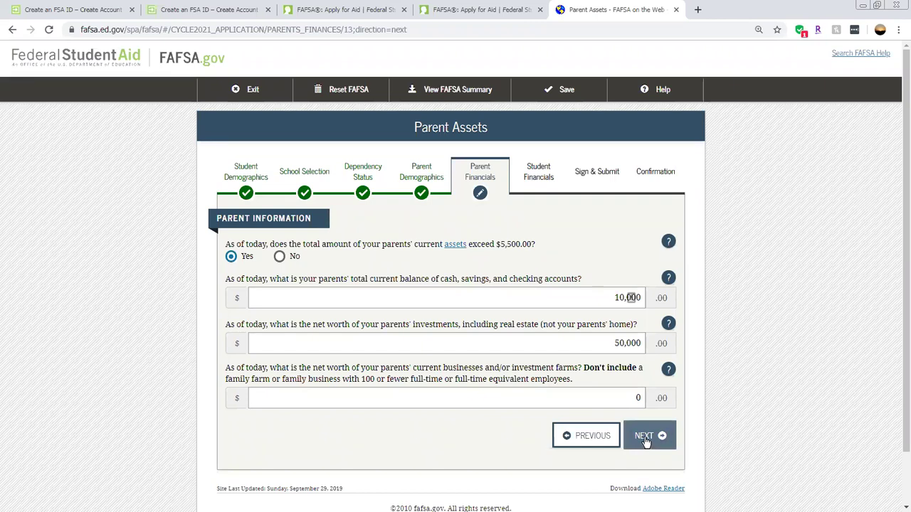
Step: Mark the student's 2018 tax return as 'Not going to file' and continue to income questions
click(646, 440)
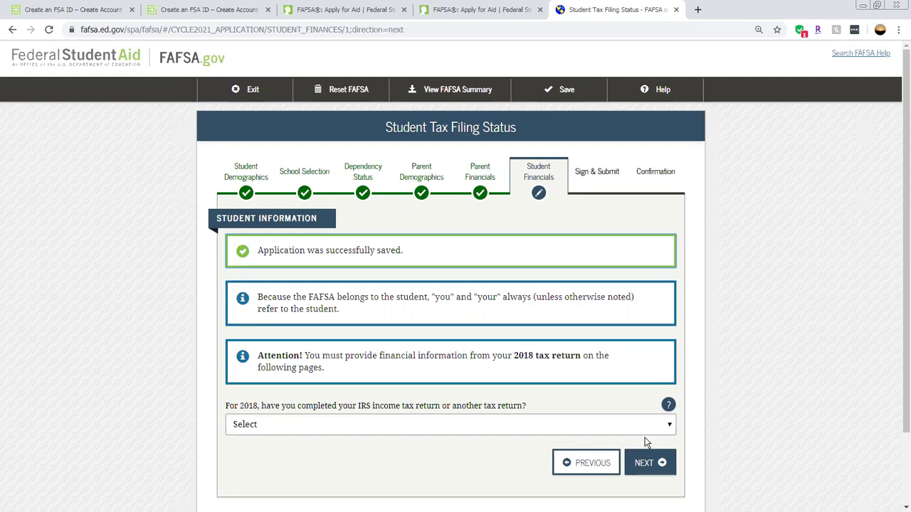
click(601, 427)
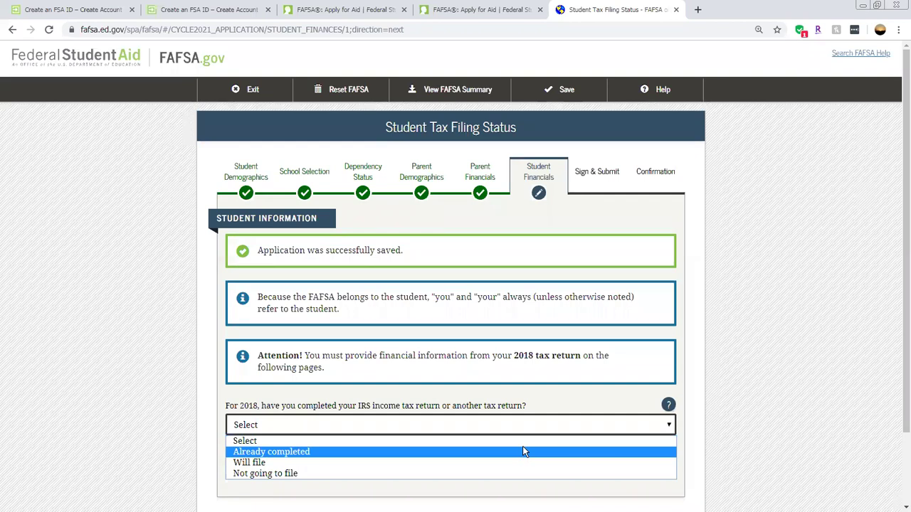
click(488, 472)
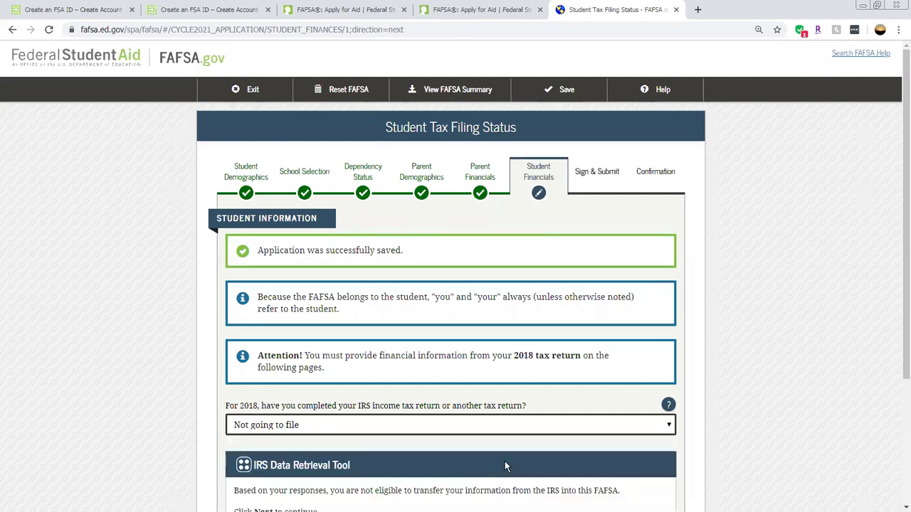
scroll(526, 447, down, 1)
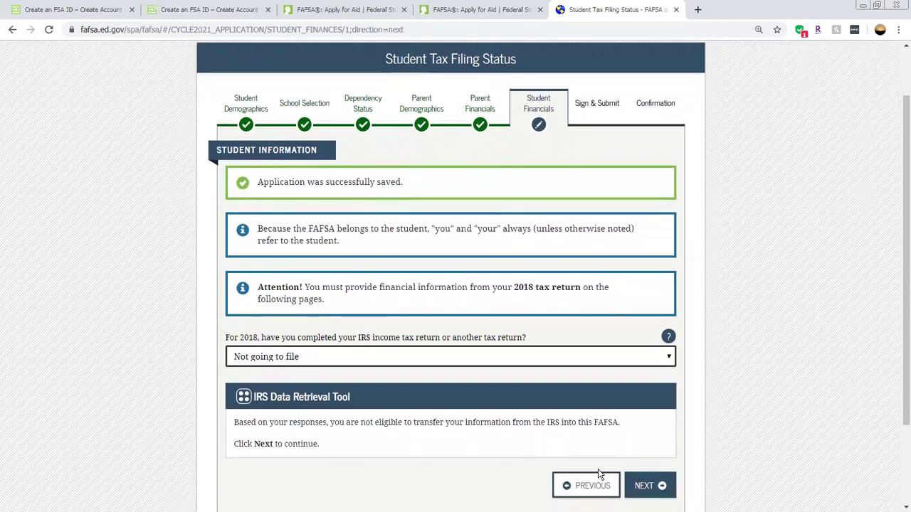
click(641, 485)
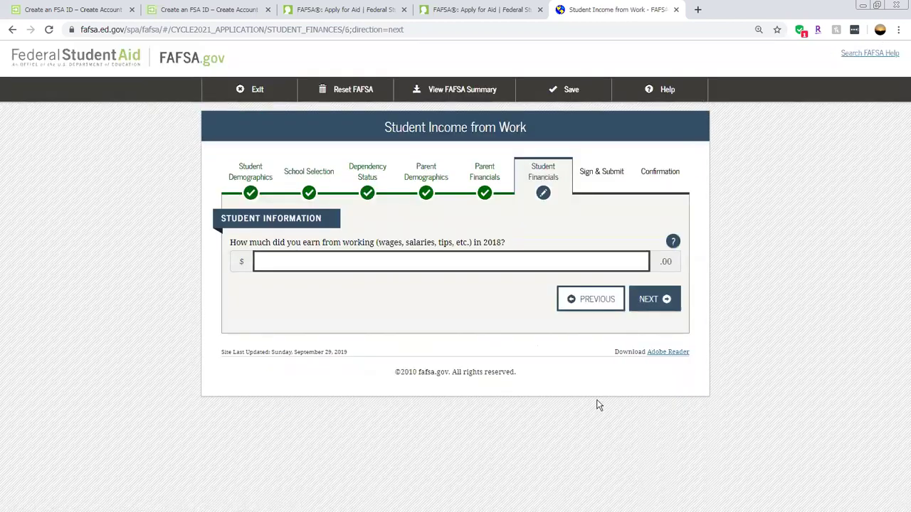
Step: Enter 560 as the student's 2018 work earnings and accept all-zero additional financial info
click(634, 261)
text(560)
click(651, 299)
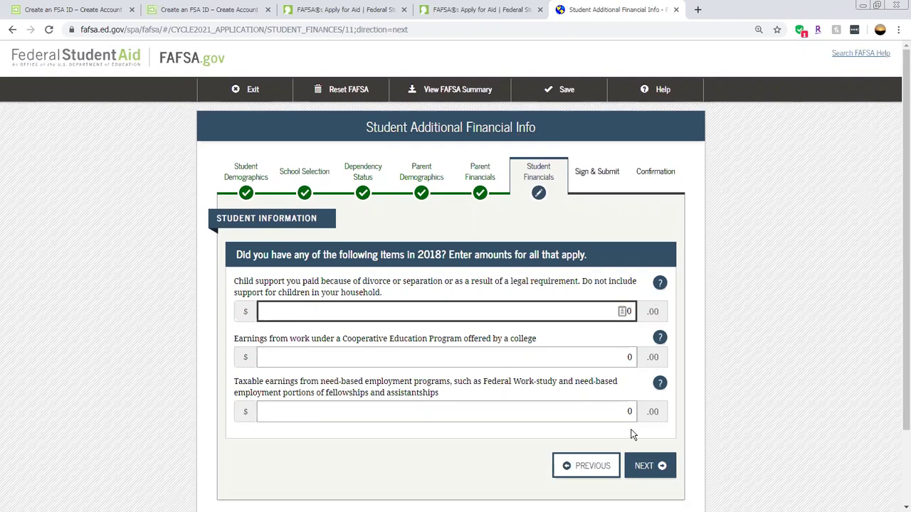
click(644, 466)
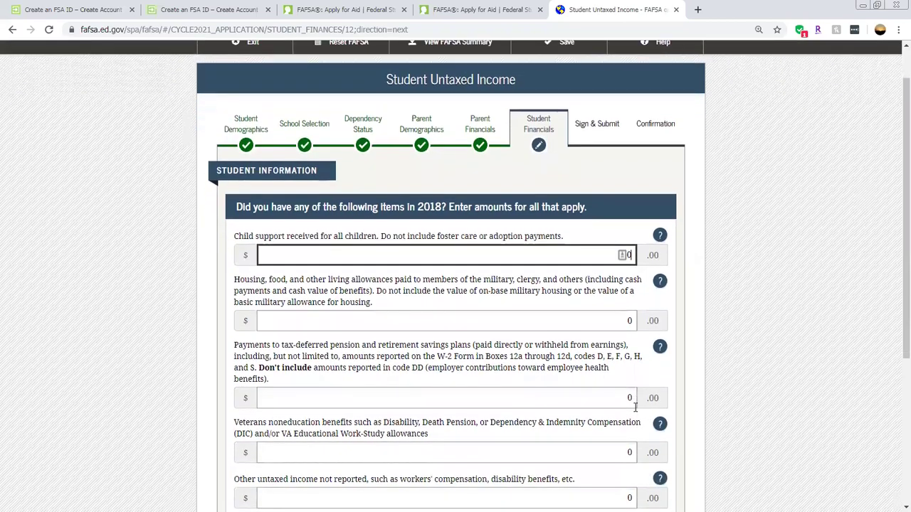
Step: Scroll through the Student Untaxed Income page to review its six amounts, all at 0
scroll(636, 366, down, 1)
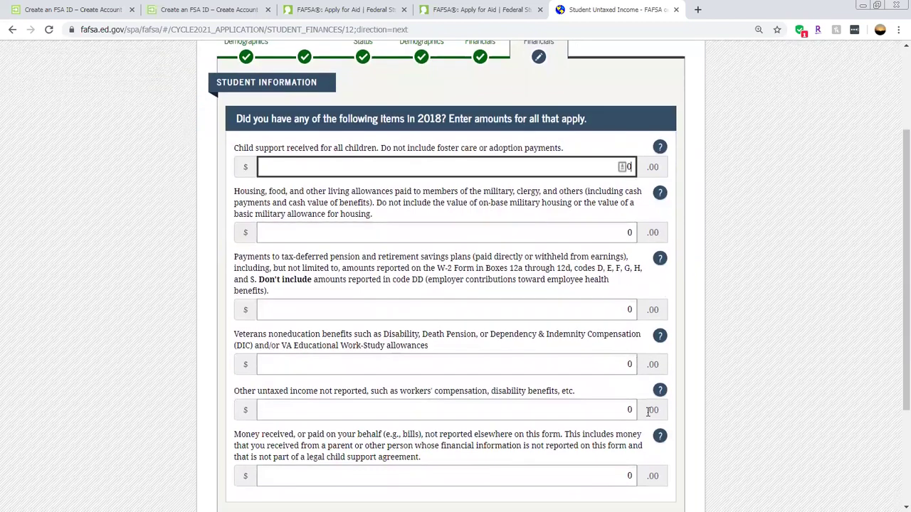
scroll(645, 409, down, 2)
Step: Enter the student's assets: 250 cash and savings, 0 investments, 0 business net worth
click(642, 412)
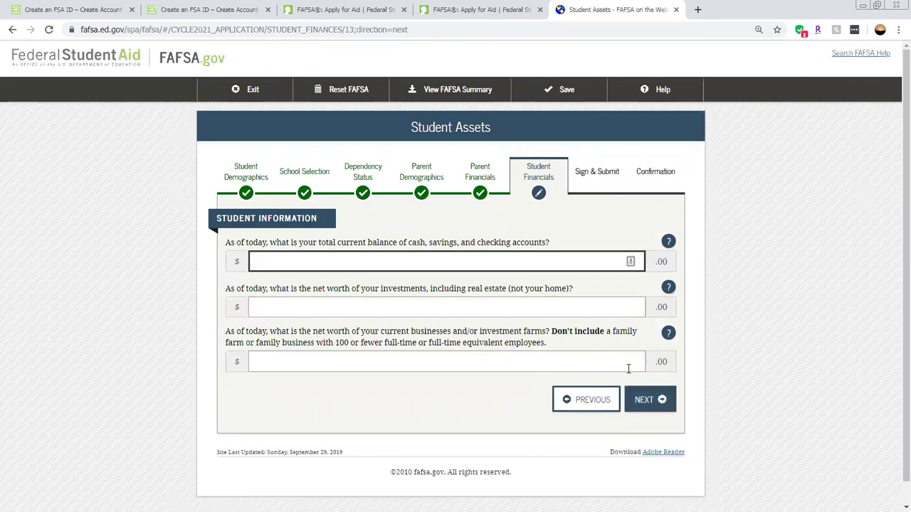
text(250)
click(626, 308)
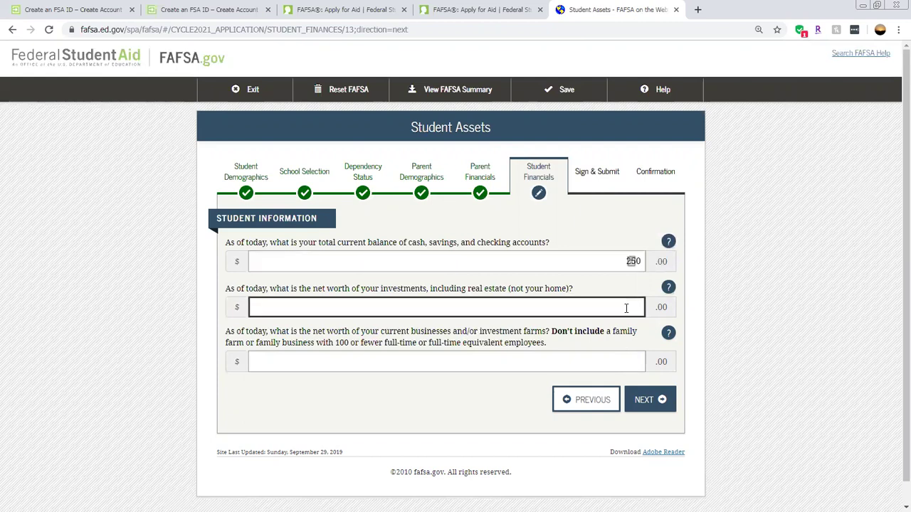
text(0)
click(629, 364)
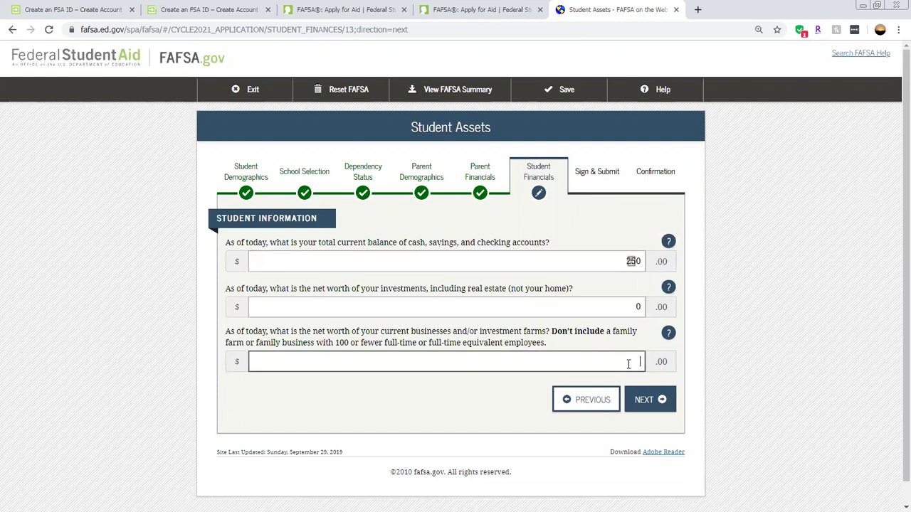
text(0)
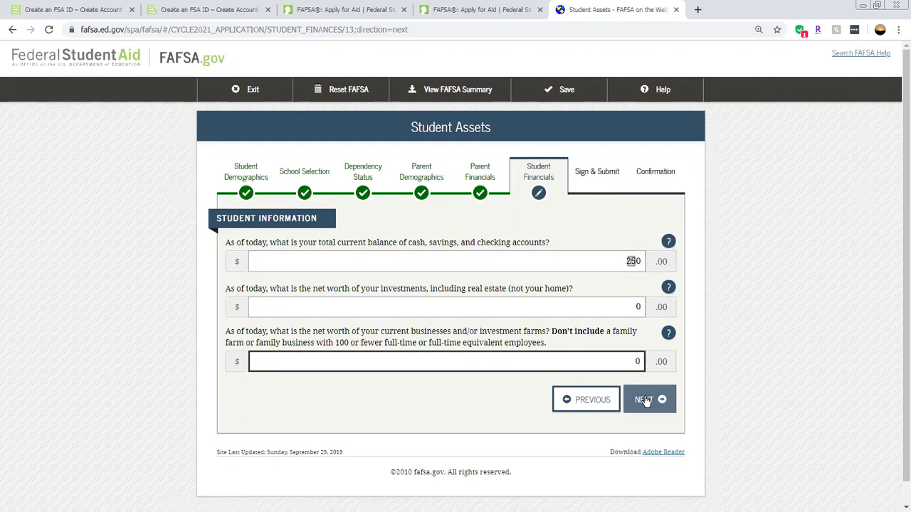
Step: Save the Student Assets answers and continue to Sign & Submit's Preparer Info page
click(644, 400)
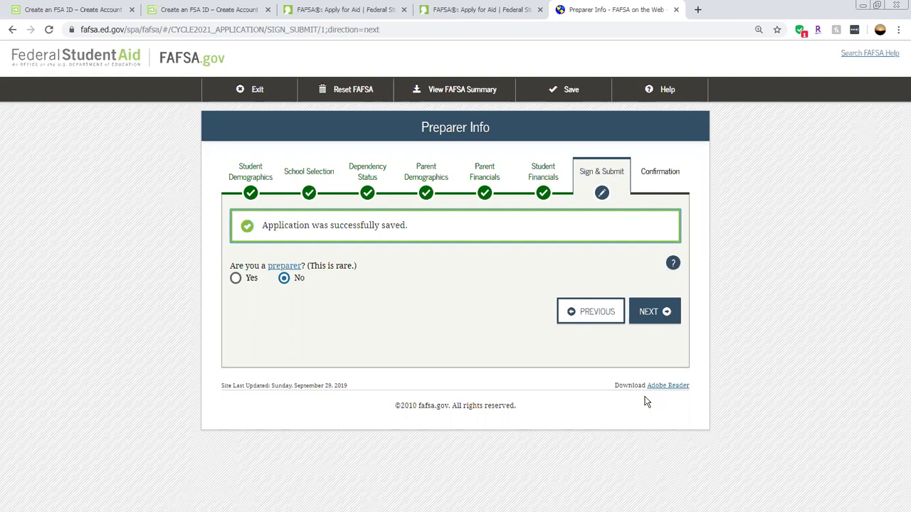
click(652, 317)
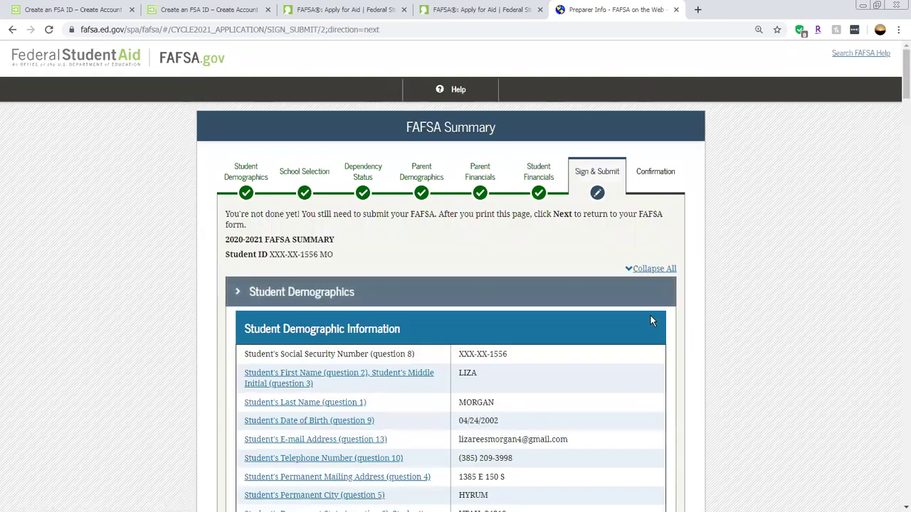
scroll(629, 347, down, 1)
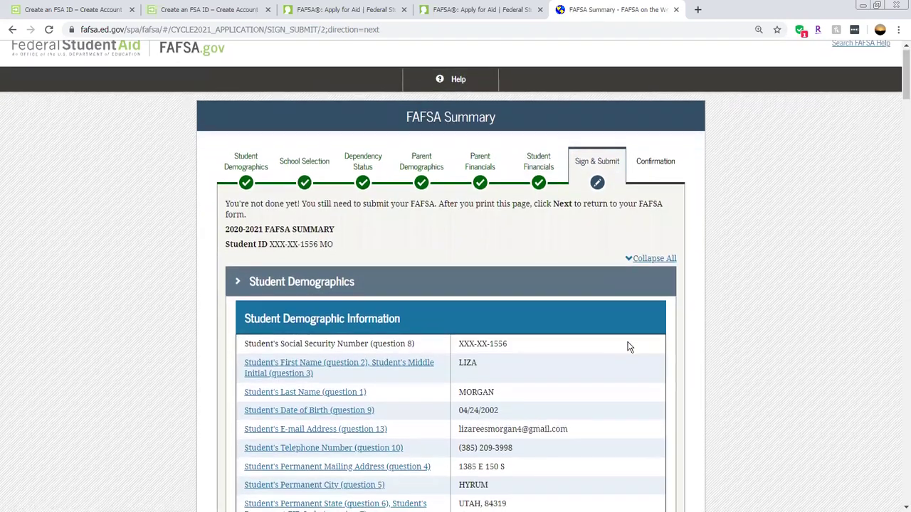
scroll(628, 347, down, 1)
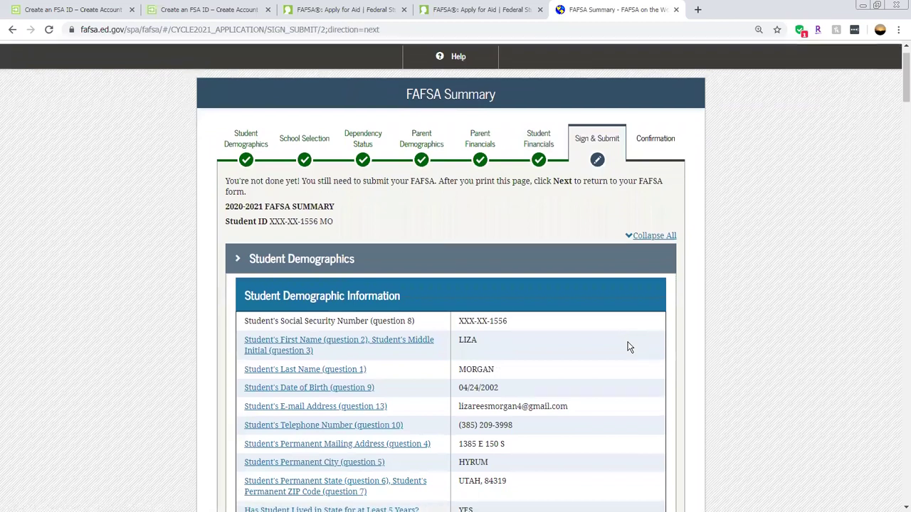
scroll(628, 347, down, 2)
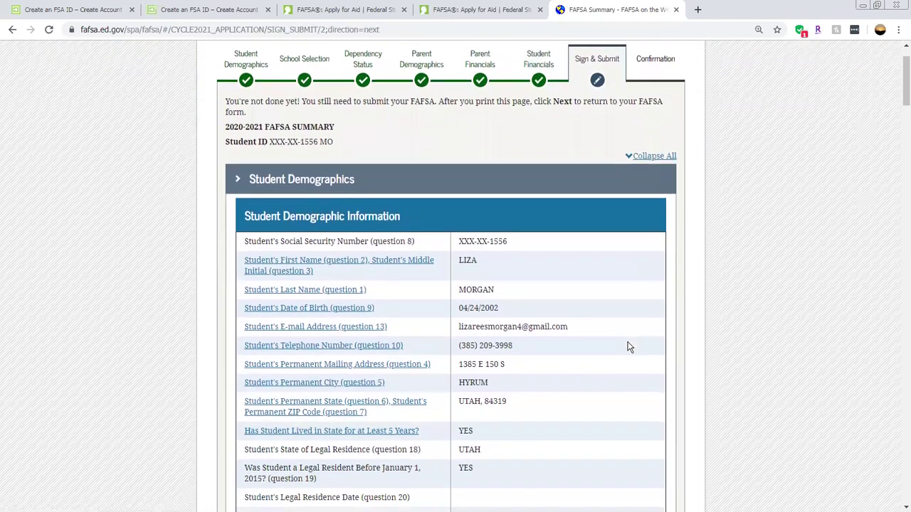
scroll(629, 347, down, 2)
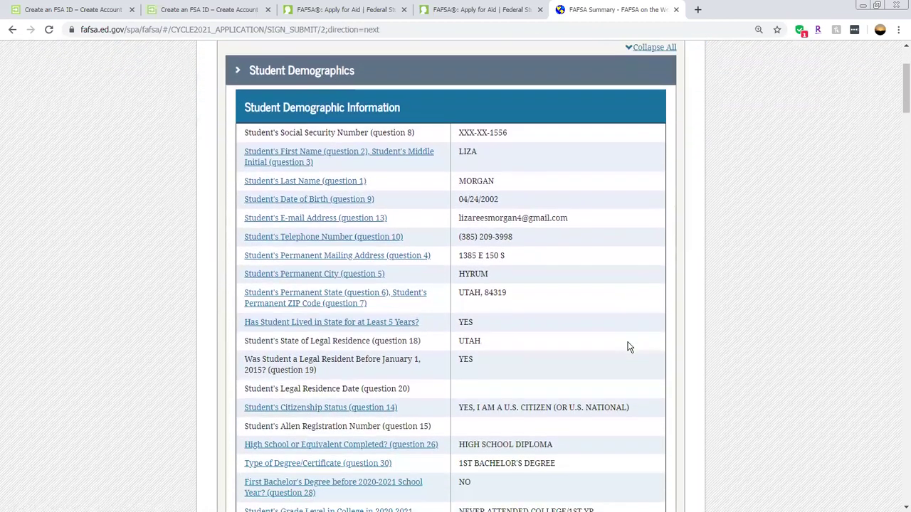
scroll(628, 347, down, 1)
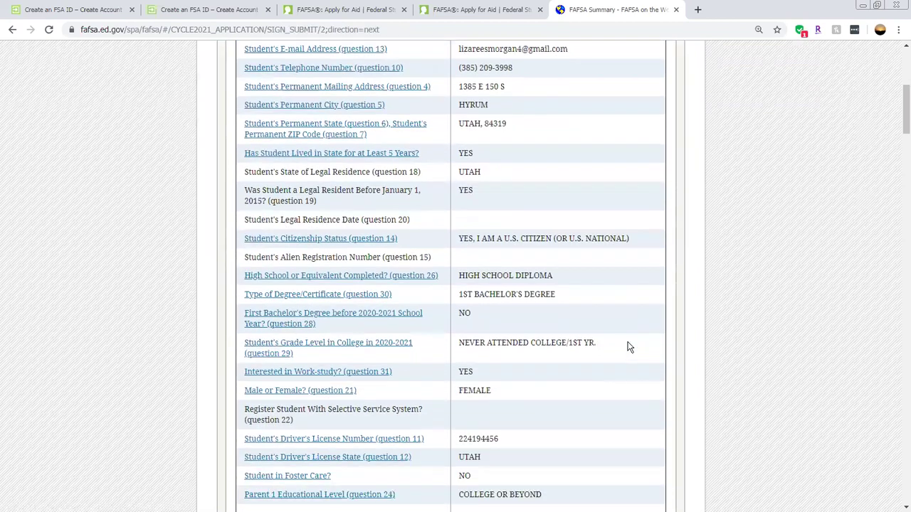
scroll(629, 347, down, 5)
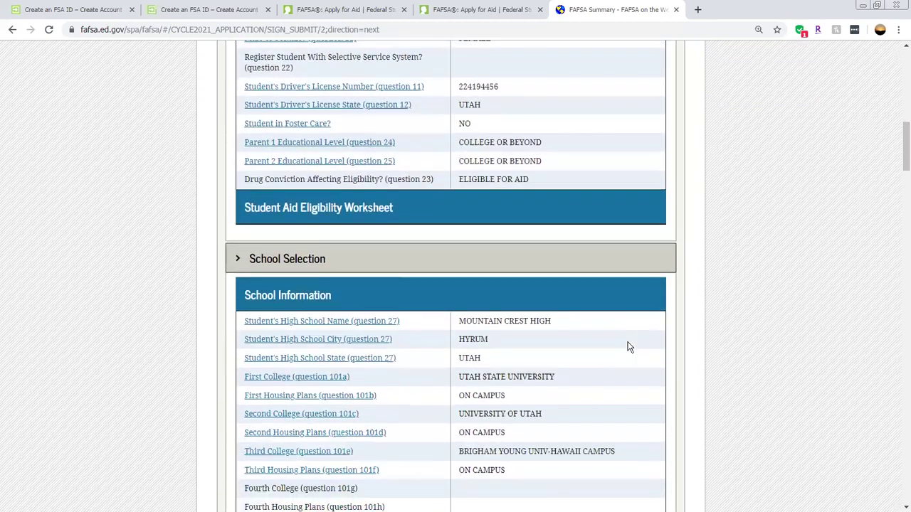
scroll(628, 347, down, 2)
scroll(628, 347, down, 2)
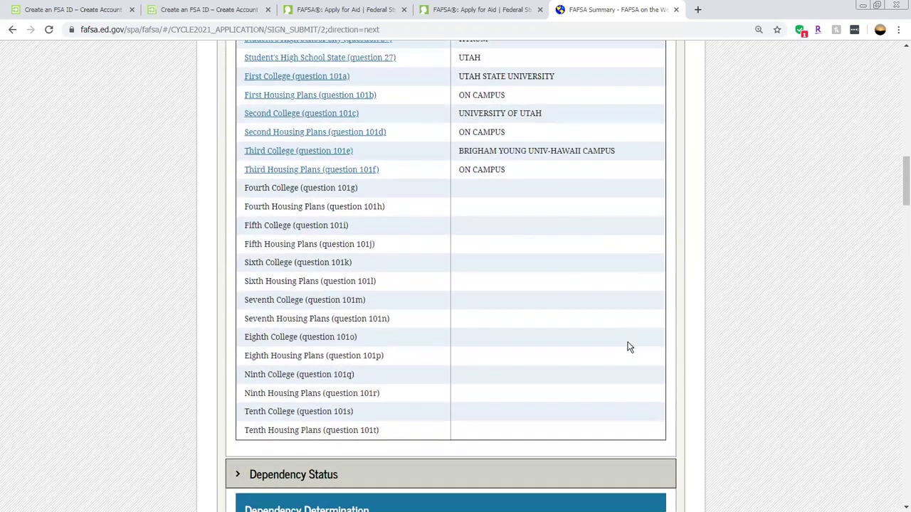
scroll(629, 347, down, 3)
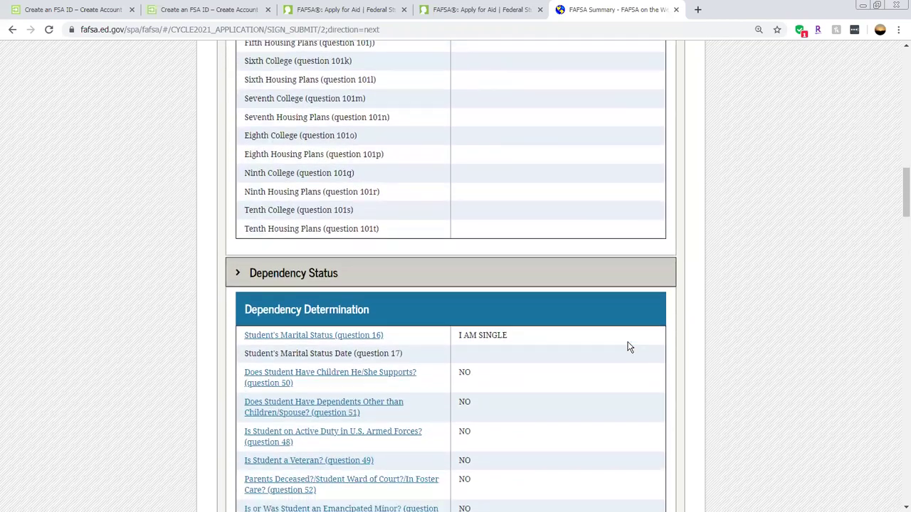
scroll(628, 348, down, 1)
scroll(628, 348, down, 1)
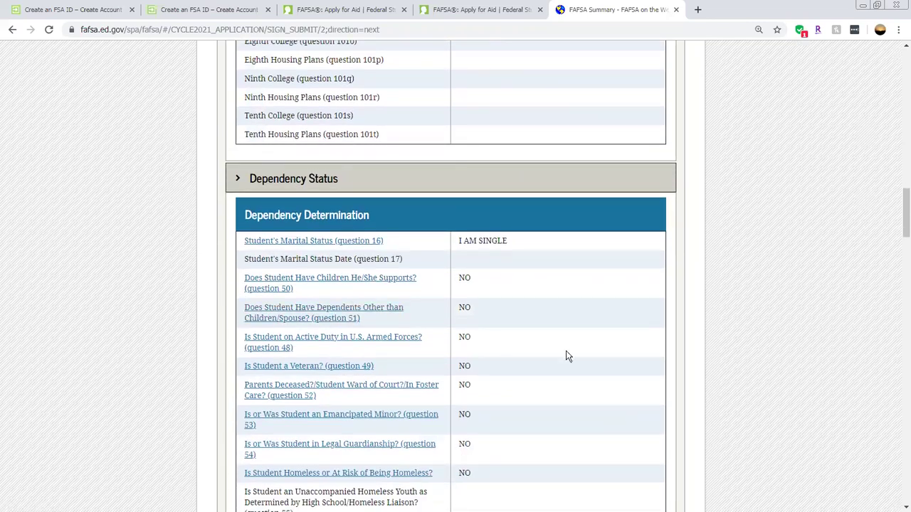
scroll(568, 356, down, 3)
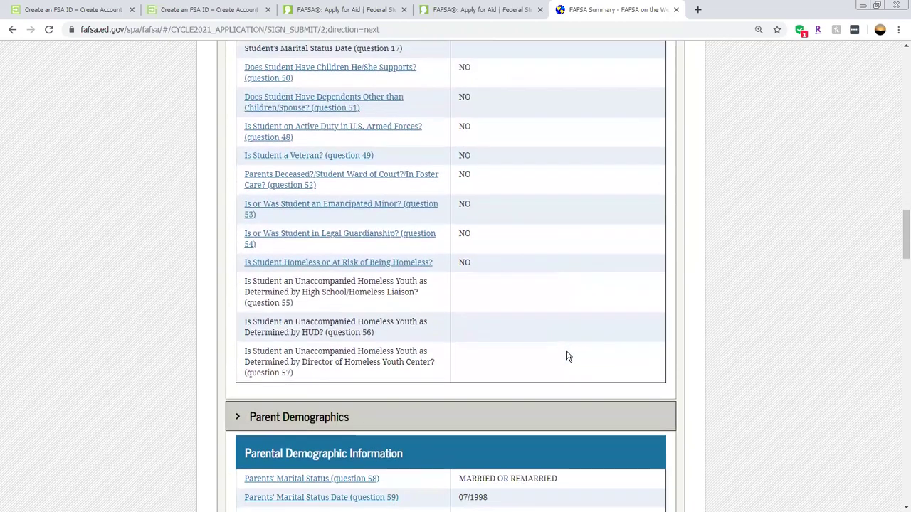
scroll(568, 355, down, 18)
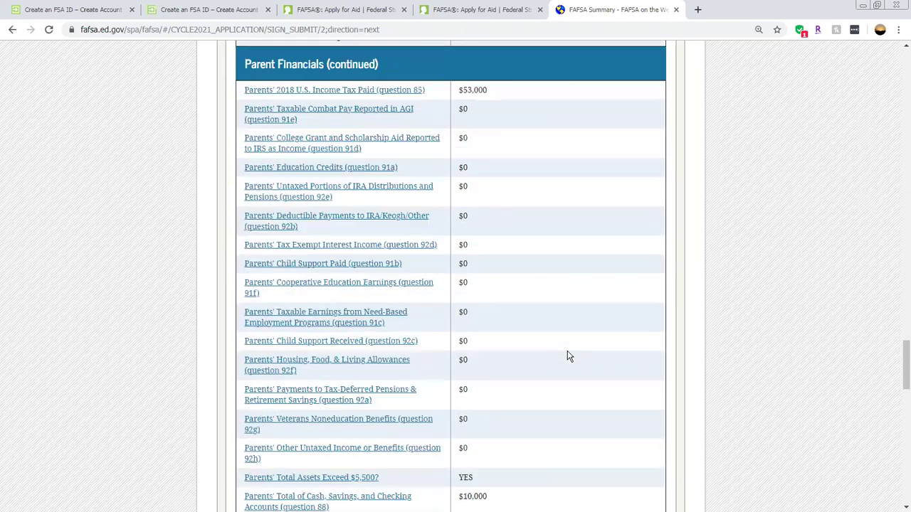
scroll(568, 356, down, 12)
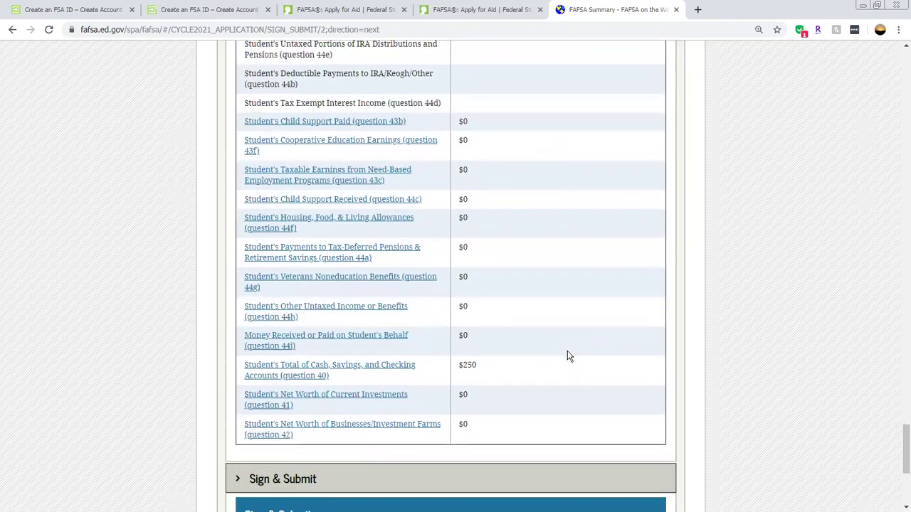
scroll(568, 355, down, 4)
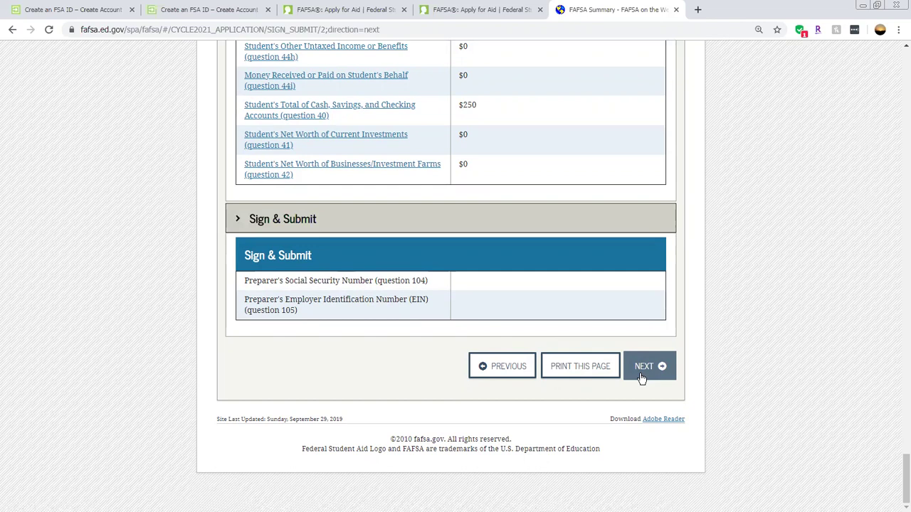
Step: Agree to the student terms and sign the 2020–2021 FAFSA electronically as the student
click(643, 367)
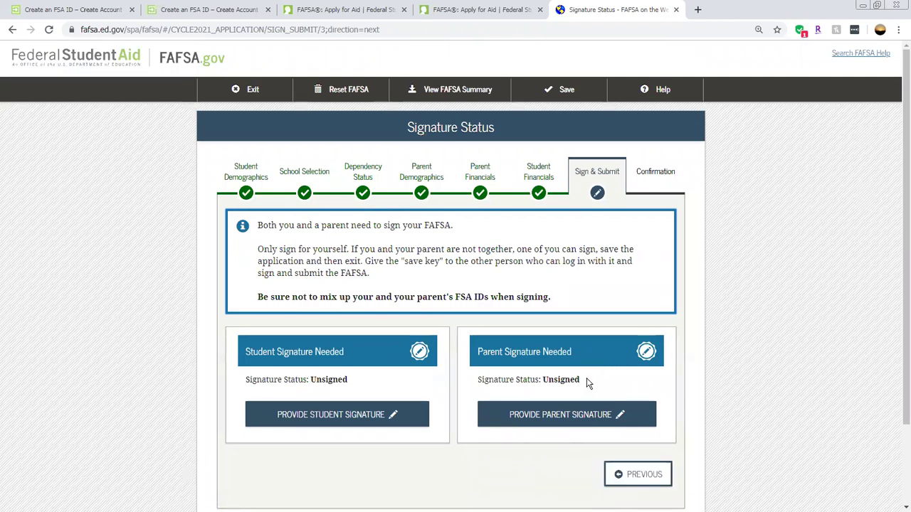
scroll(586, 379, down, 1)
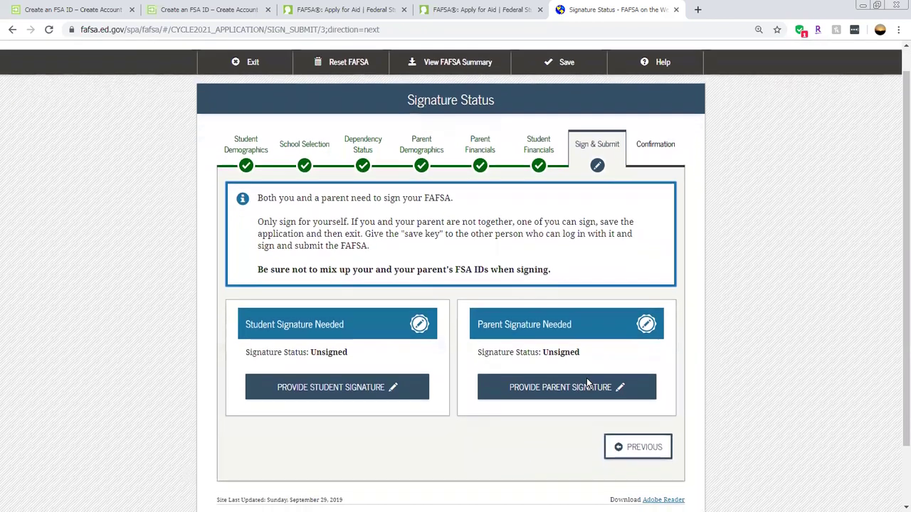
scroll(587, 380, down, 1)
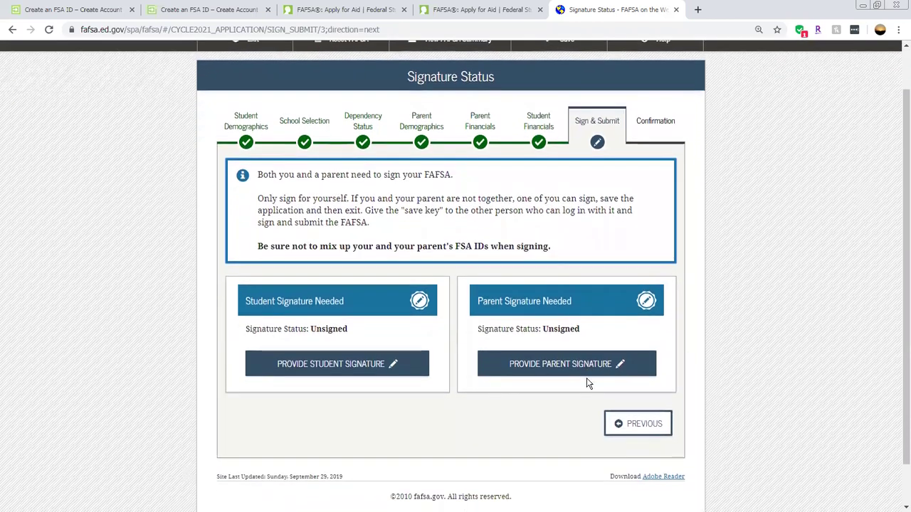
click(349, 366)
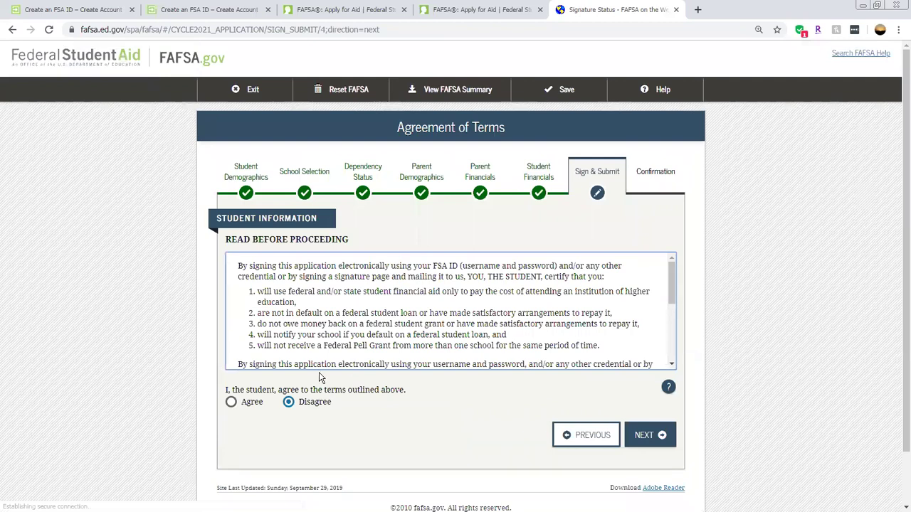
click(231, 403)
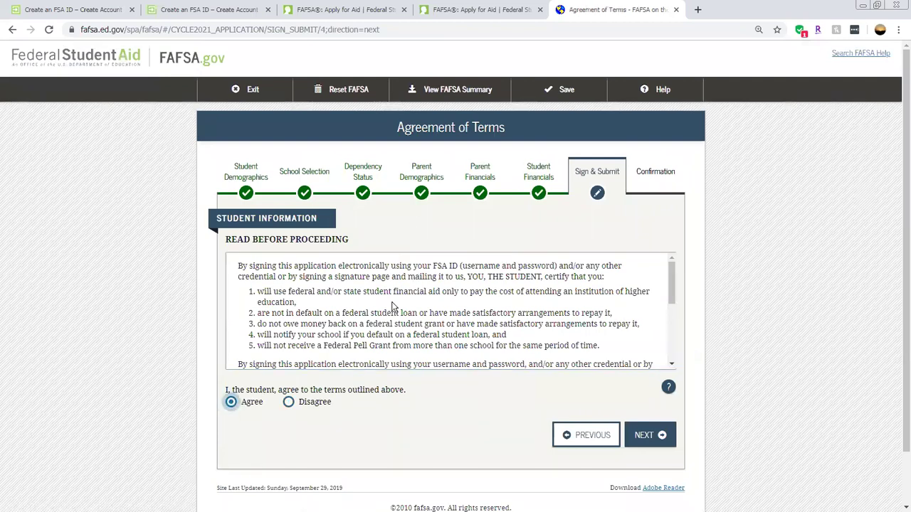
scroll(394, 307, down, 6)
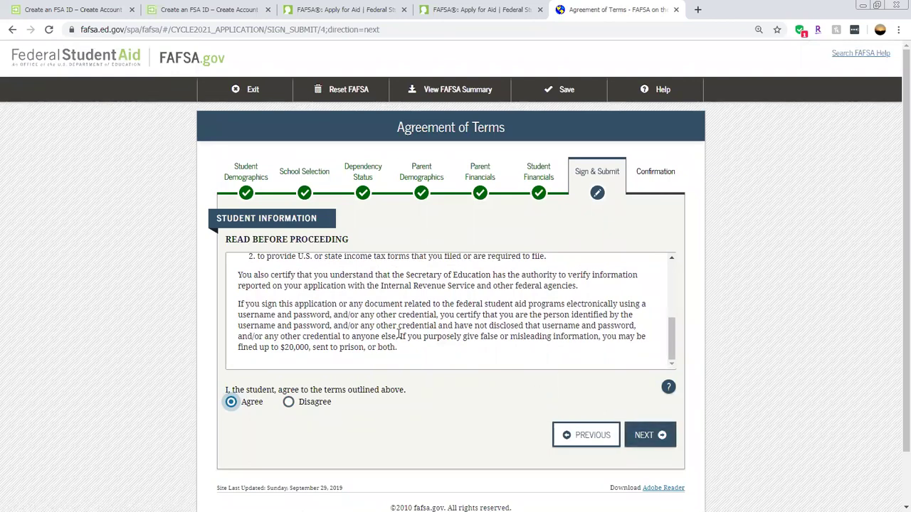
drag(397, 334, 472, 354)
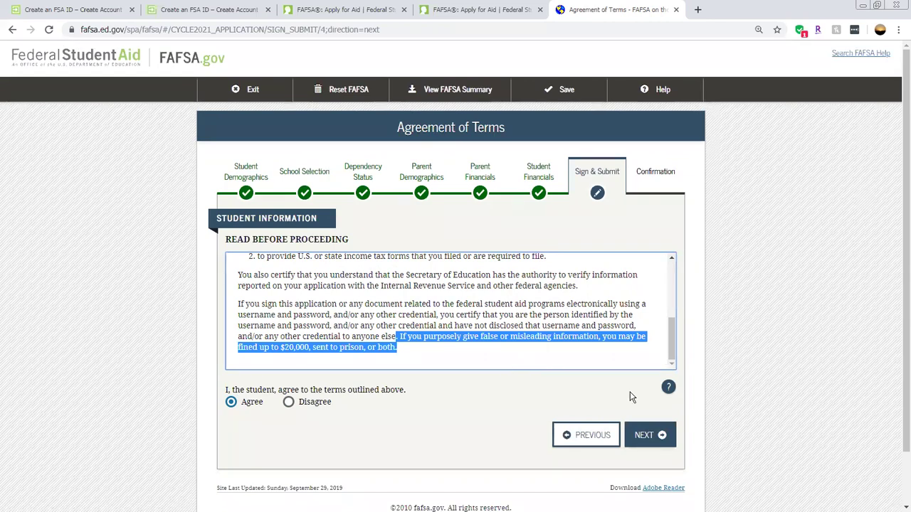
click(644, 437)
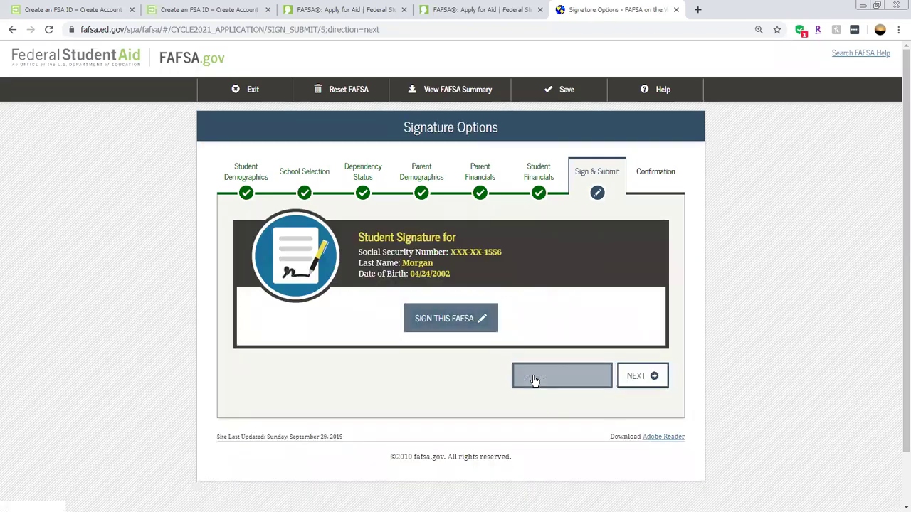
click(461, 326)
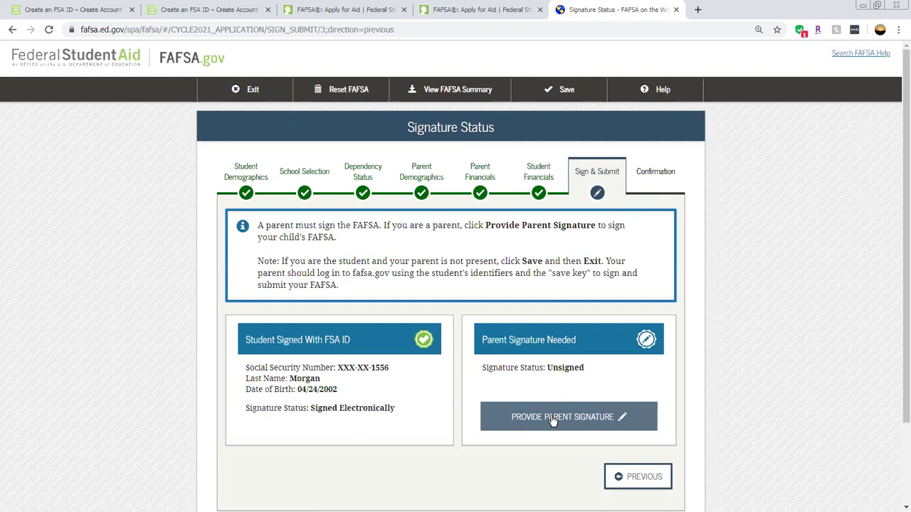
Step: Choose to sign as Parent 1 and agree to the parent terms
click(553, 418)
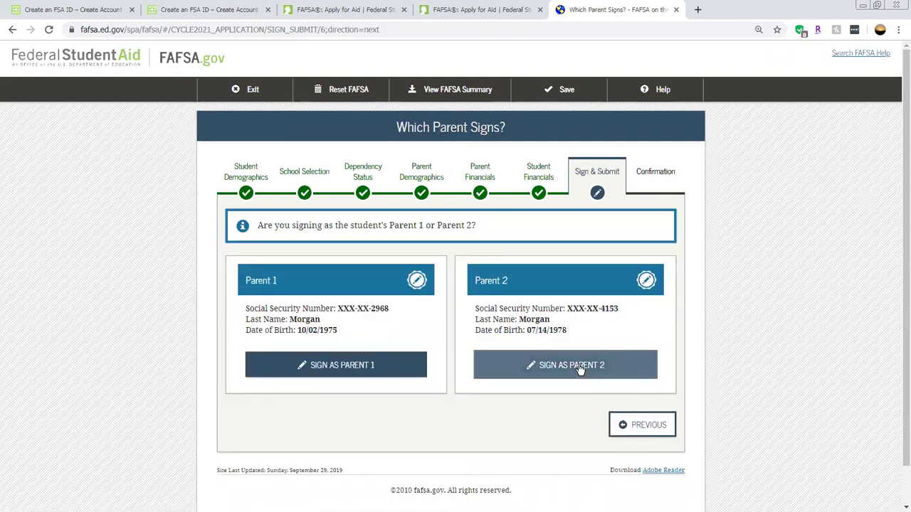
click(386, 369)
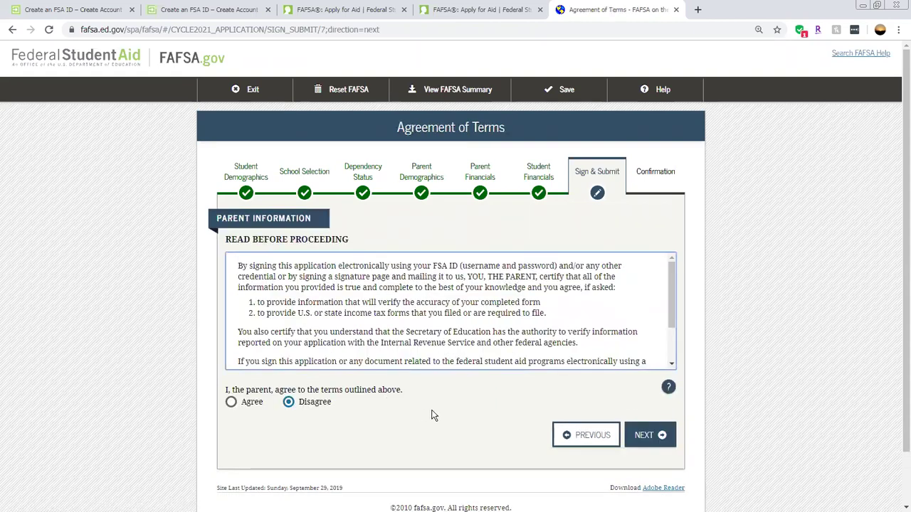
click(231, 403)
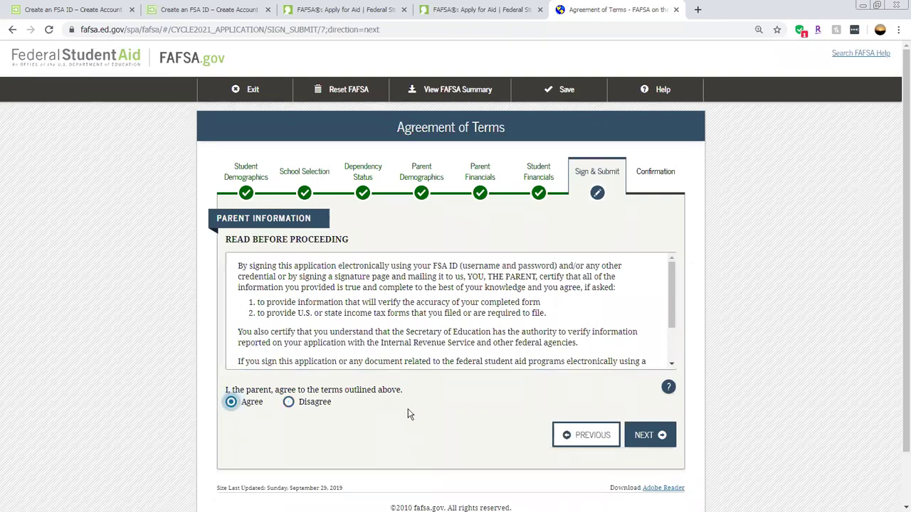
click(646, 436)
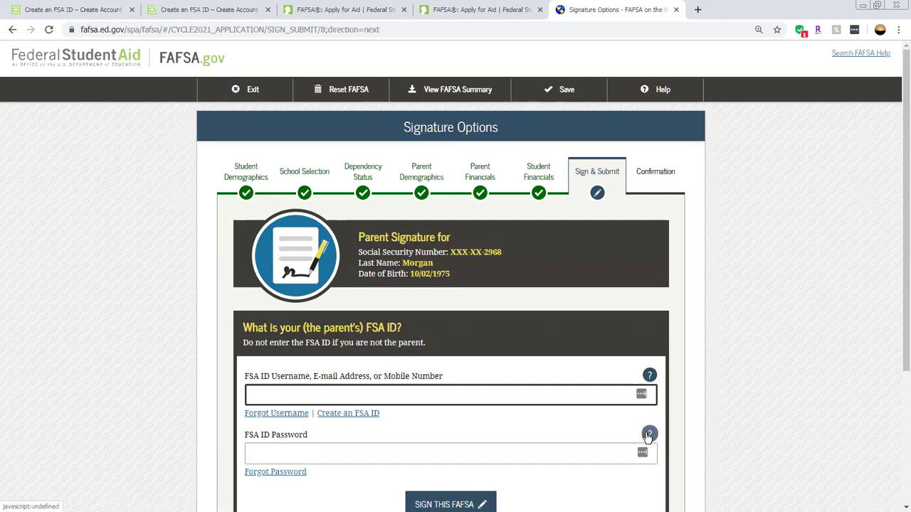
Step: Enter the parent's FSA ID username and password and sign the FAFSA as Parent 1
scroll(648, 437, down, 1)
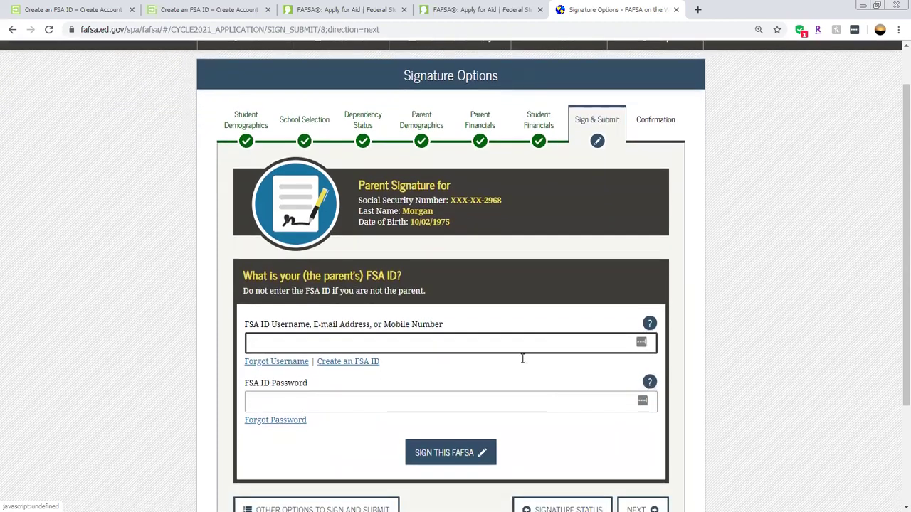
scroll(509, 366, down, 1)
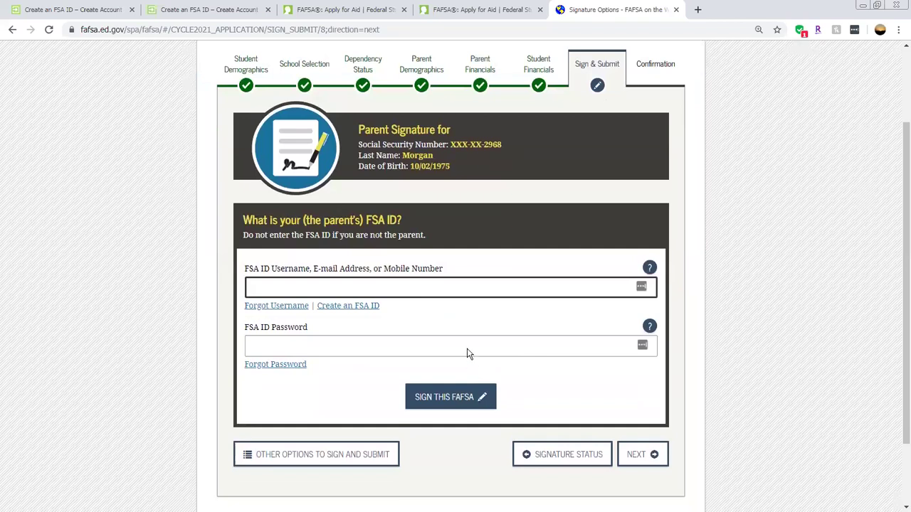
click(467, 286)
key(Tab)
click(430, 343)
text(••••••••)
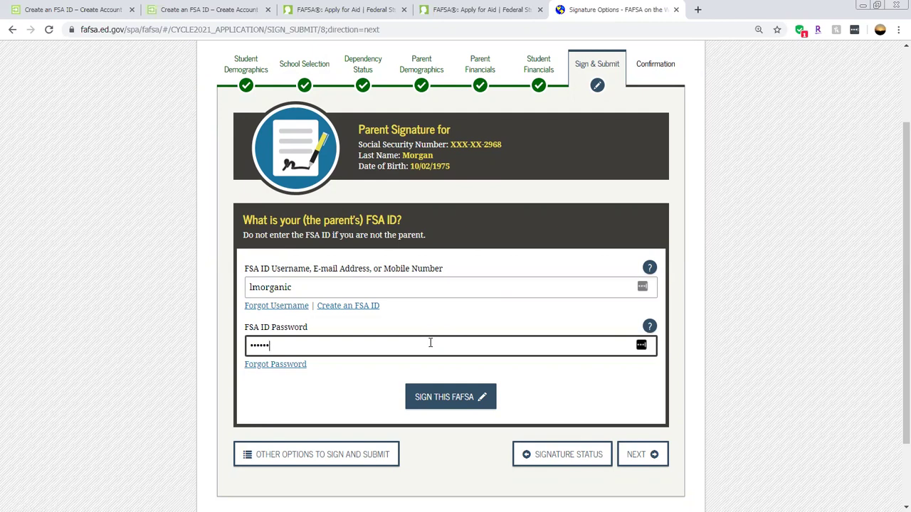
click(444, 399)
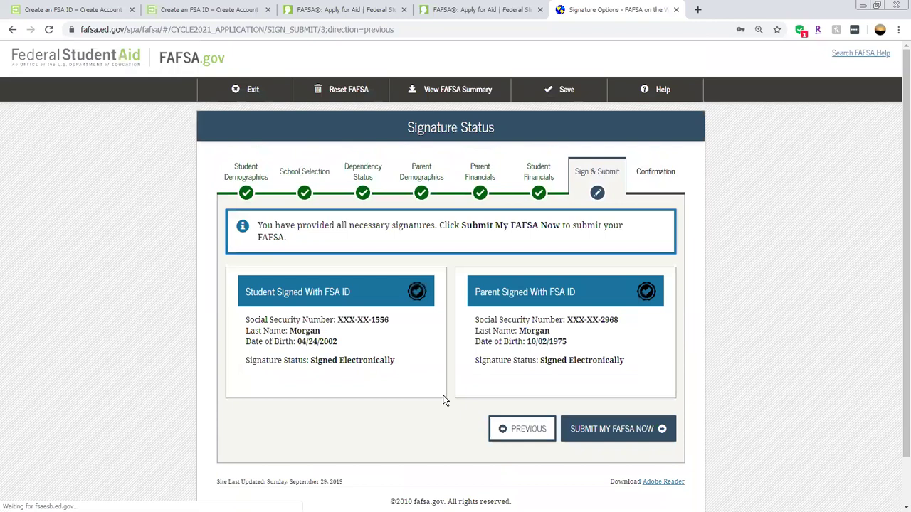
Step: Submit the fully signed FAFSA to reach the 2020-2021 Confirmation Page
click(612, 439)
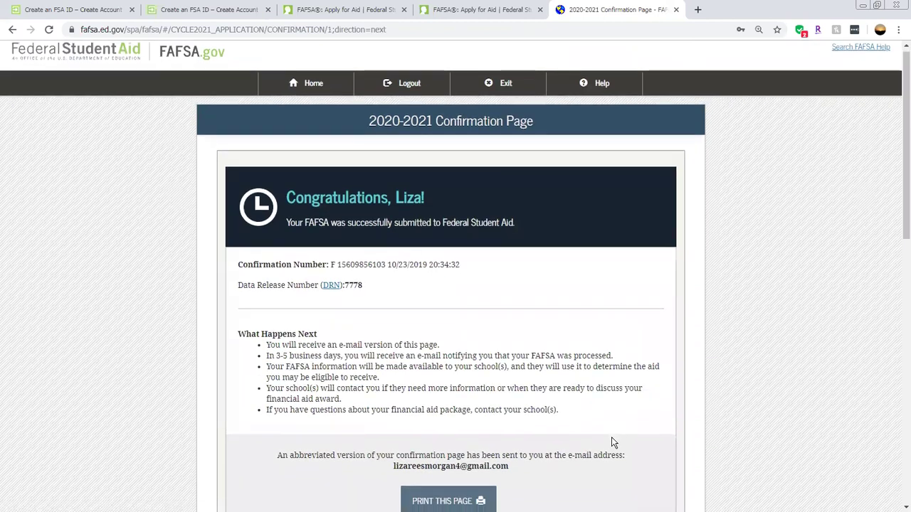
scroll(611, 440, down, 1)
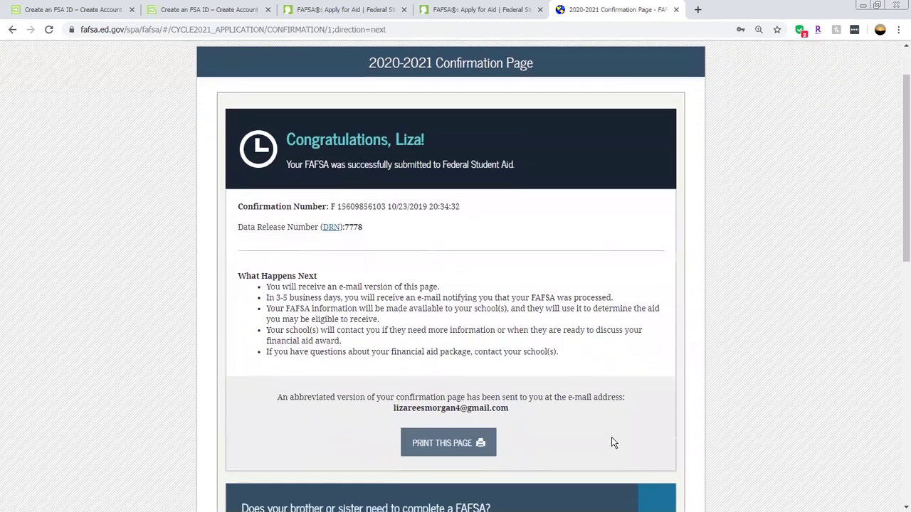
drag(368, 229, 346, 228)
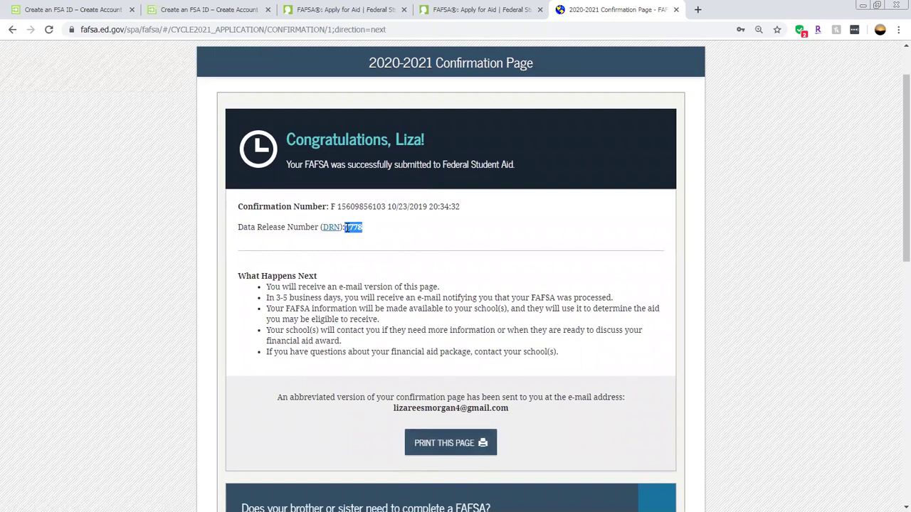
click(375, 231)
double_click(350, 226)
click(377, 232)
drag(345, 227, 363, 229)
drag(274, 297, 340, 298)
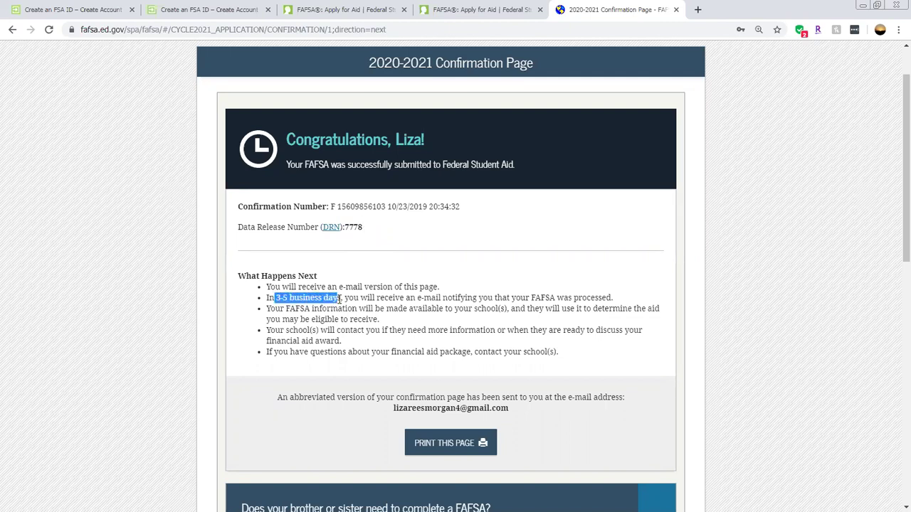
click(251, 302)
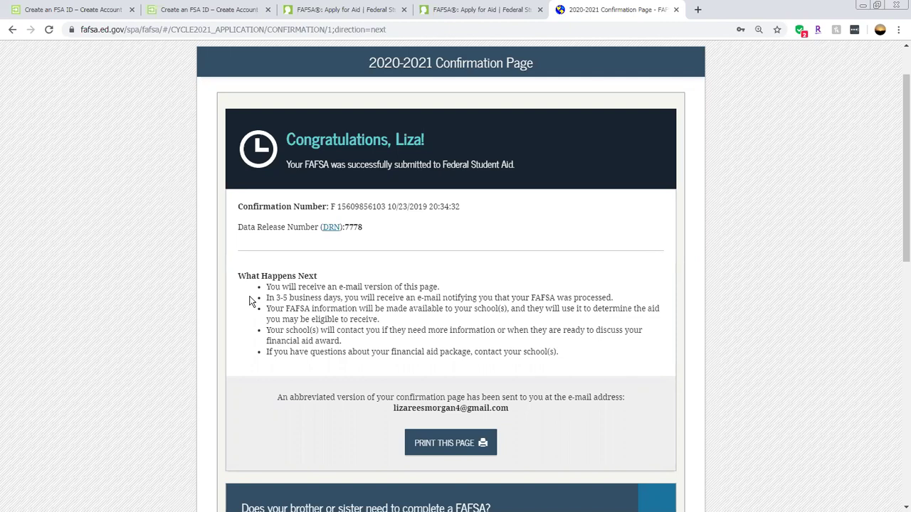
scroll(249, 301, down, 3)
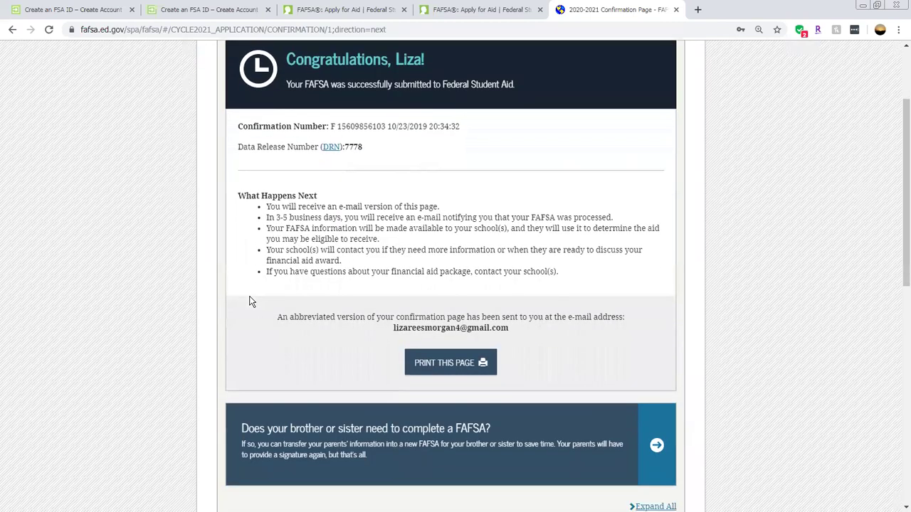
scroll(179, 323, down, 2)
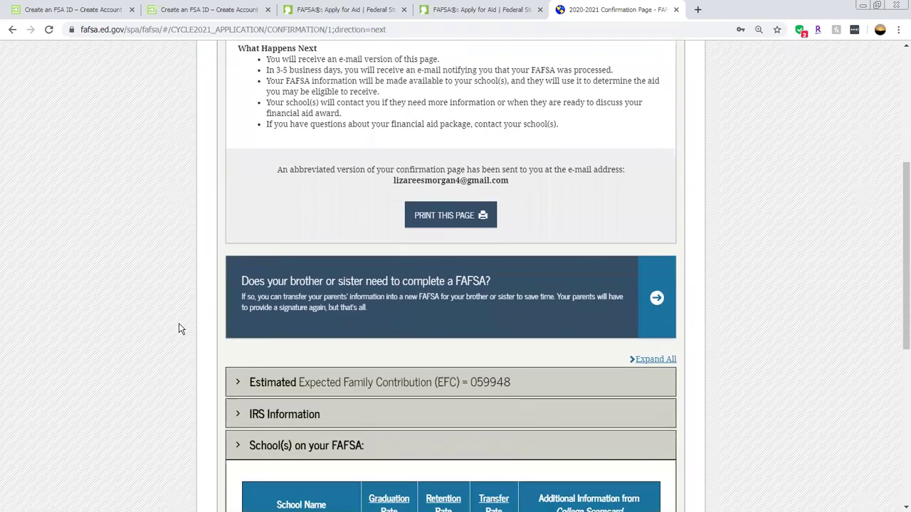
scroll(203, 346, down, 1)
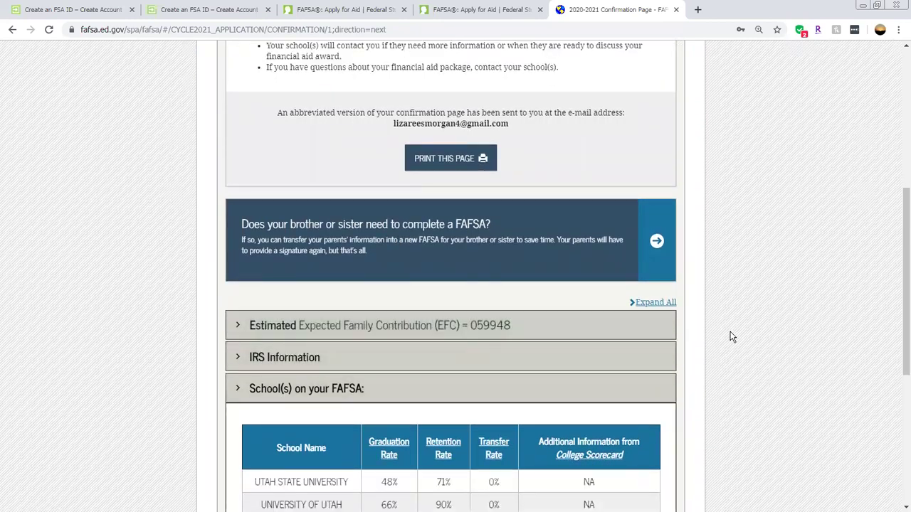
scroll(728, 342, down, 1)
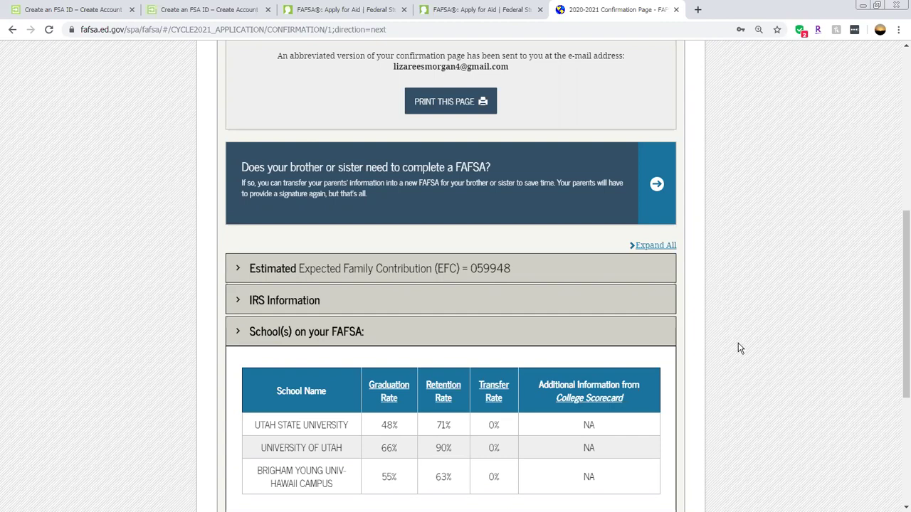
scroll(739, 347, down, 3)
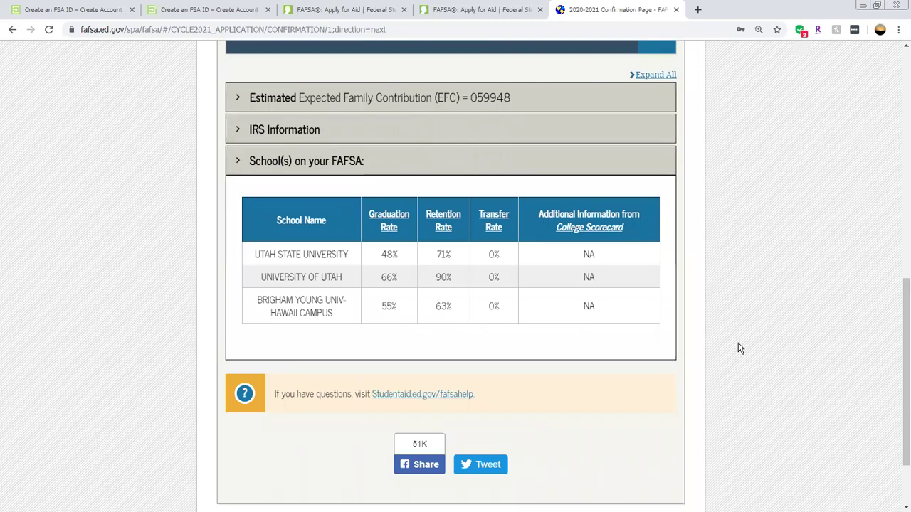